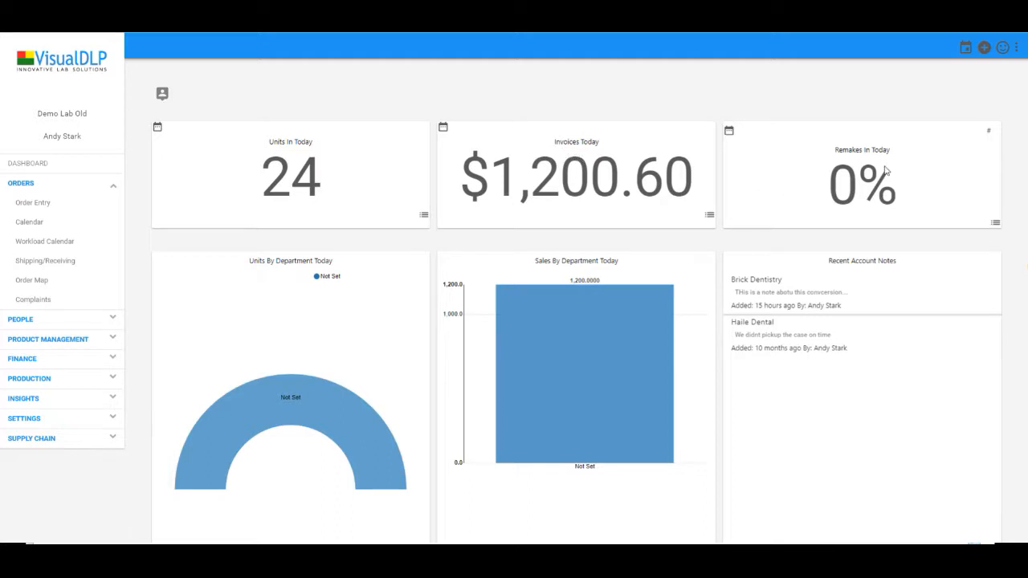
Browse the dashboard and reveal the account name search field
{"action": "scroll", "coordinate": [347, 316], "scroll_direction": "down", "scroll_amount": 1}
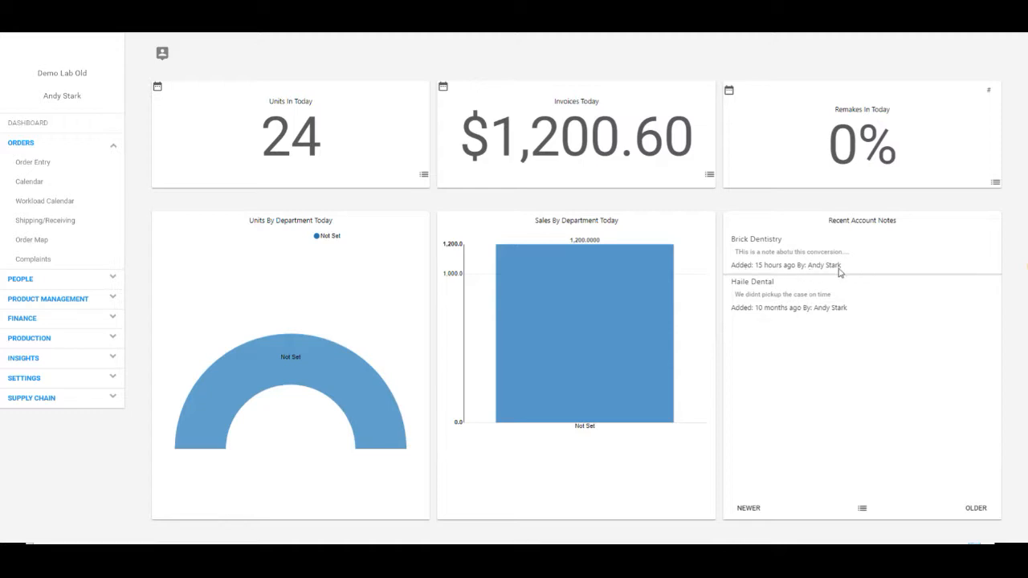
{"action": "scroll", "coordinate": [579, 241], "scroll_direction": "down", "scroll_amount": 5}
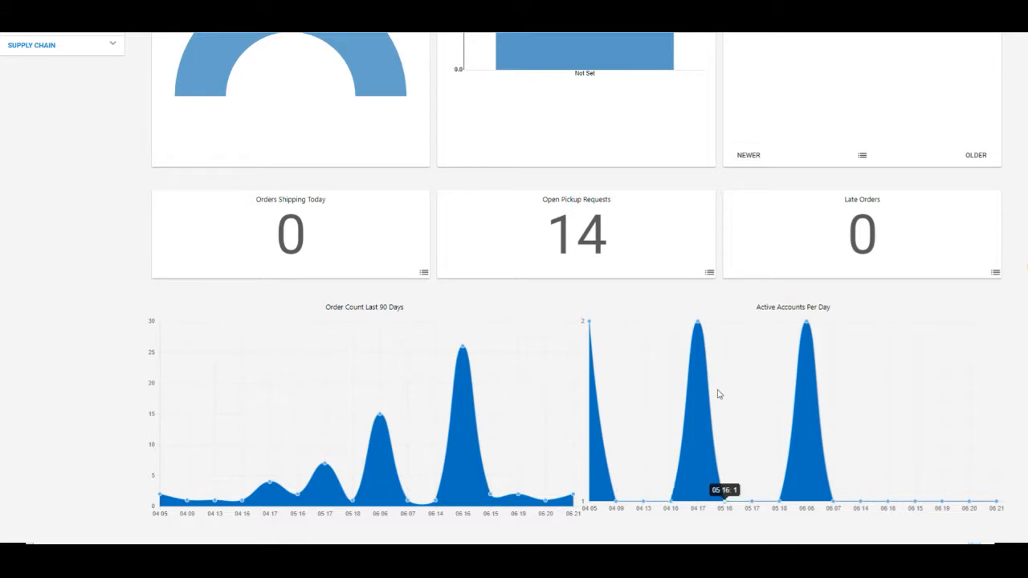
{"action": "scroll", "coordinate": [728, 372], "scroll_direction": "up", "scroll_amount": 5}
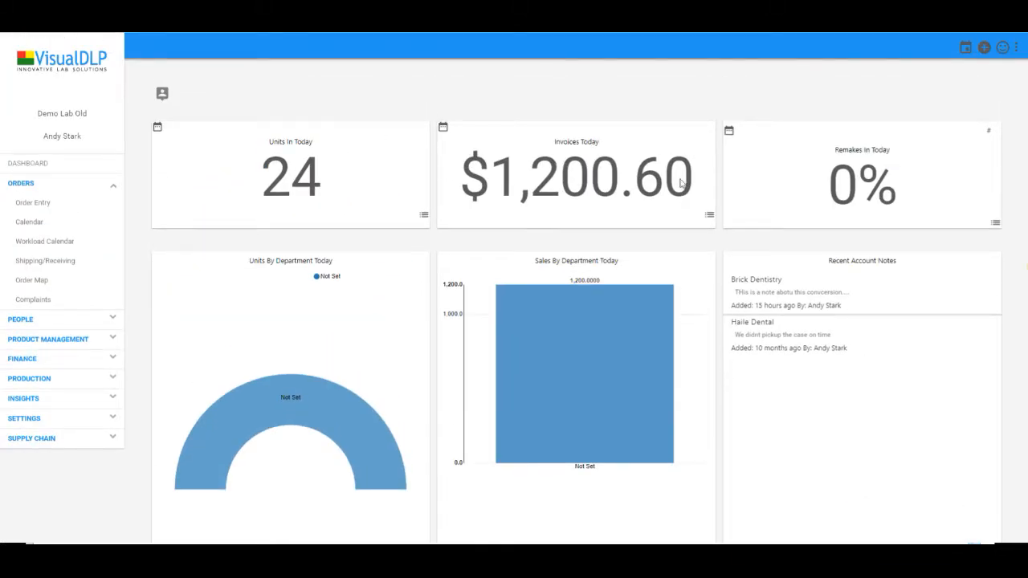
{"action": "left_click", "coordinate": [162, 95]}
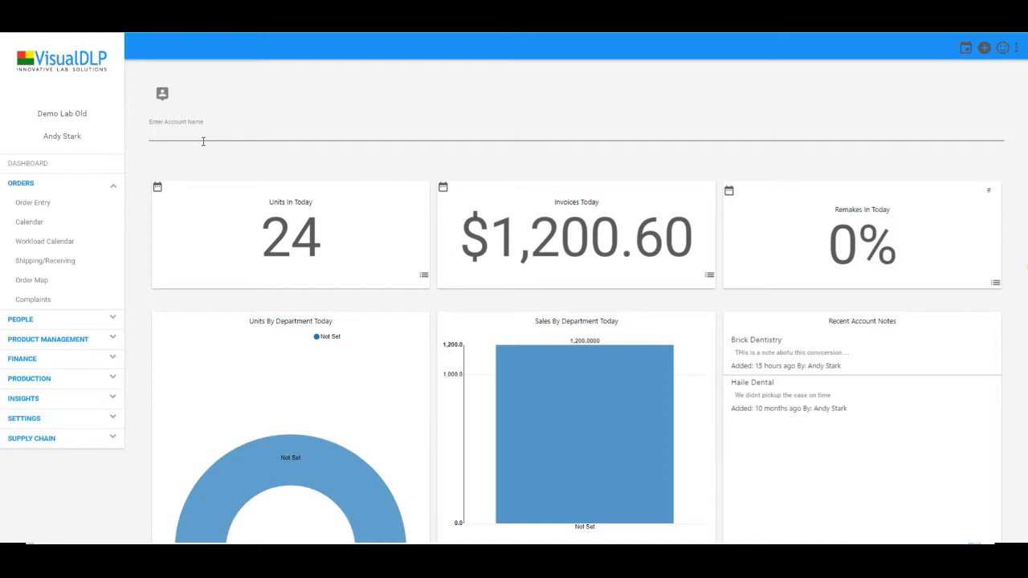
Check the Units and Invoices period options, then bring up the June 2018 doctor event calendar
{"action": "left_click", "coordinate": [158, 190]}
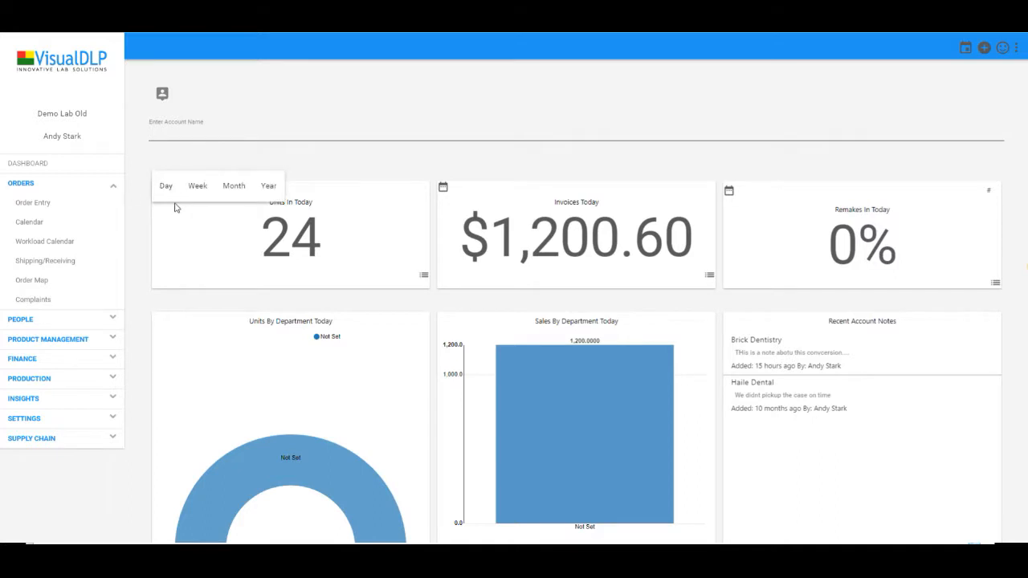
{"action": "left_click", "coordinate": [444, 190]}
{"action": "left_click", "coordinate": [445, 191]}
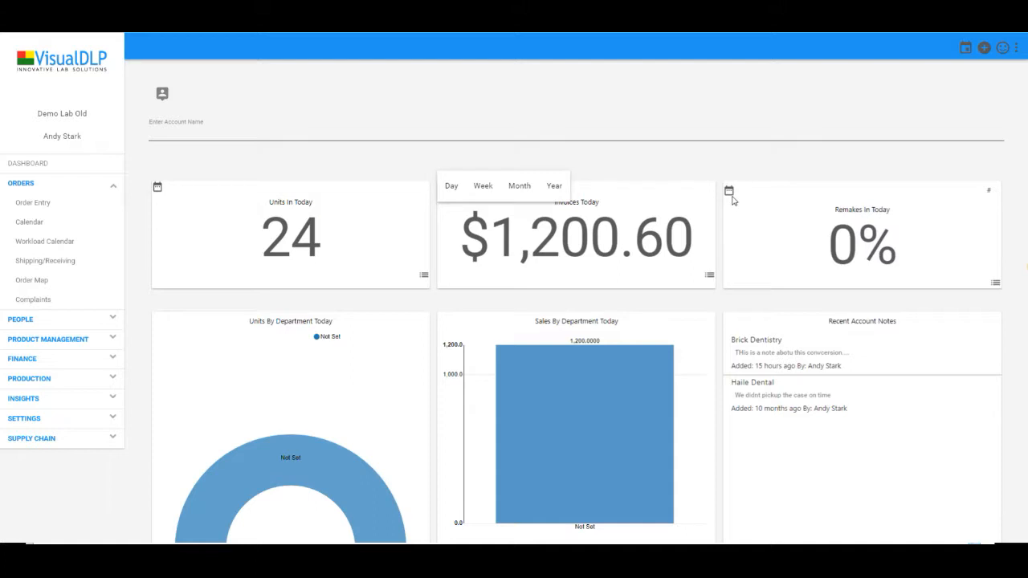
{"action": "left_click", "coordinate": [404, 153]}
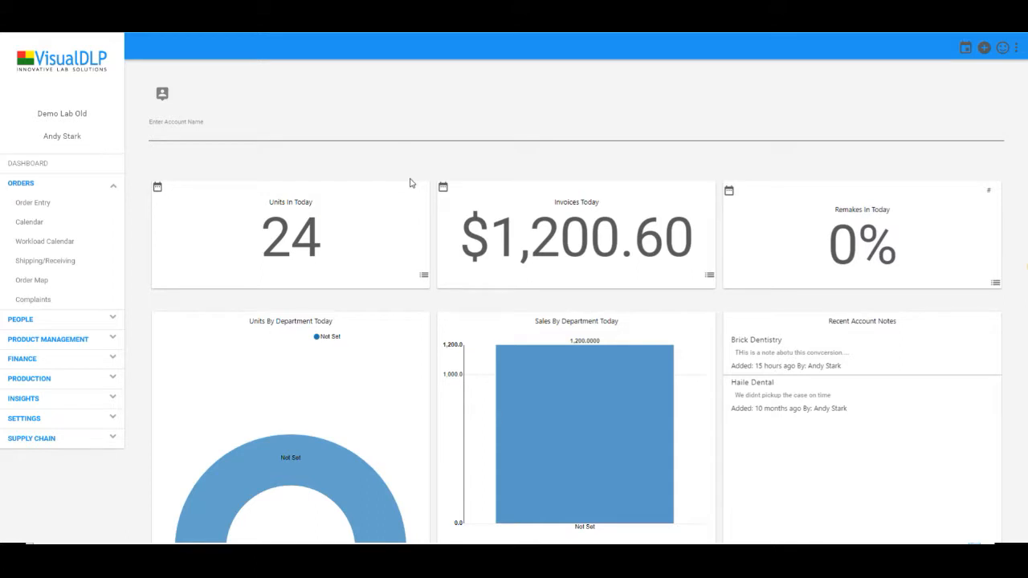
{"action": "left_click", "coordinate": [967, 50]}
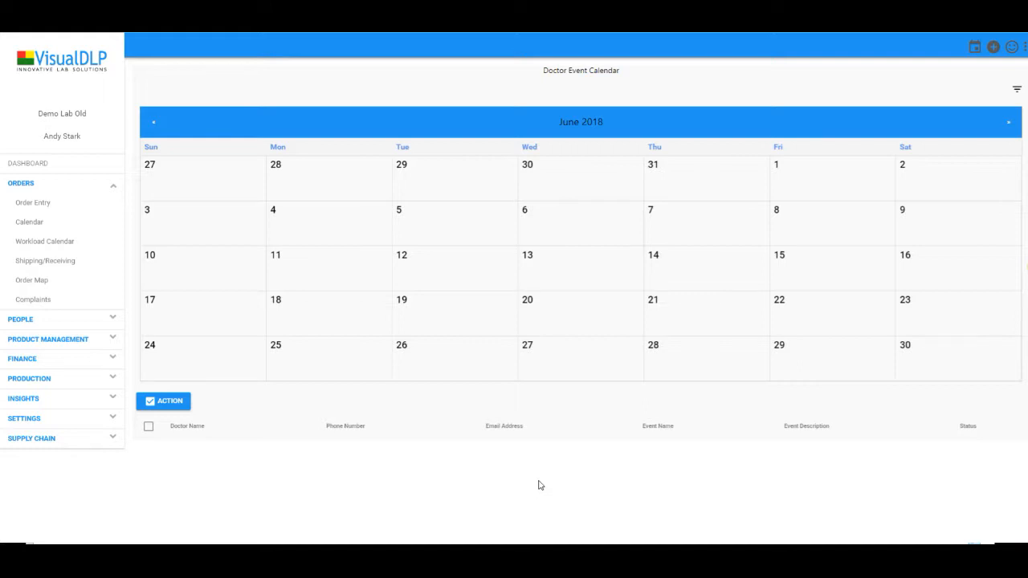
Open the first doctor's record from the PEOPLE > Doctors list
{"action": "left_click", "coordinate": [38, 320]}
{"action": "left_click", "coordinate": [32, 241]}
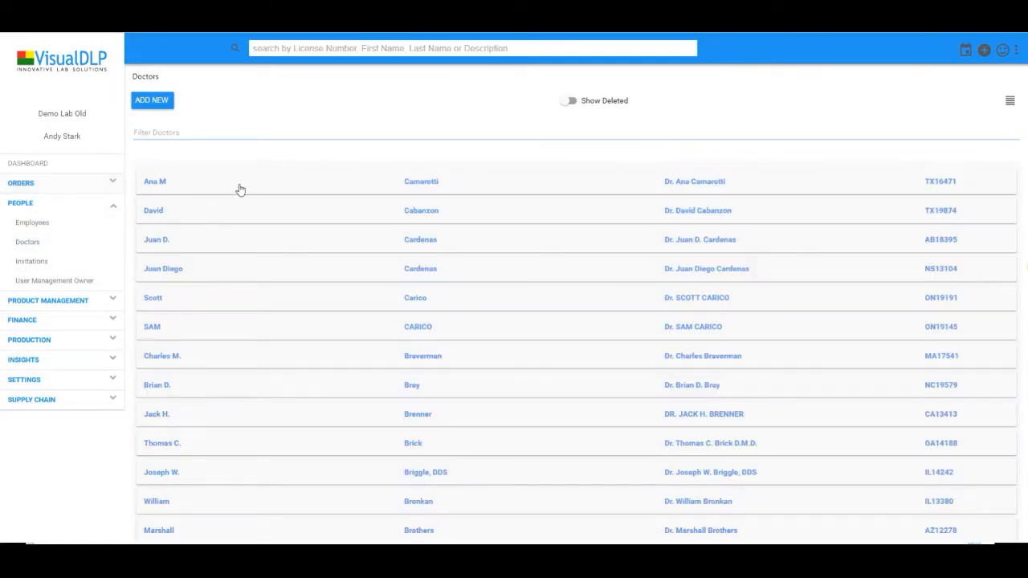
{"action": "left_click", "coordinate": [401, 182]}
Look over the doctor's Events tab and new-event form, then return to Doctor Info showing 92 total cases
{"action": "left_click", "coordinate": [309, 101]}
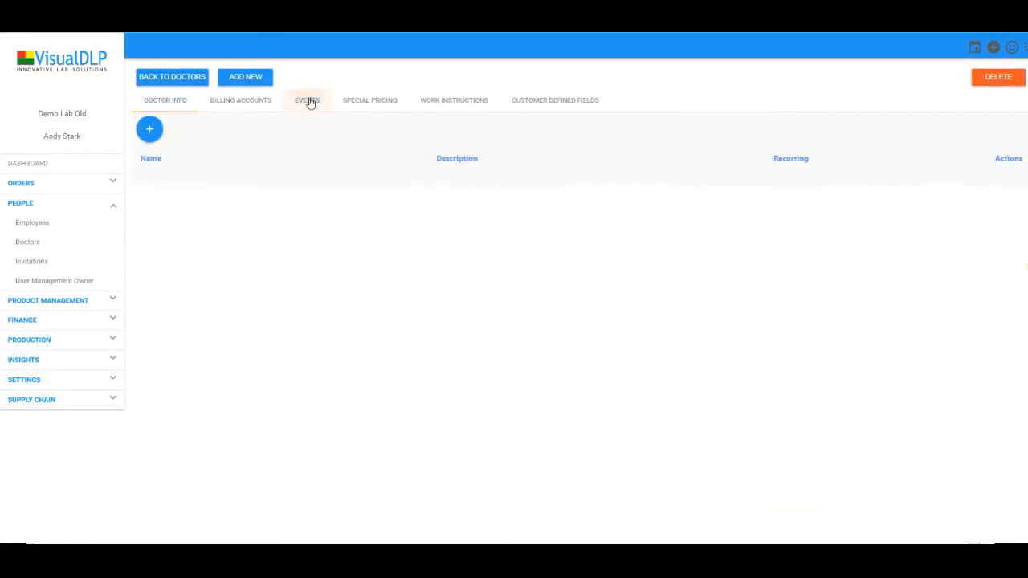
{"action": "left_click", "coordinate": [150, 129]}
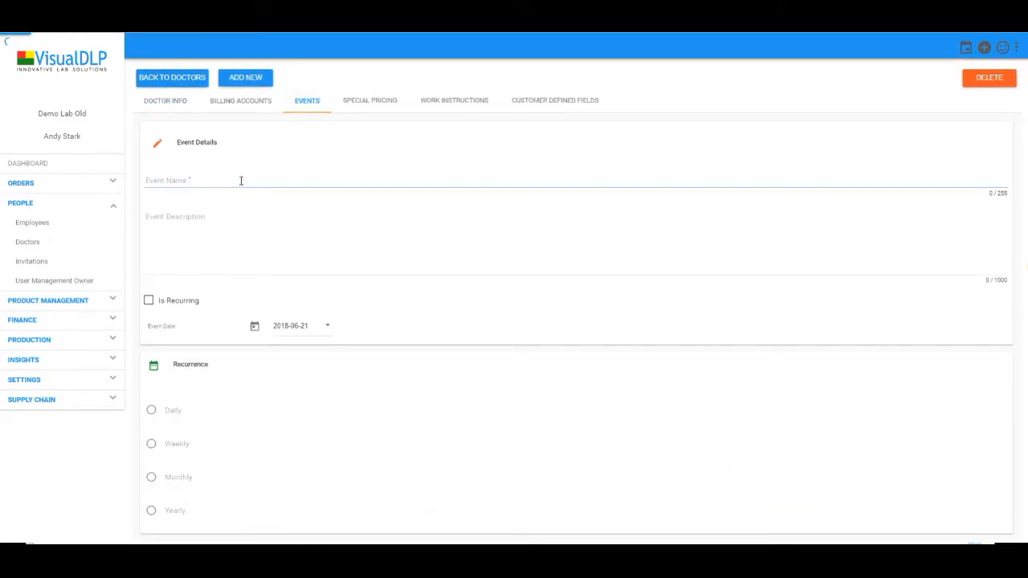
{"action": "scroll", "coordinate": [197, 302], "scroll_direction": "down", "scroll_amount": 1}
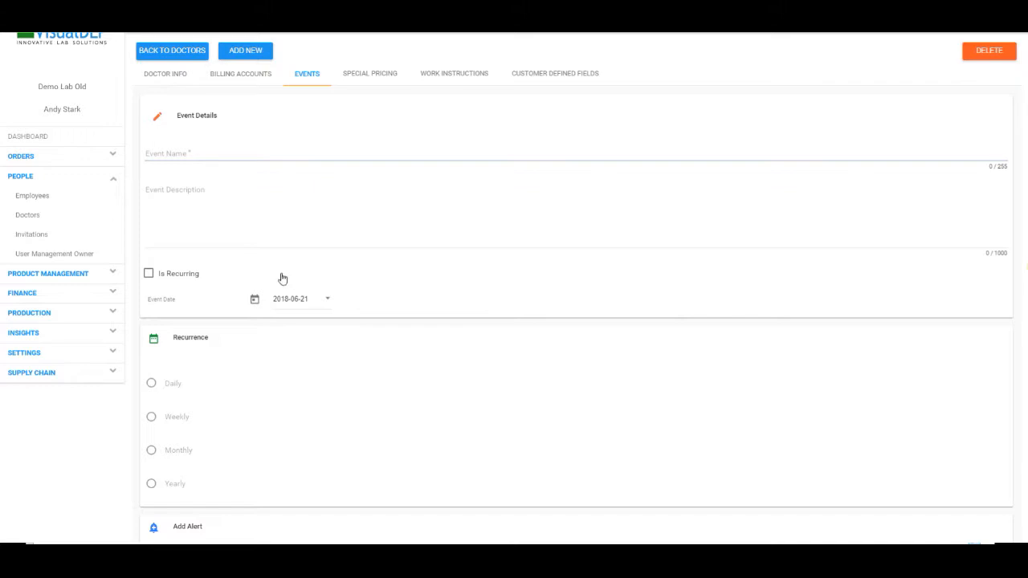
{"action": "scroll", "coordinate": [282, 298], "scroll_direction": "down", "scroll_amount": 3}
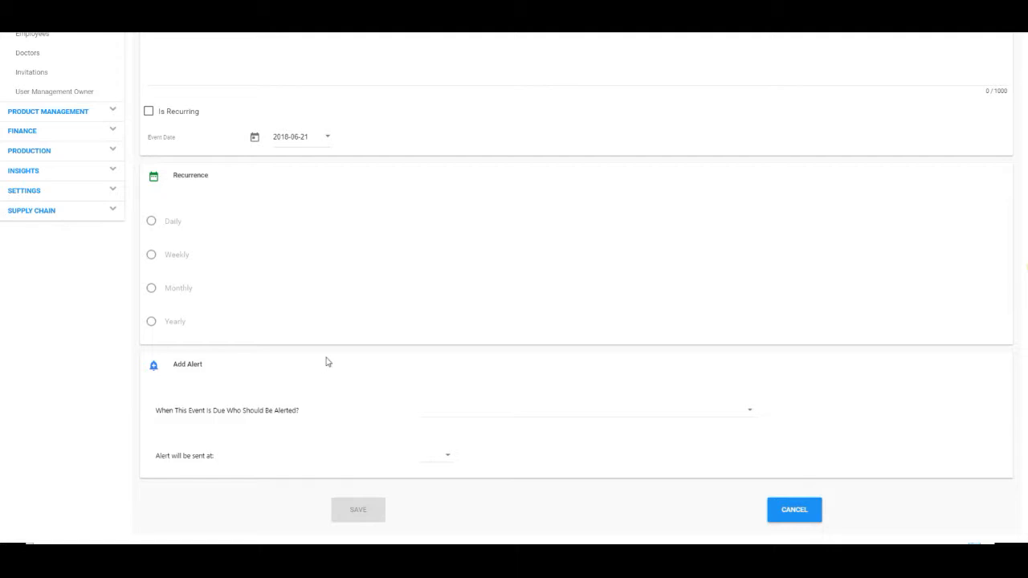
{"action": "scroll", "coordinate": [354, 347], "scroll_direction": "up", "scroll_amount": 3}
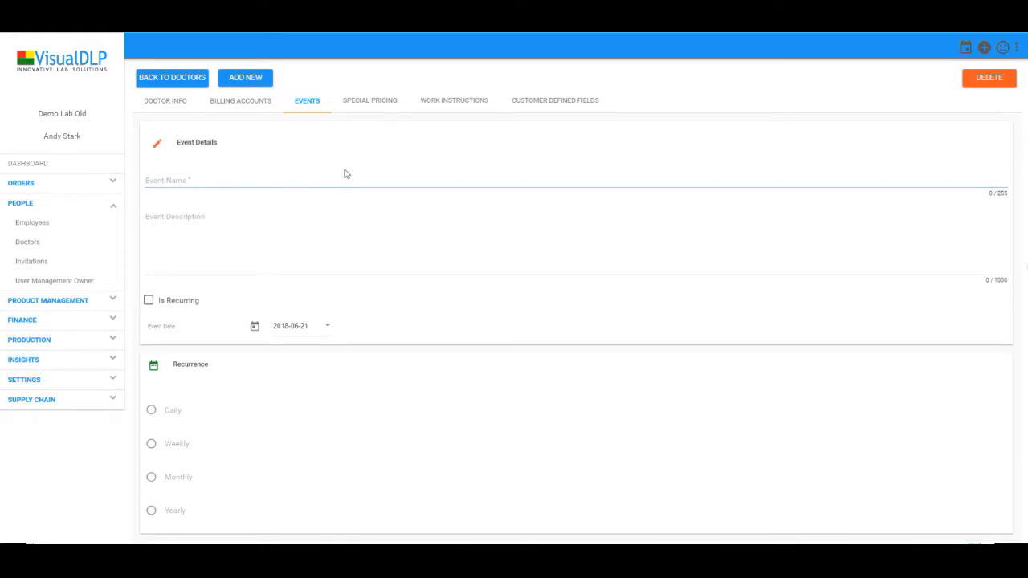
{"action": "left_click", "coordinate": [192, 102]}
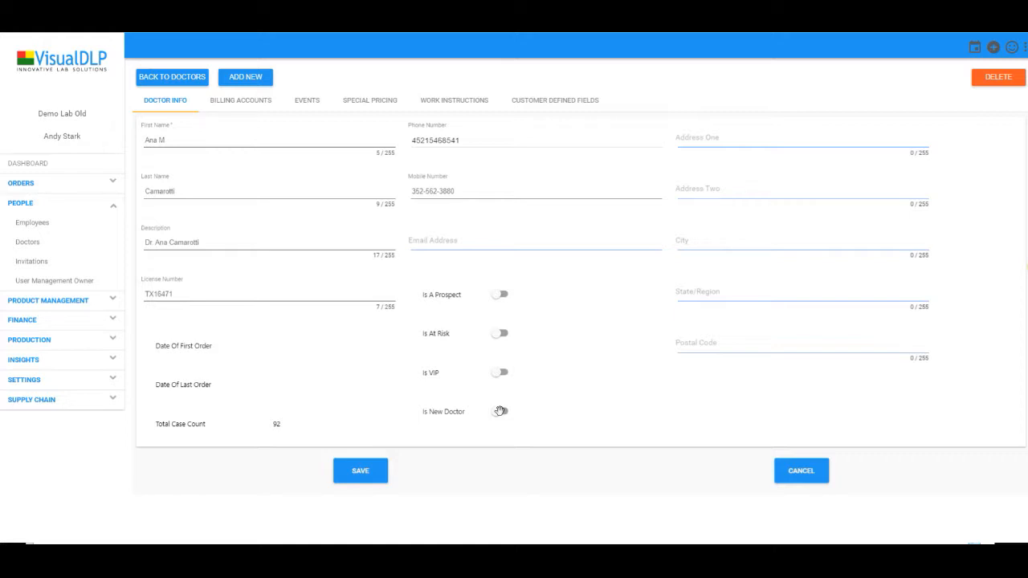
{"action": "left_click", "coordinate": [994, 47]}
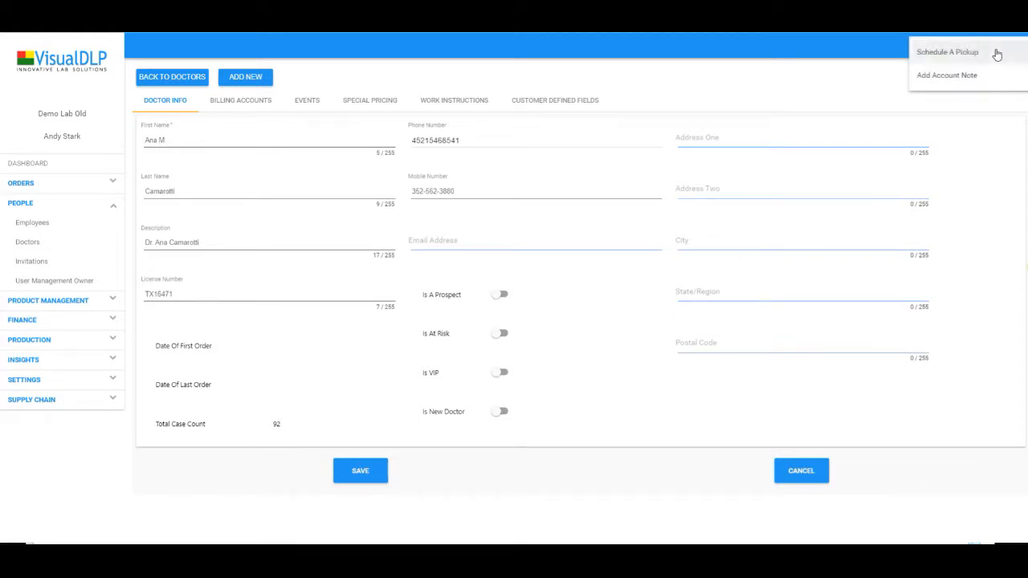
{"action": "left_click", "coordinate": [955, 58]}
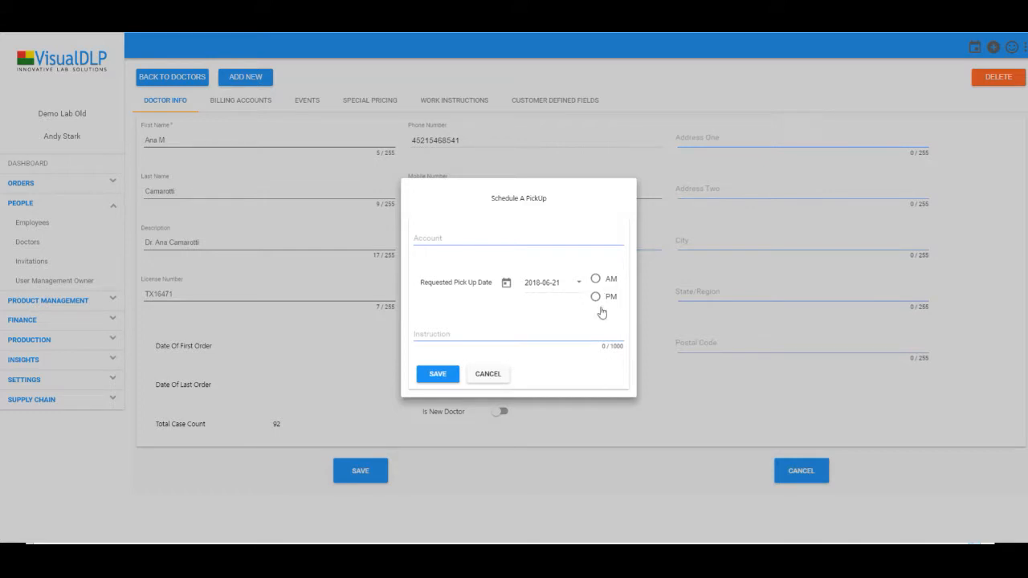
{"action": "left_click", "coordinate": [485, 373]}
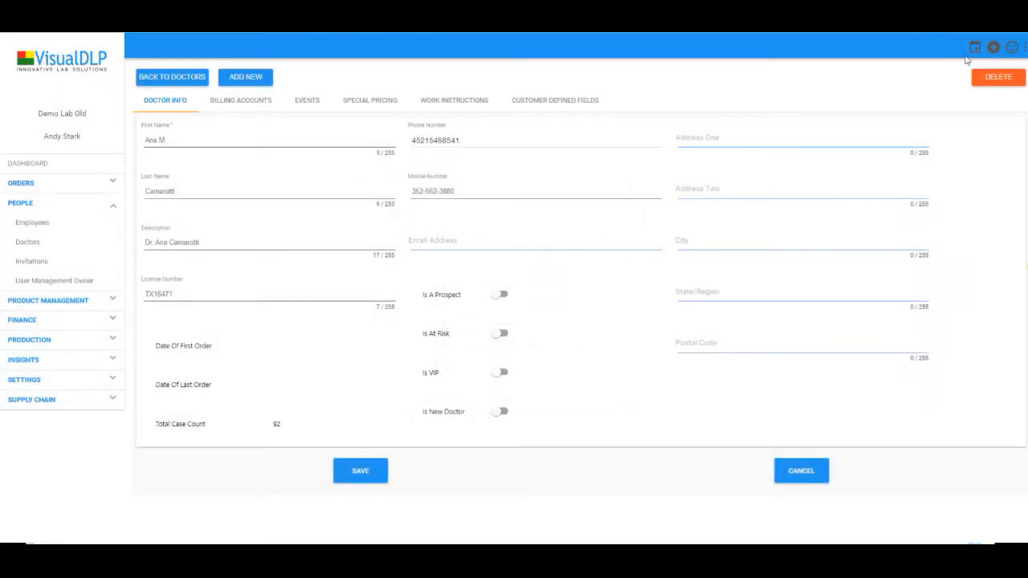
{"action": "left_click", "coordinate": [993, 49]}
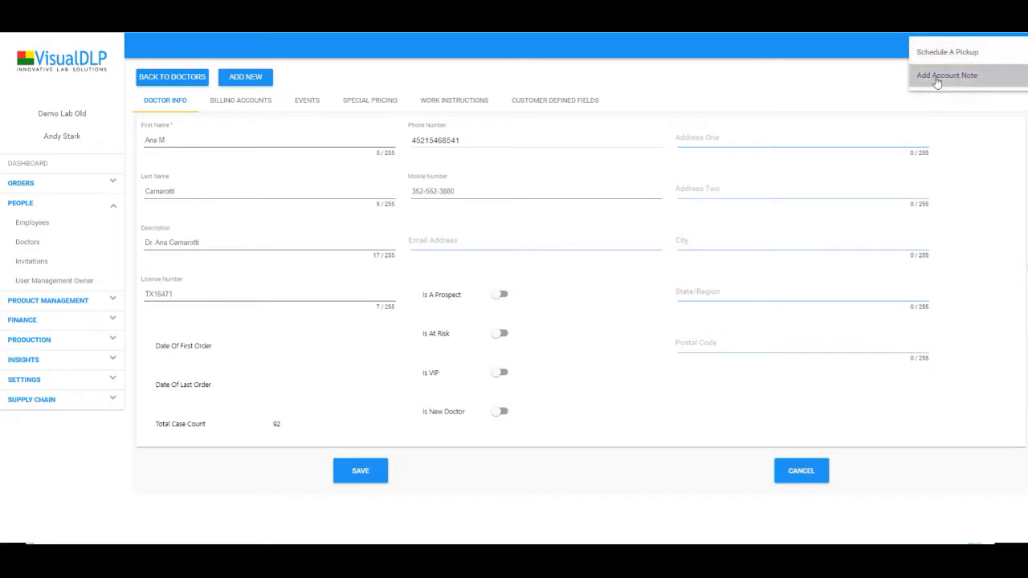
{"action": "left_click", "coordinate": [947, 75]}
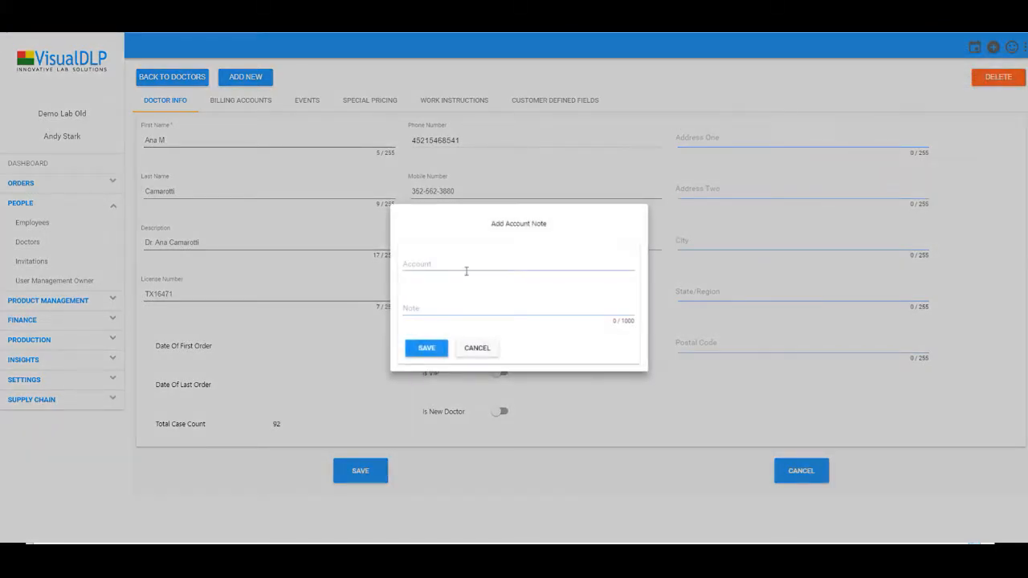
{"action": "left_click", "coordinate": [479, 348]}
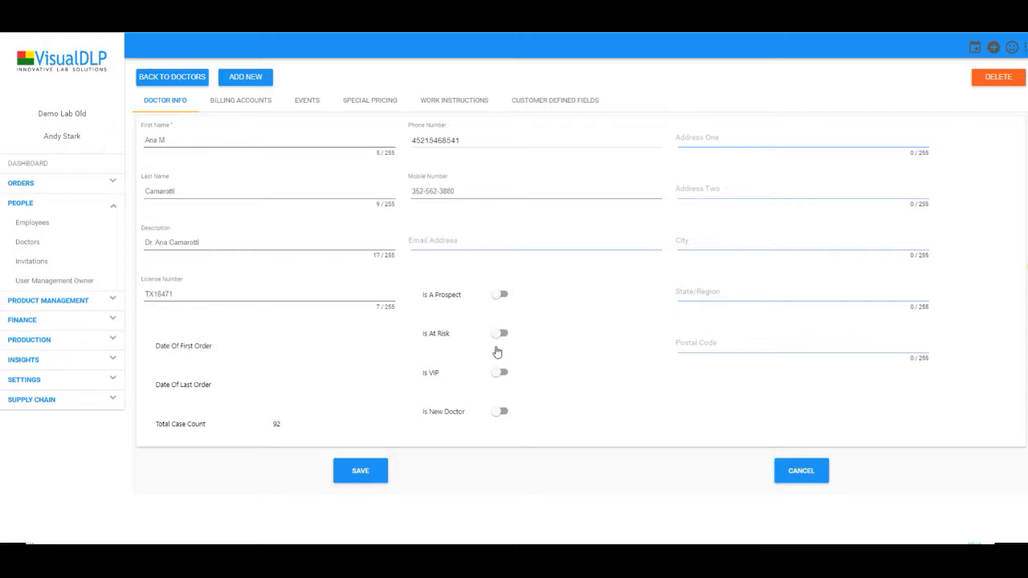
Show the doctor's billing accounts, then special pricing with Full Denture at $50 and NightGuard 5 at $75
{"action": "left_click", "coordinate": [238, 103]}
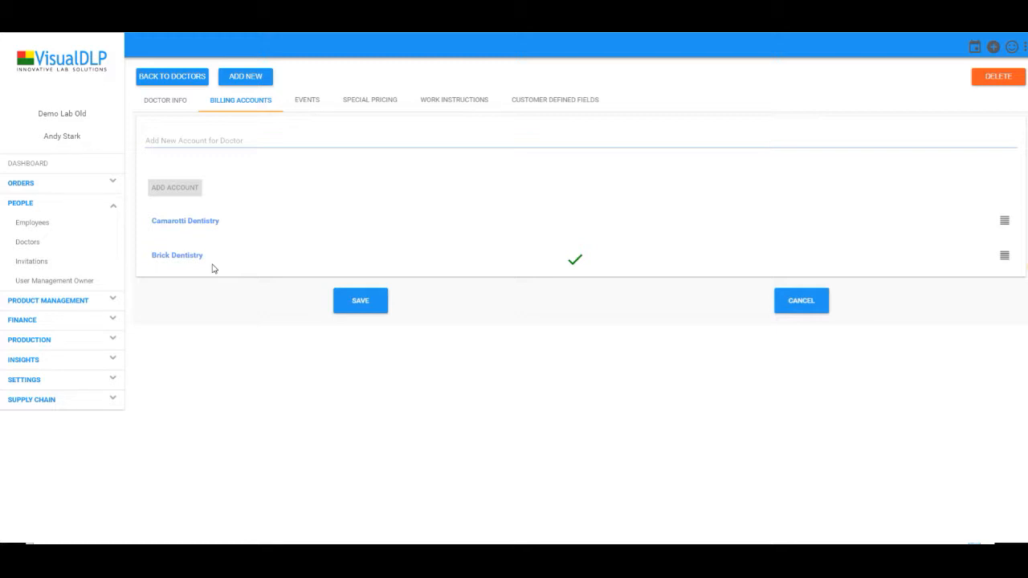
{"action": "left_click", "coordinate": [369, 107]}
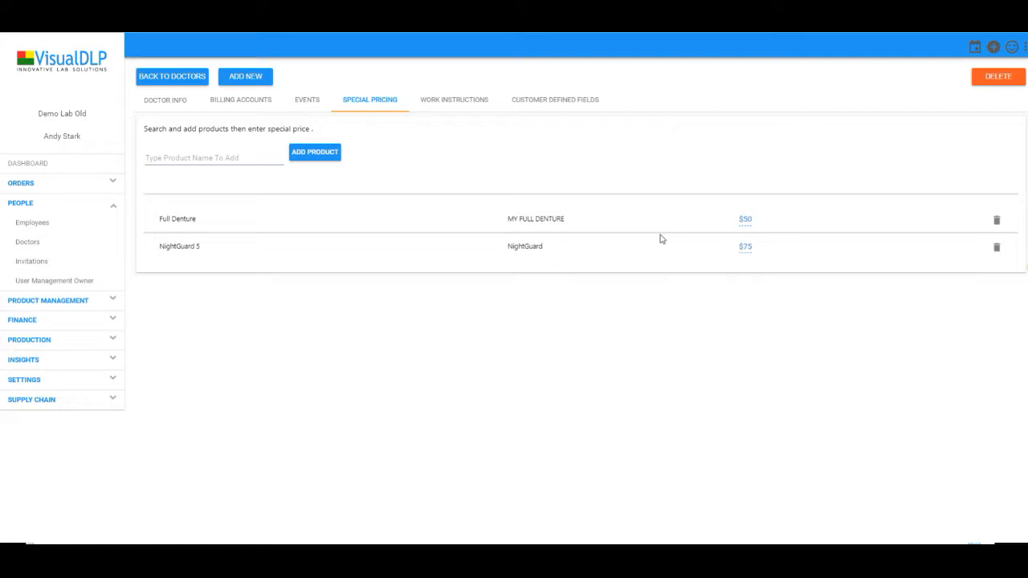
Show the doctor's seven work instructions covering Full Denture, Nest, Mill, QC and Scan
{"action": "left_click", "coordinate": [480, 104]}
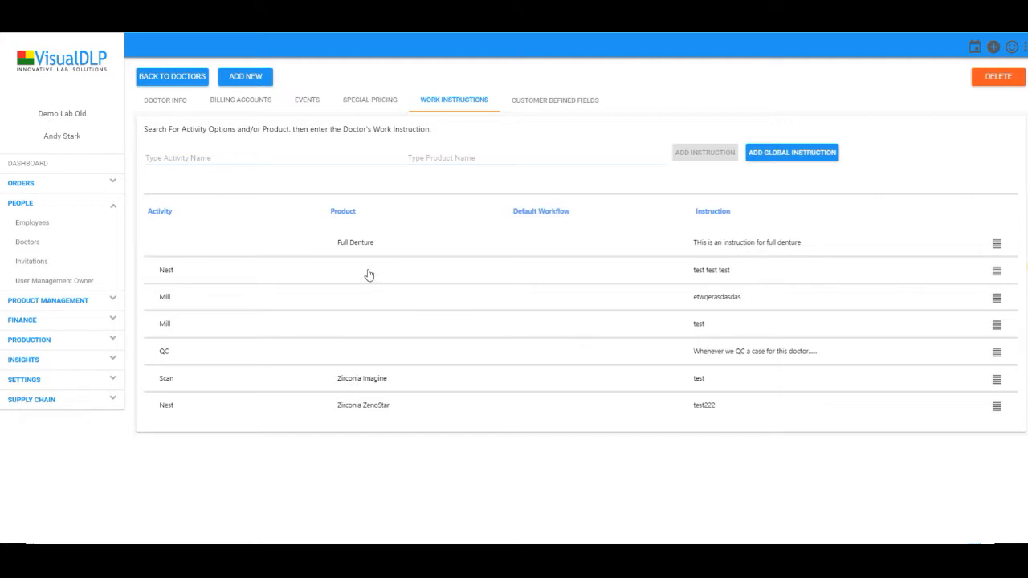
Replace the Pets Name value with 'Finn' in the doctor's Customer Defined Fields
{"action": "left_click", "coordinate": [560, 103]}
{"action": "left_click_drag", "start_coordinate": [168, 294], "coordinate": [133, 298]}
{"action": "type", "text": "Finn"}
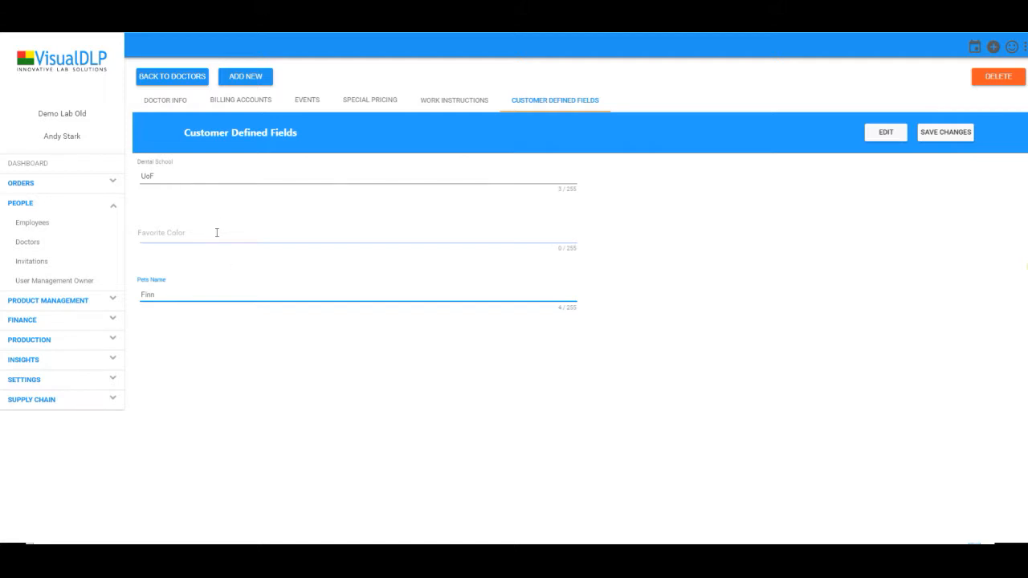
{"action": "left_click", "coordinate": [344, 366]}
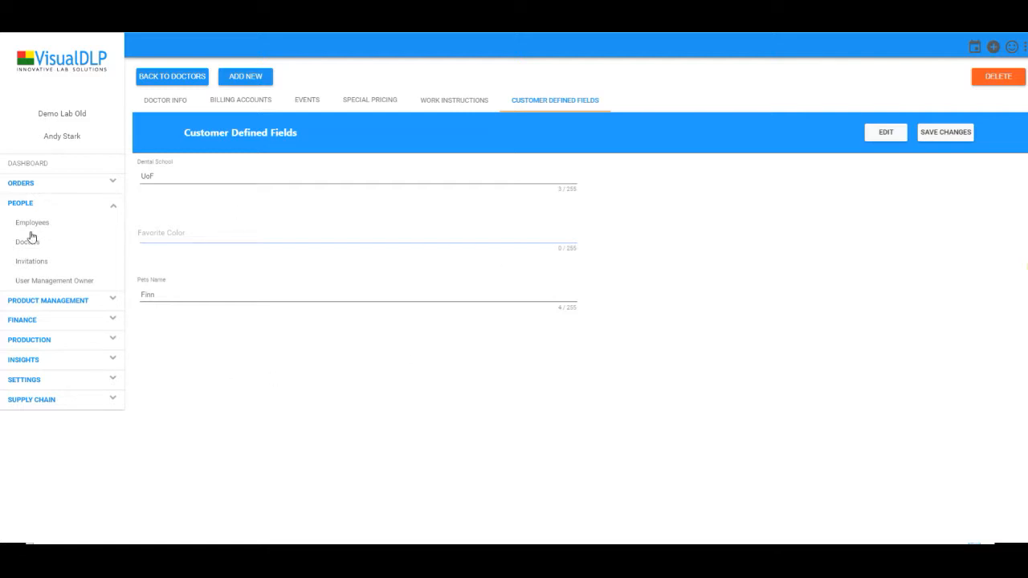
Search the Finance accounts list for 'brick' to reach Brick Dentistry's Account Info
{"action": "left_click", "coordinate": [241, 102]}
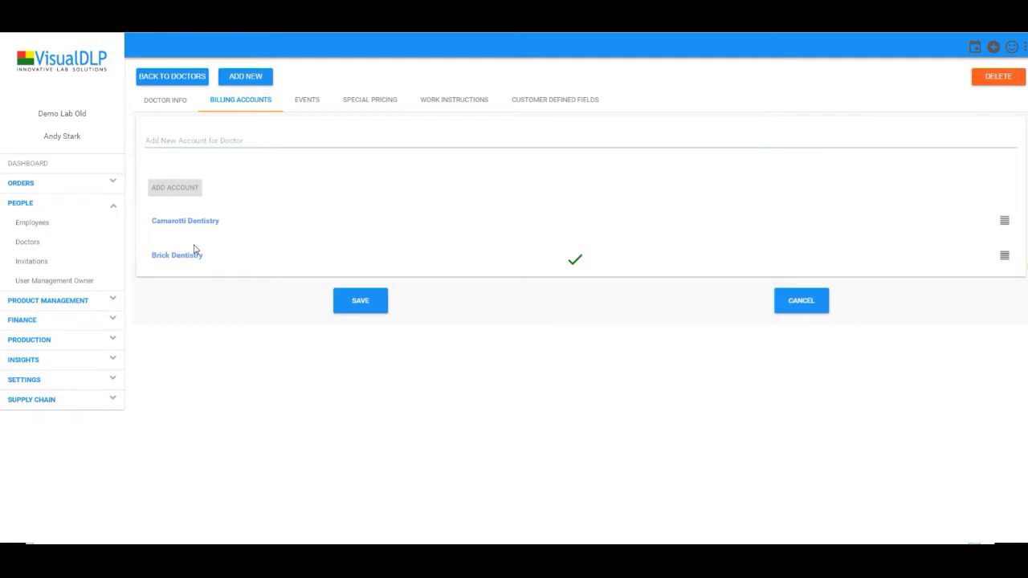
{"action": "left_click", "coordinate": [35, 326]}
{"action": "left_click", "coordinate": [28, 262]}
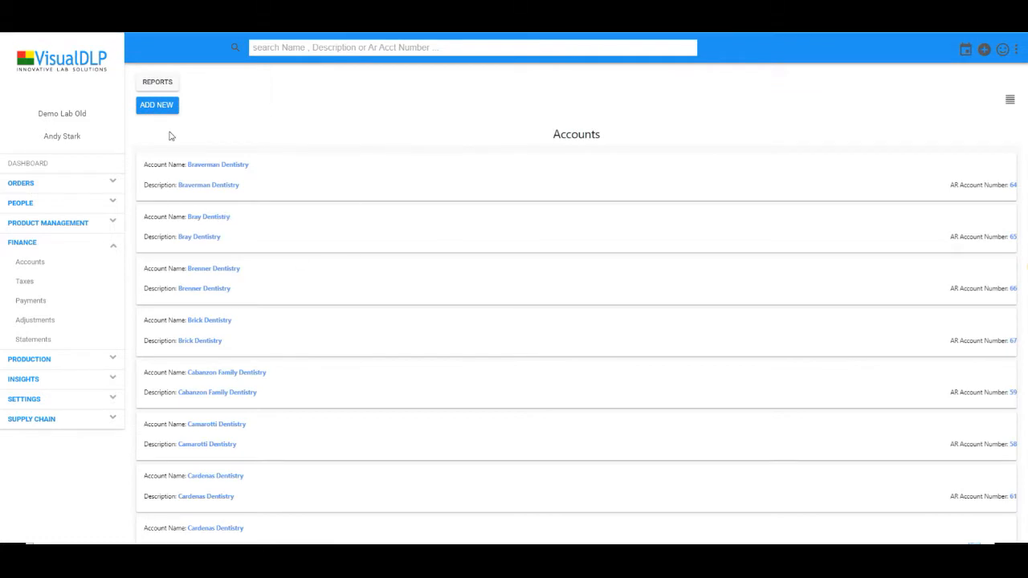
{"action": "type", "text": "brick"}
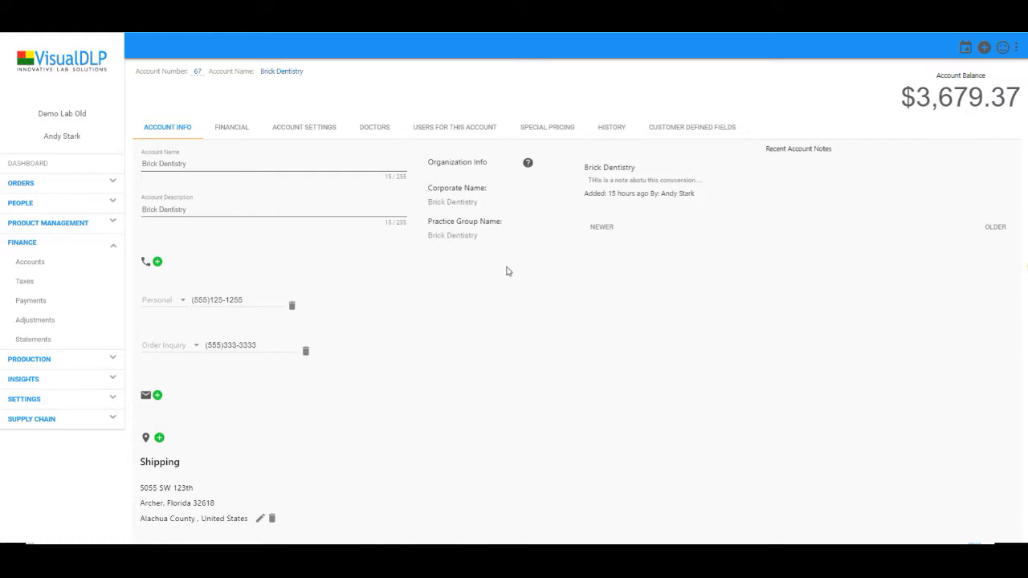
Add a blank email entry to Brick Dentistry's Account Info, leaving its Used For list empty
{"action": "scroll", "coordinate": [407, 339], "scroll_direction": "down", "scroll_amount": 2}
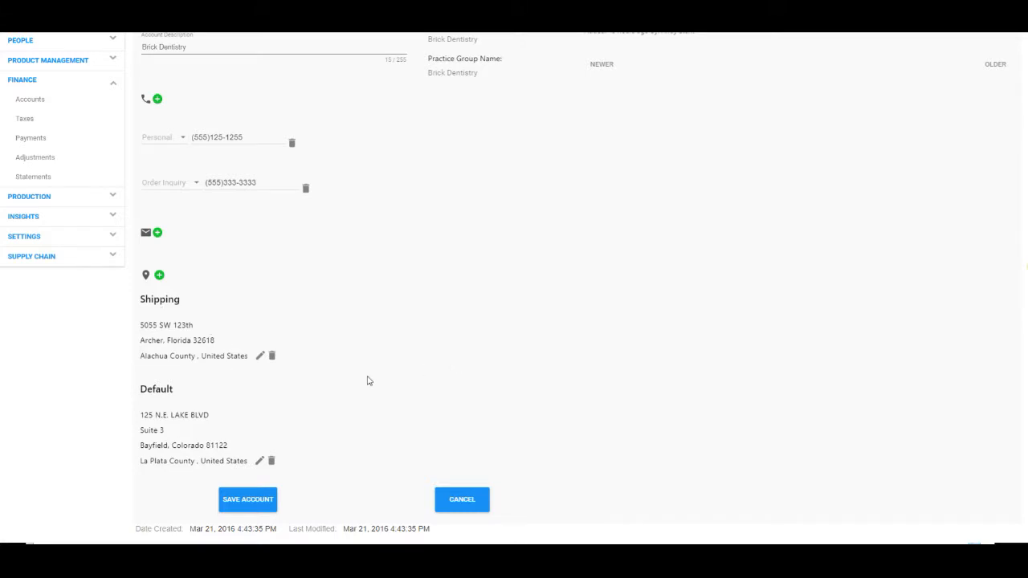
{"action": "scroll", "coordinate": [347, 361], "scroll_direction": "up", "scroll_amount": 2}
{"action": "left_click", "coordinate": [159, 396]}
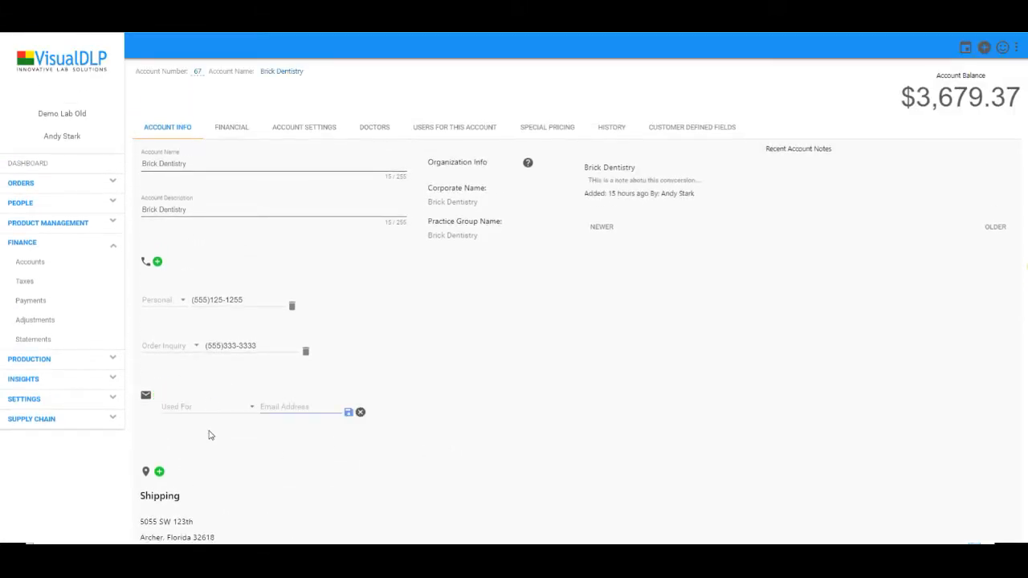
{"action": "left_click", "coordinate": [212, 412]}
{"action": "left_click", "coordinate": [423, 450]}
Reload Brick Dentistry's financial transactions for 2018-05-01 to 2018-07-04, revealing the May 2018 invoices
{"action": "left_click", "coordinate": [233, 128]}
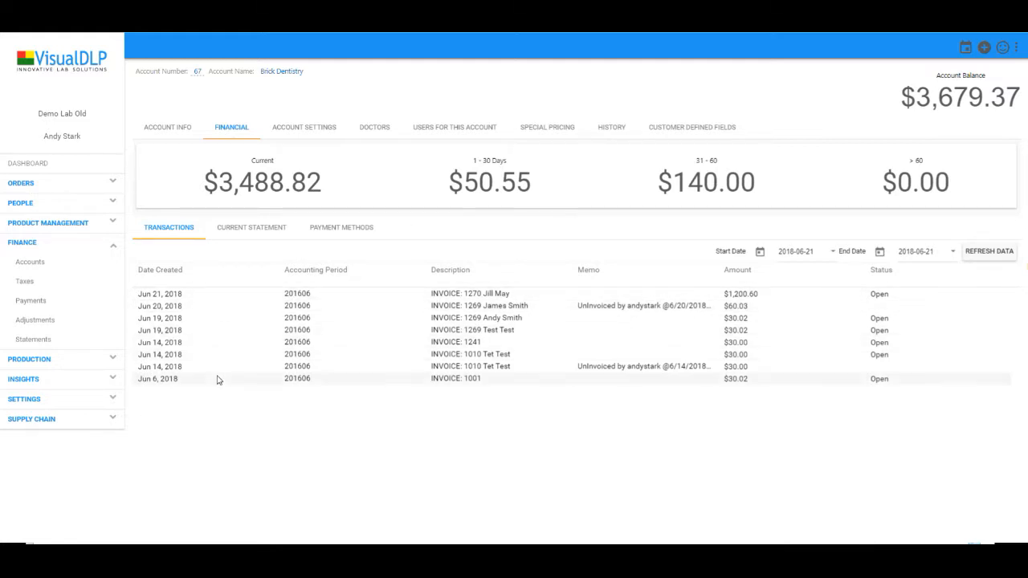
{"action": "left_click", "coordinate": [830, 254]}
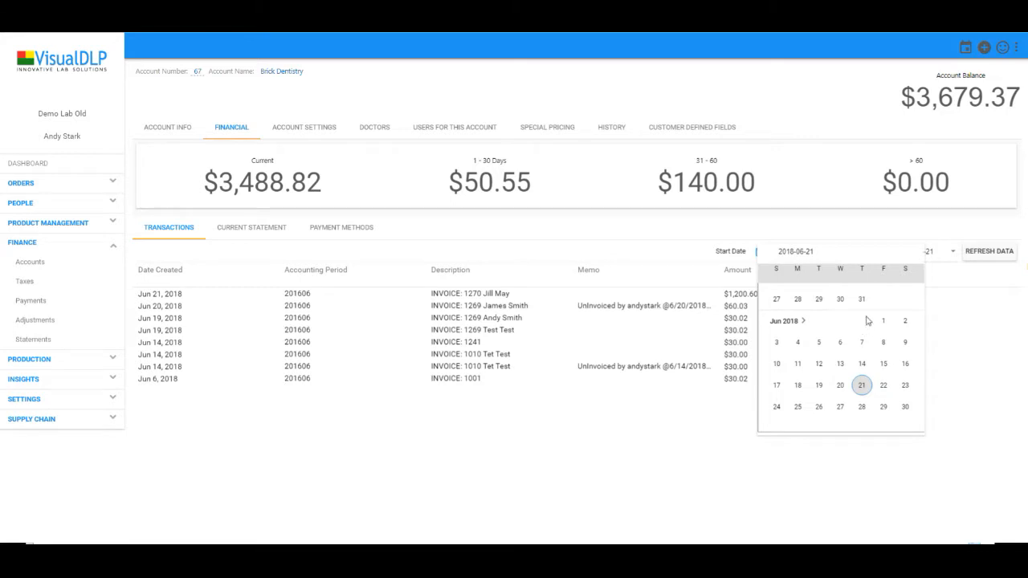
{"action": "scroll", "coordinate": [883, 321], "scroll_direction": "up", "scroll_amount": 3}
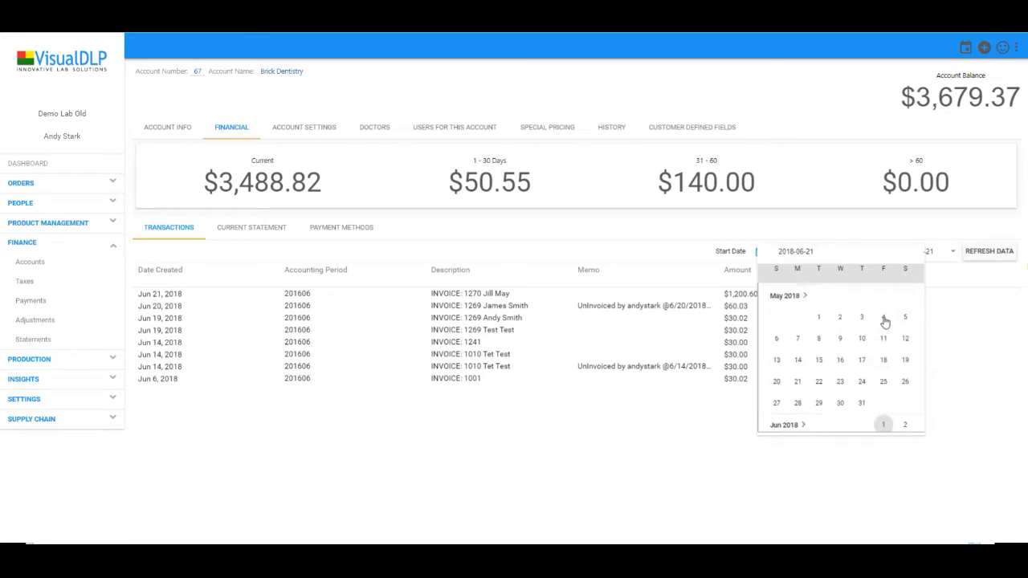
{"action": "left_click", "coordinate": [821, 334]}
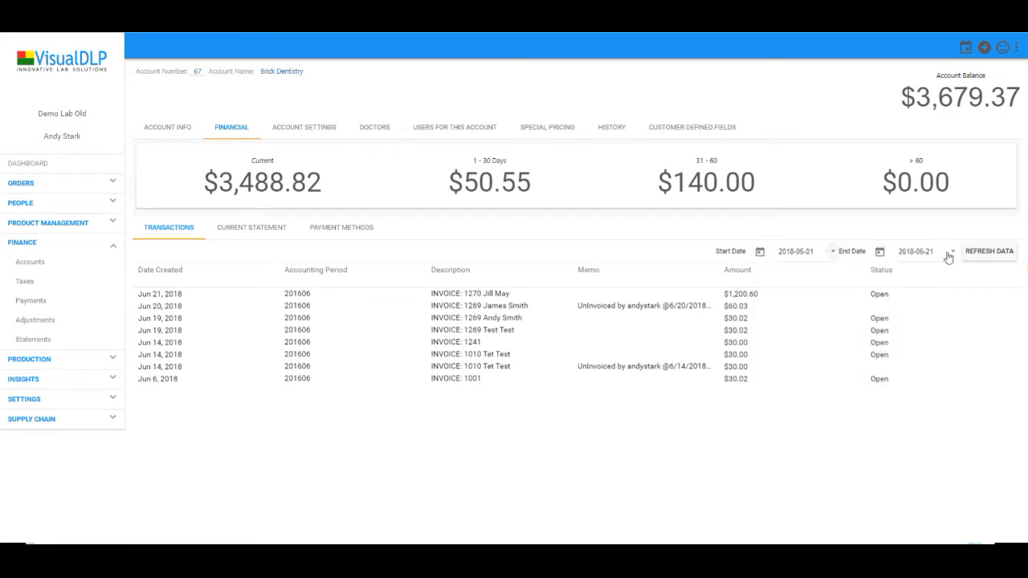
{"action": "left_click", "coordinate": [949, 254]}
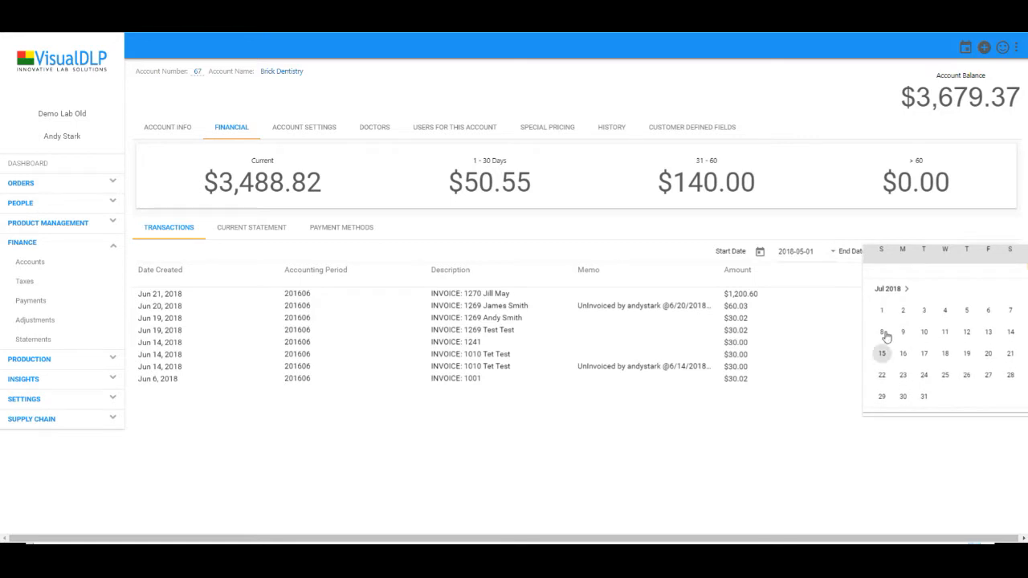
{"action": "left_click", "coordinate": [946, 314]}
{"action": "left_click", "coordinate": [989, 252]}
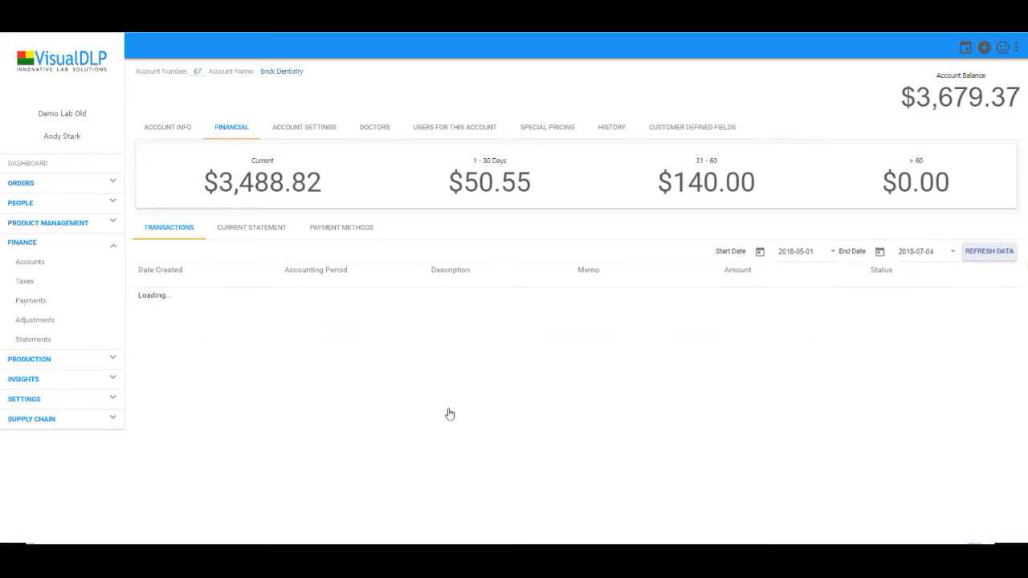
{"action": "scroll", "coordinate": [531, 393], "scroll_direction": "down", "scroll_amount": 2}
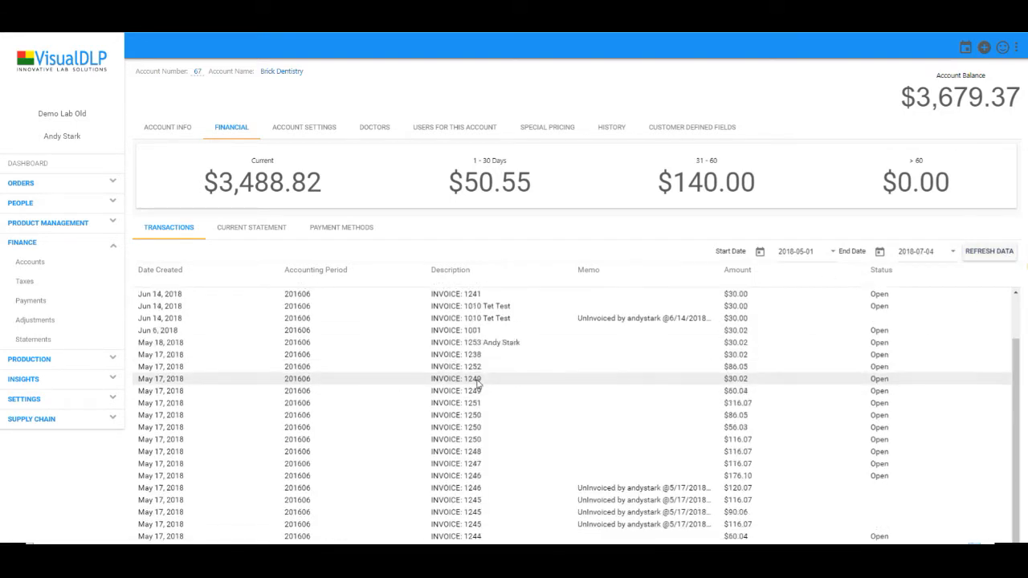
{"action": "scroll", "coordinate": [614, 428], "scroll_direction": "up", "scroll_amount": 2}
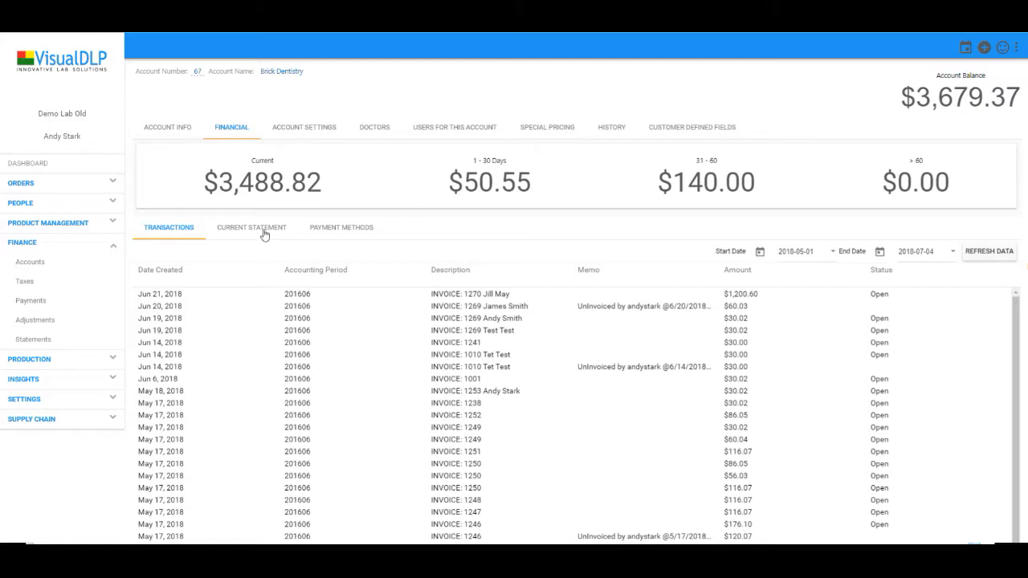
Show Brick Dentistry's payment methods and cancel the new card form without saving
{"action": "left_click", "coordinate": [326, 229]}
{"action": "left_click", "coordinate": [192, 256]}
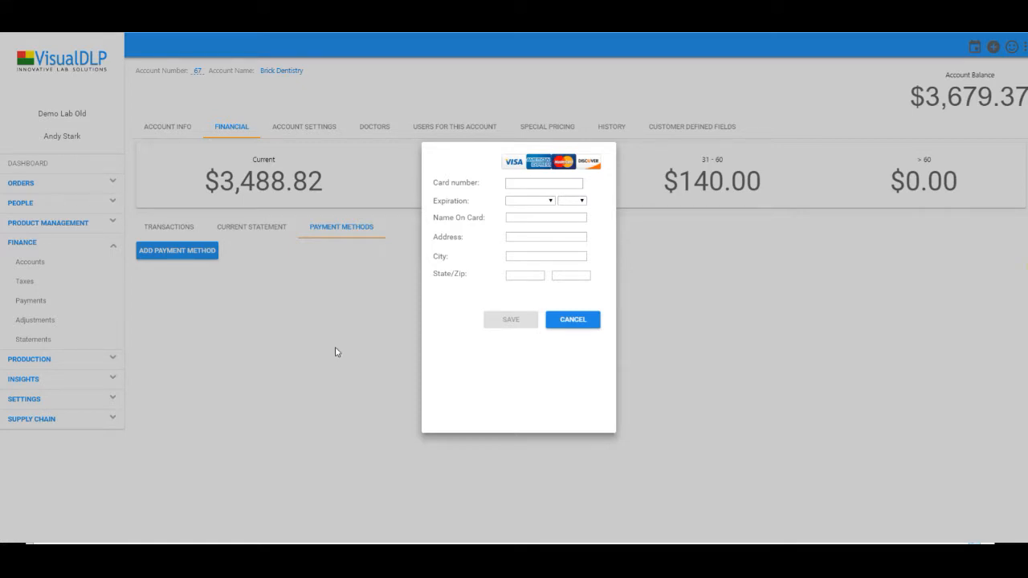
{"action": "left_click", "coordinate": [561, 323]}
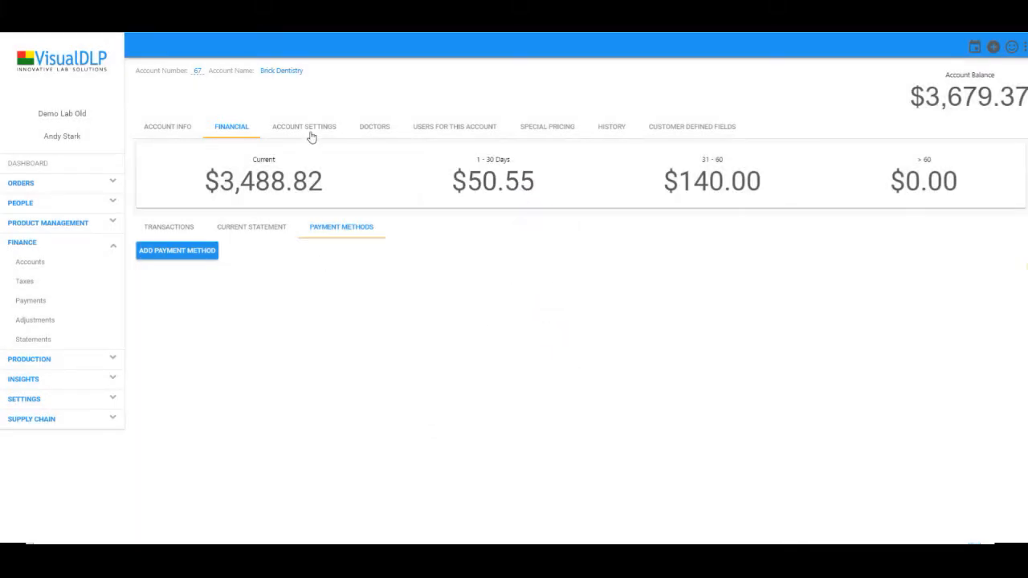
{"action": "left_click", "coordinate": [312, 133]}
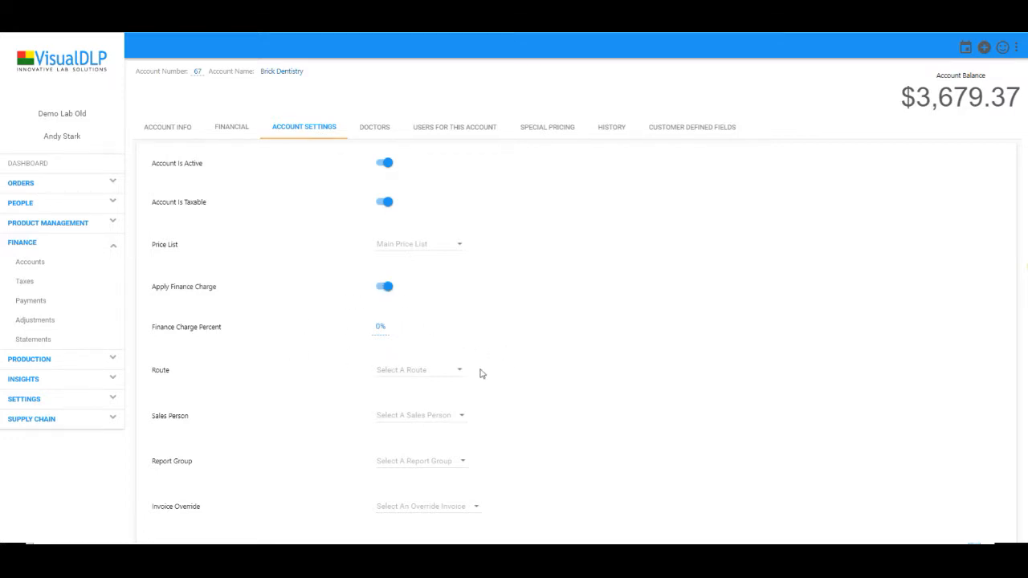
{"action": "scroll", "coordinate": [462, 346], "scroll_direction": "down", "scroll_amount": 1}
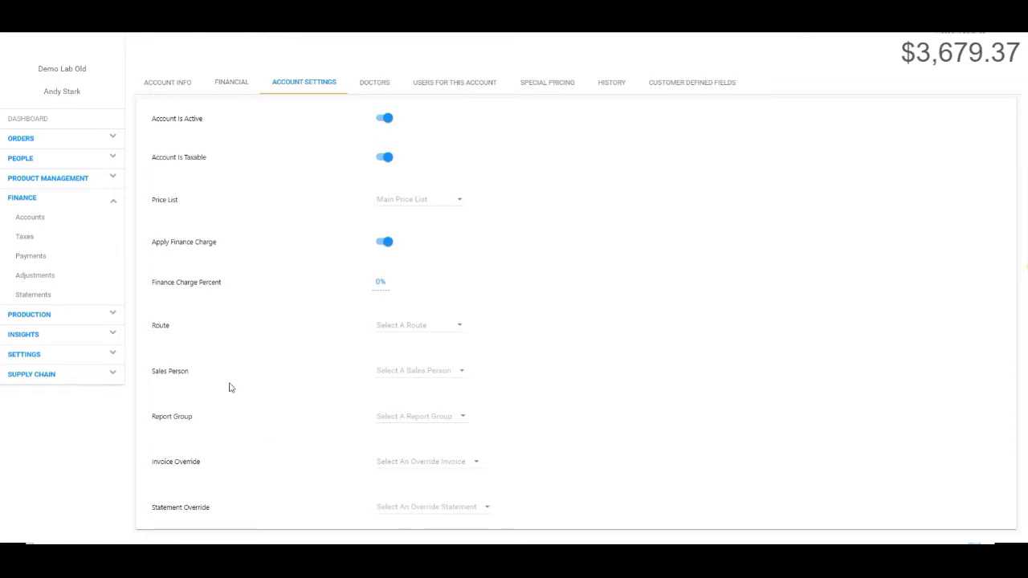
{"action": "left_click", "coordinate": [363, 85]}
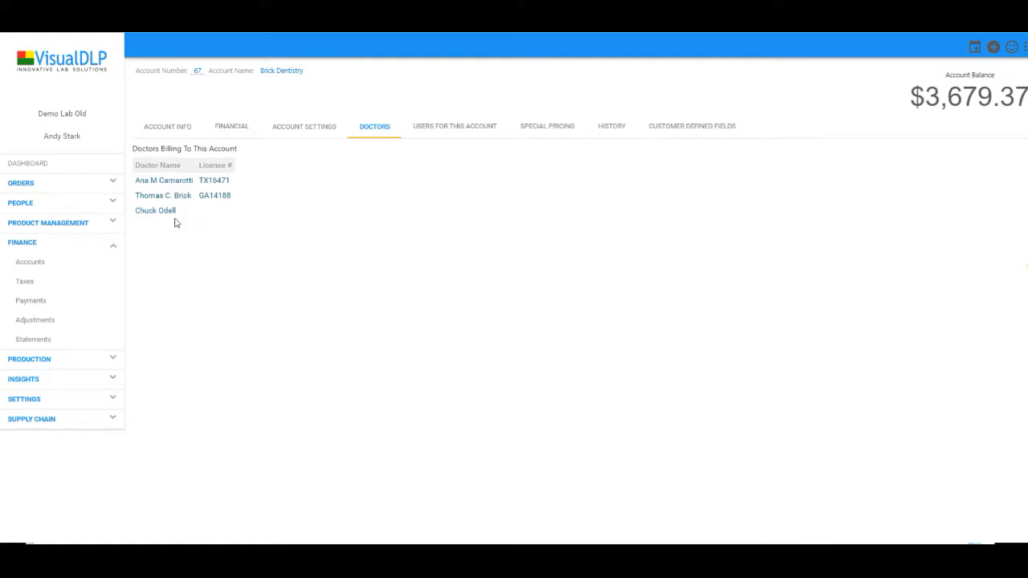
Review Brick Dentistry's users, then view its special pricing showing Full Denture at $56
{"action": "left_click", "coordinate": [434, 129]}
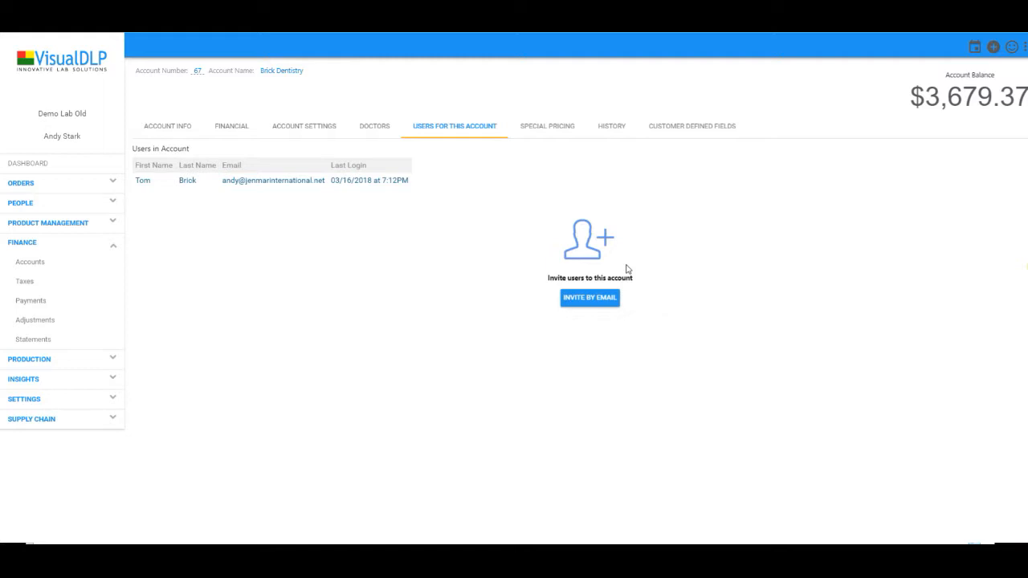
{"action": "left_click", "coordinate": [570, 134]}
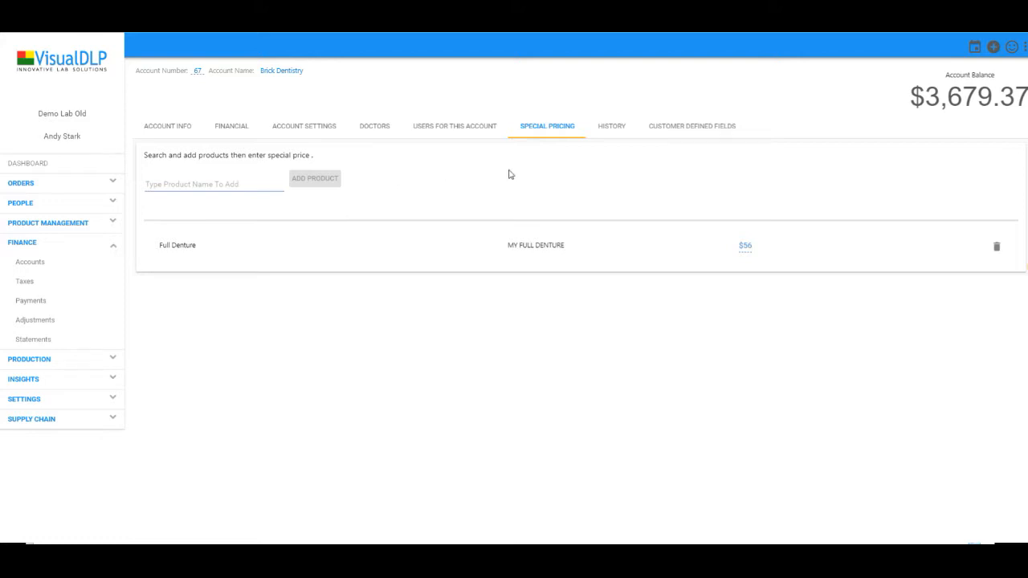
View Brick Dentistry's empty Customer Defined Fields and expand Product Management in the sidebar
{"action": "left_click", "coordinate": [673, 134]}
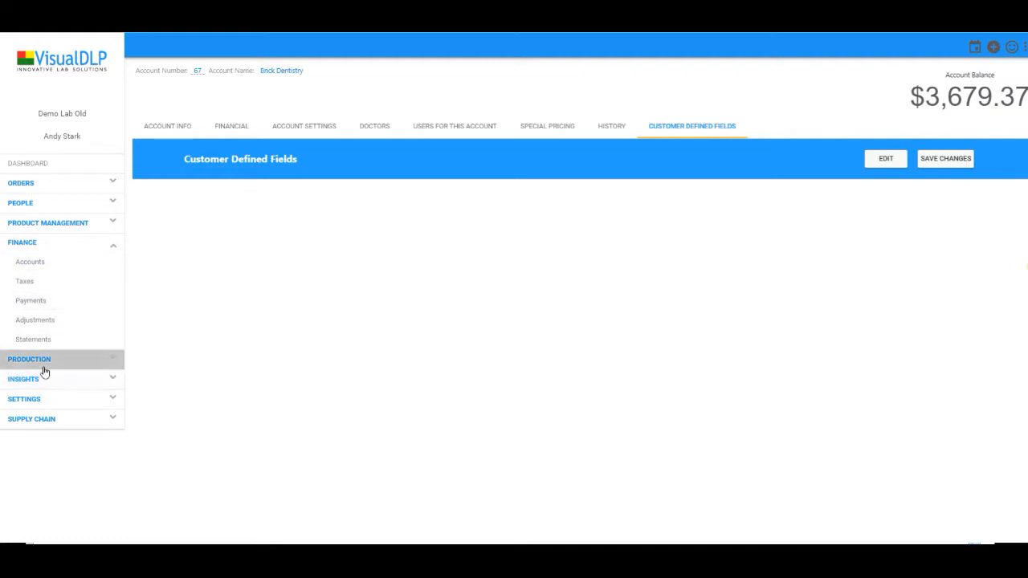
{"action": "left_click", "coordinate": [21, 224]}
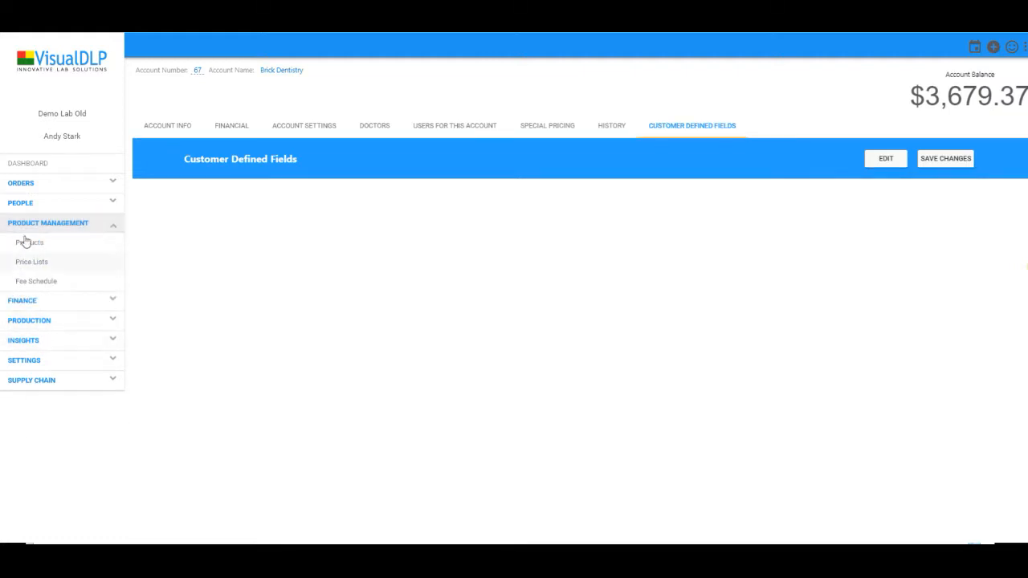
Search the Products catalogue for 'zir' and open the Zirconia Imagine product record
{"action": "left_click", "coordinate": [25, 241]}
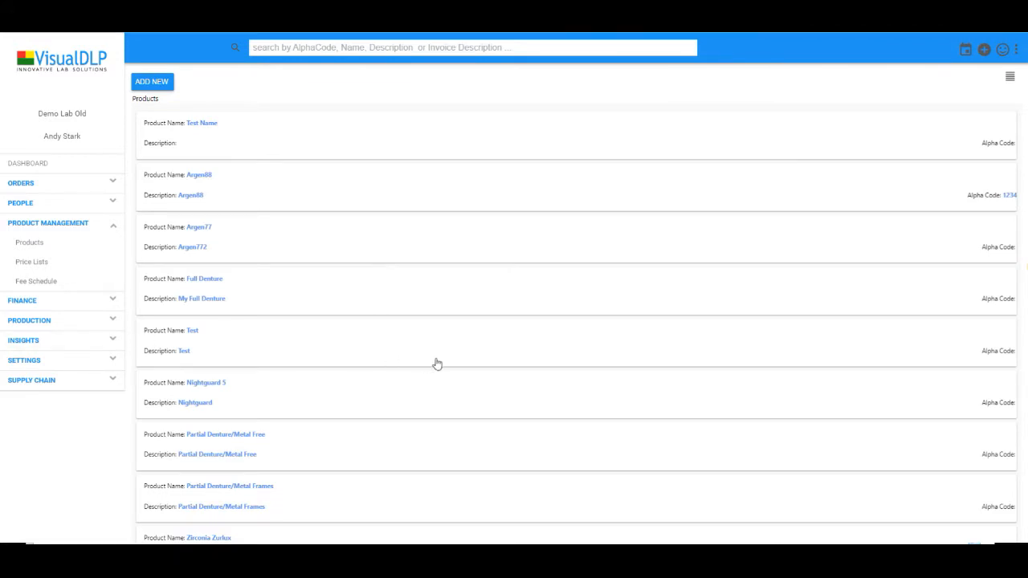
{"action": "scroll", "coordinate": [454, 356], "scroll_direction": "down", "scroll_amount": 2}
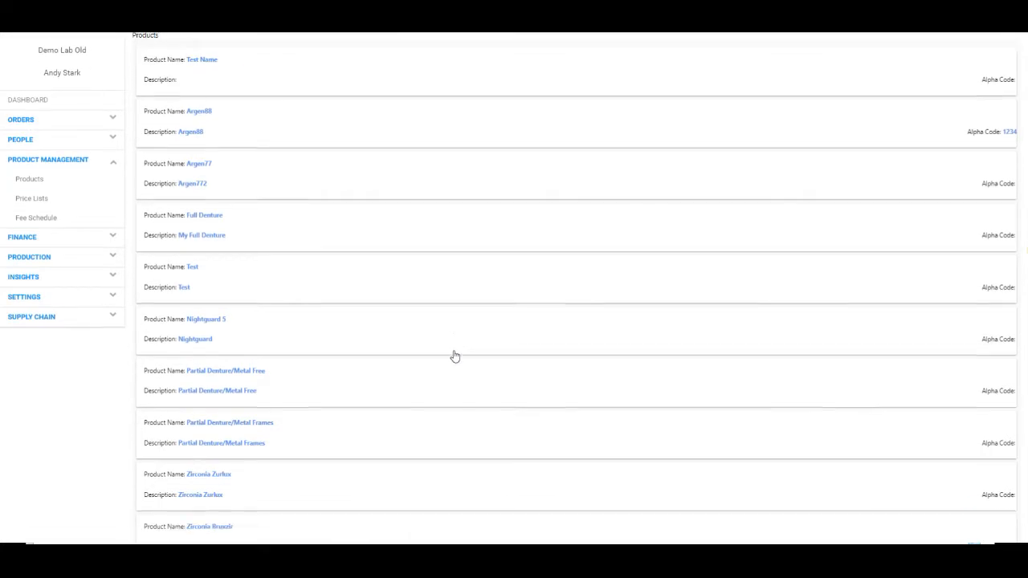
{"action": "scroll", "coordinate": [398, 173], "scroll_direction": "up", "scroll_amount": 2}
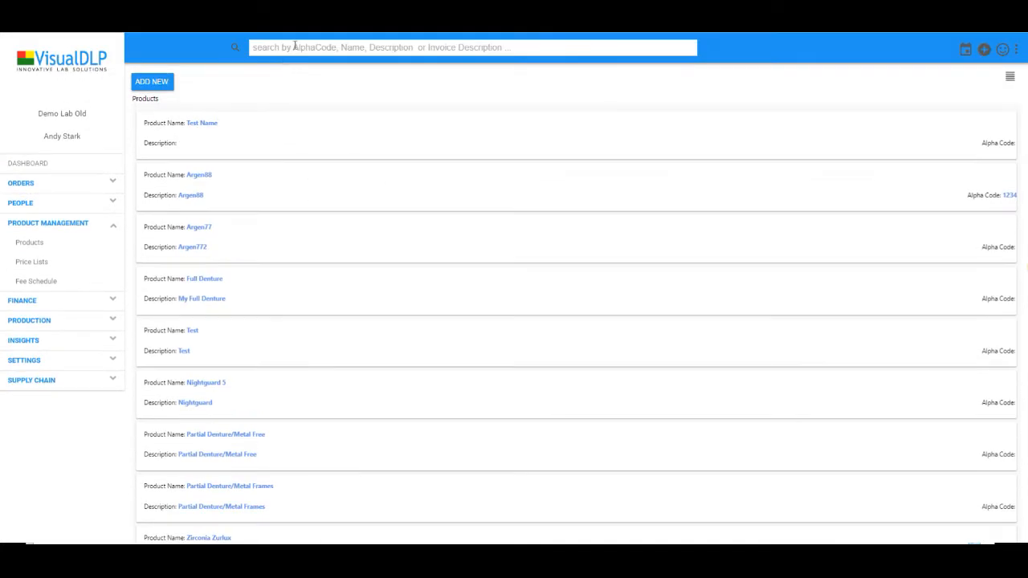
{"action": "type", "text": "zir"}
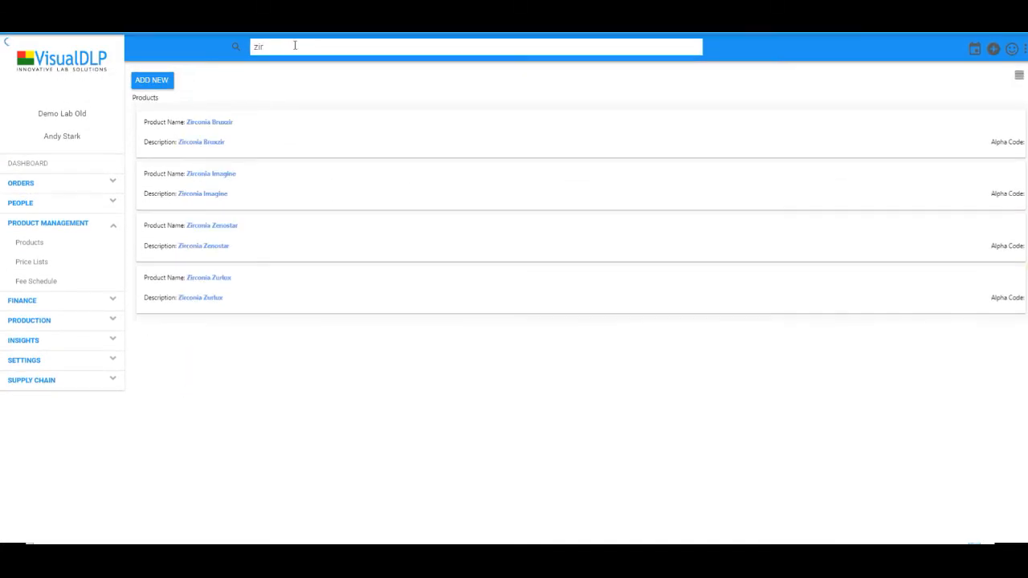
{"action": "left_click", "coordinate": [246, 193]}
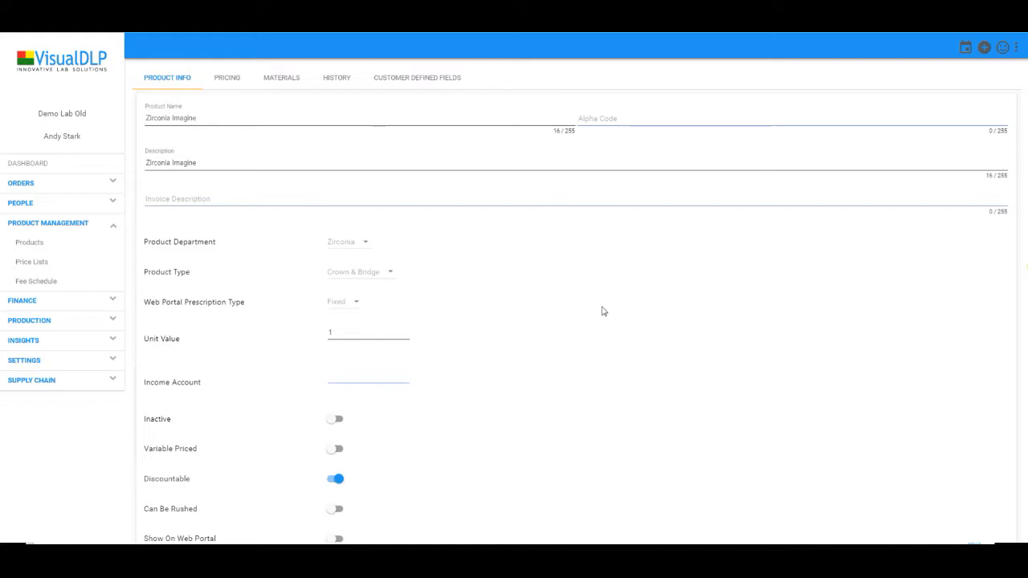
{"action": "left_click", "coordinate": [632, 117]}
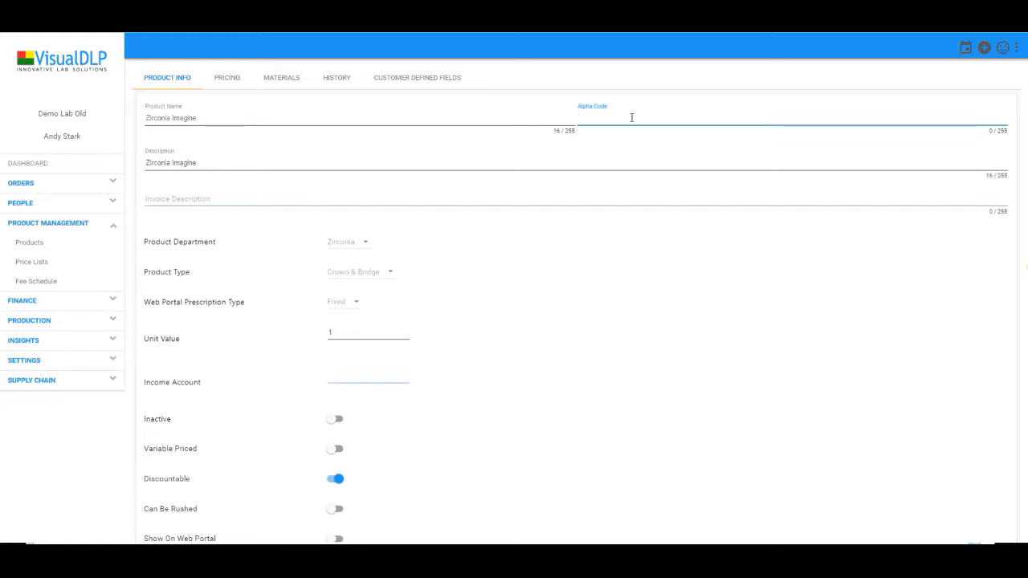
{"action": "left_click", "coordinate": [255, 155]}
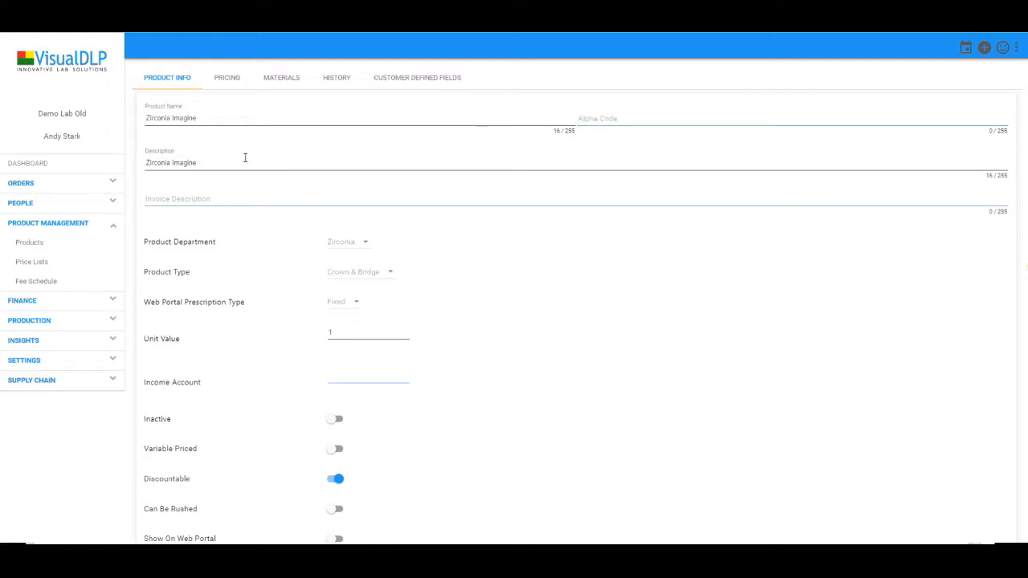
{"action": "left_click", "coordinate": [248, 161]}
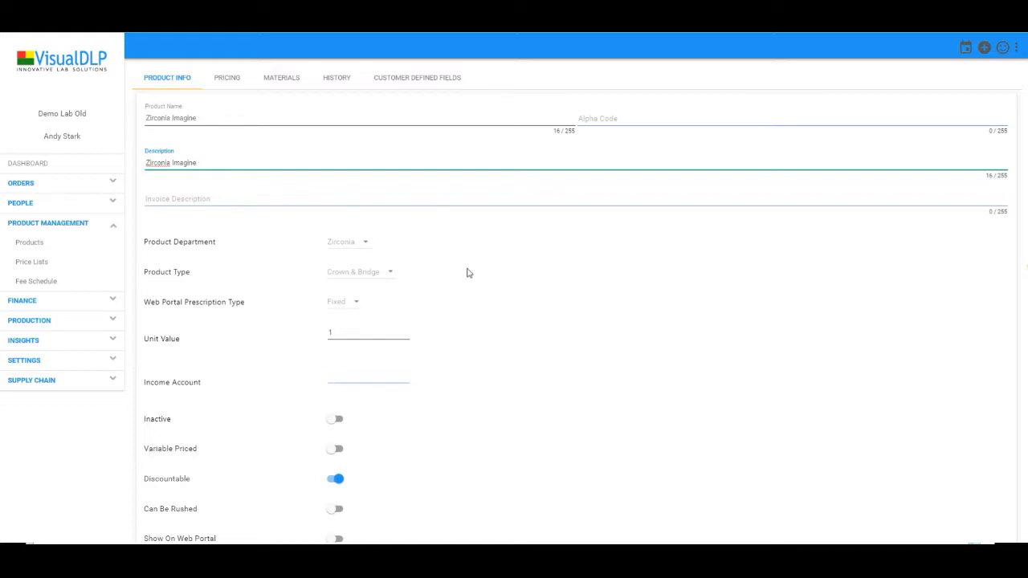
Check Zirconia Imagine's income account and invoice note, then show its price-list unit prices (Main 30)
{"action": "scroll", "coordinate": [458, 257], "scroll_direction": "down", "scroll_amount": 2}
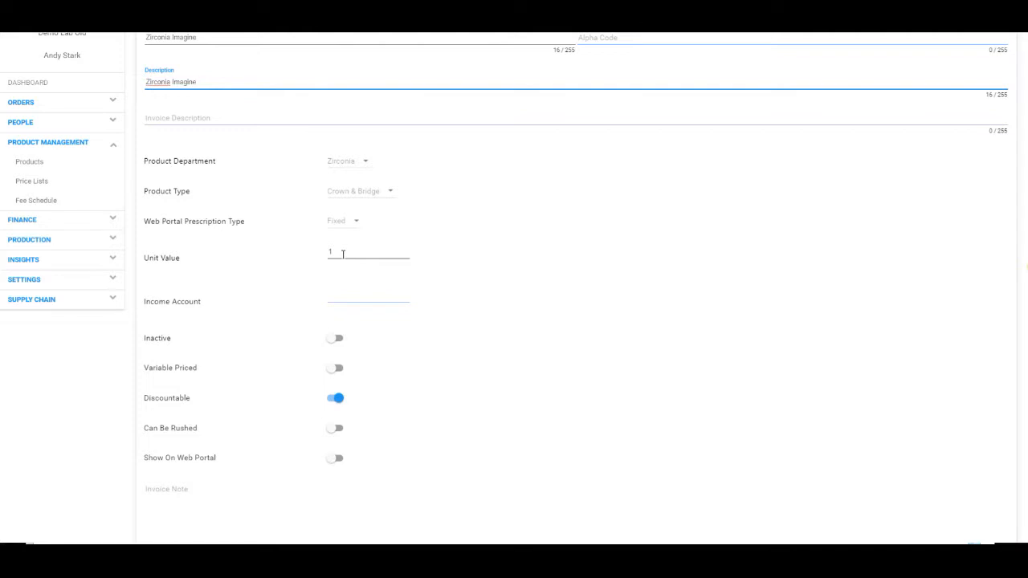
{"action": "left_click", "coordinate": [368, 298]}
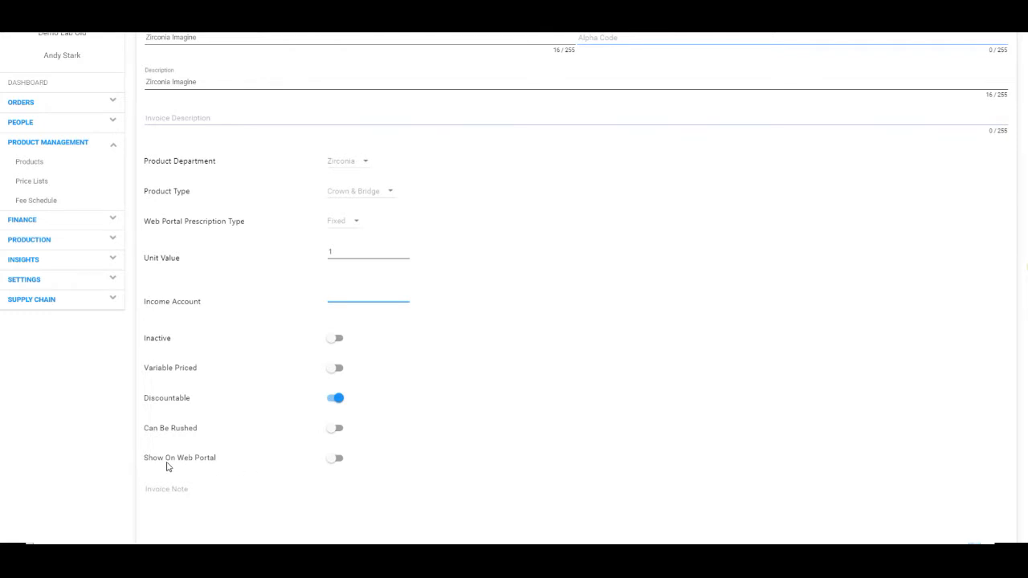
{"action": "scroll", "coordinate": [546, 393], "scroll_direction": "down", "scroll_amount": 2}
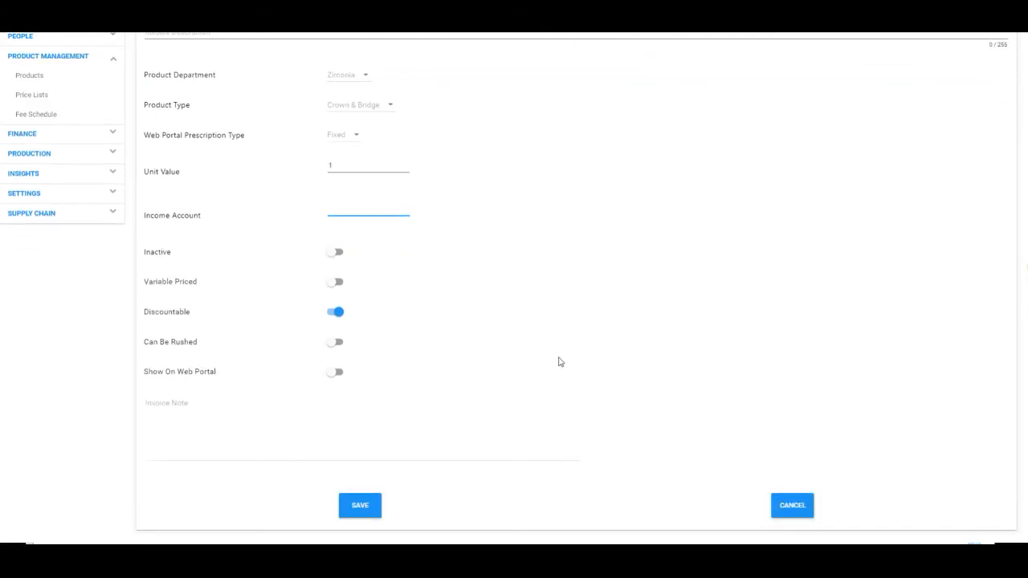
{"action": "left_click", "coordinate": [199, 456]}
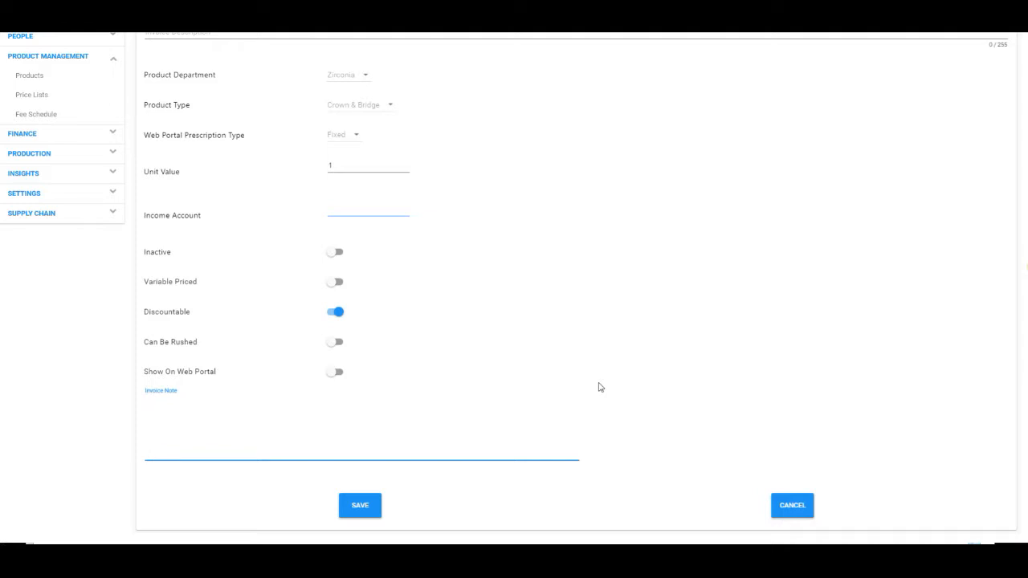
{"action": "scroll", "coordinate": [572, 354], "scroll_direction": "up", "scroll_amount": 3}
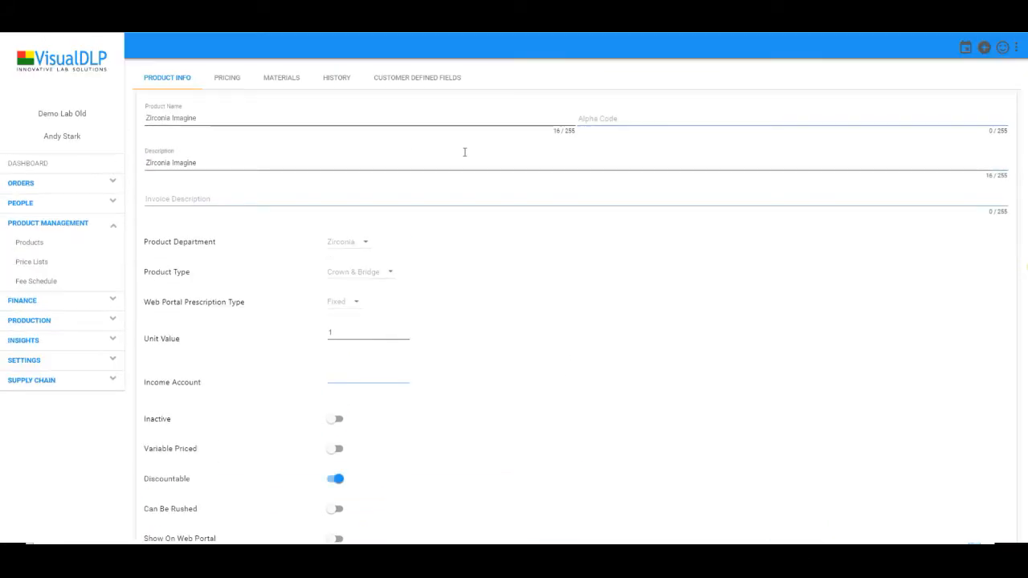
{"action": "left_click", "coordinate": [237, 83]}
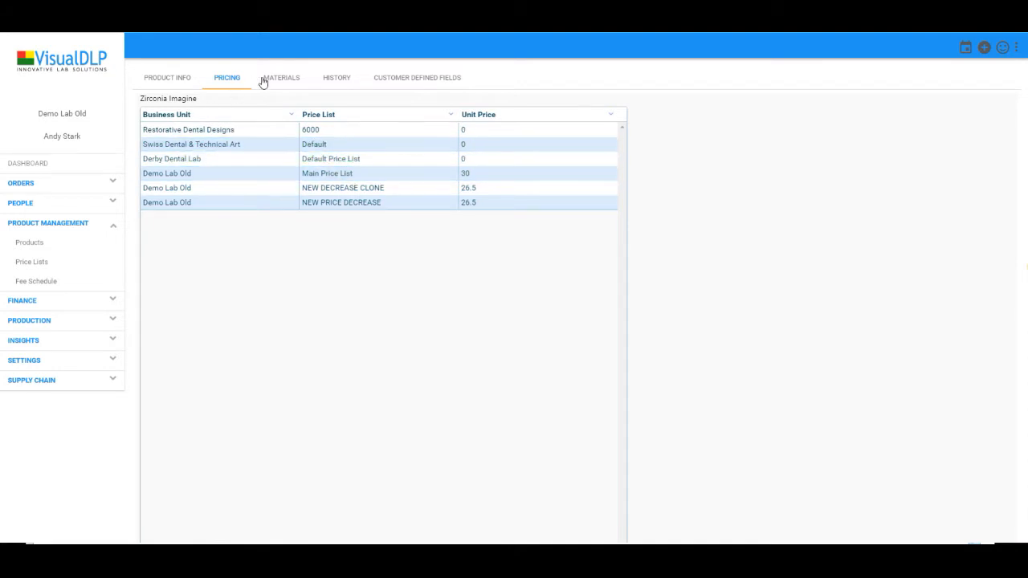
Re-enter the NEW DECREASE CLONE unit price as 26.5, then view Zirconia Imagine's materials
{"action": "left_click", "coordinate": [466, 130]}
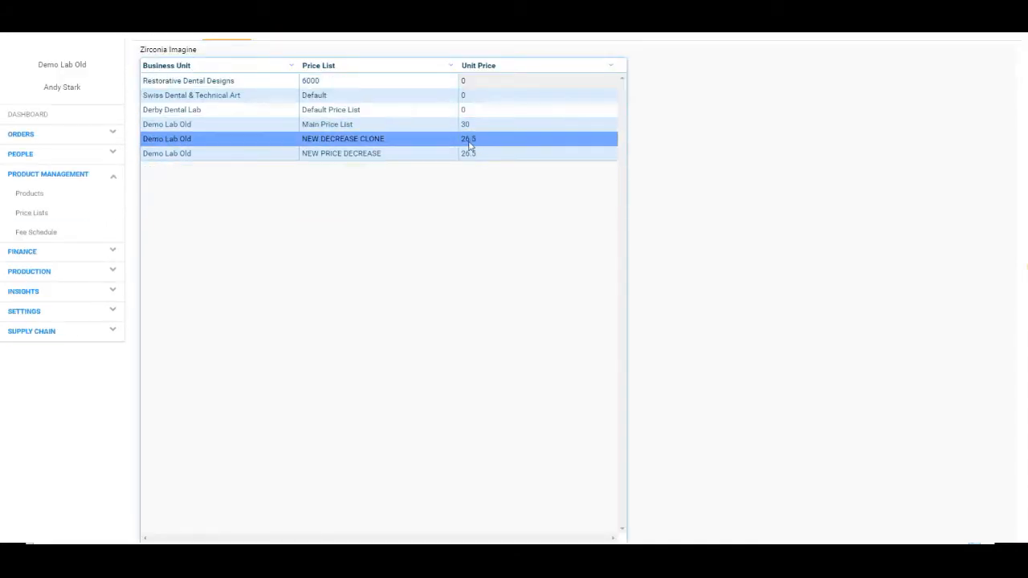
{"action": "double_click", "coordinate": [470, 139]}
{"action": "scroll", "coordinate": [354, 236], "scroll_direction": "up", "scroll_amount": 2}
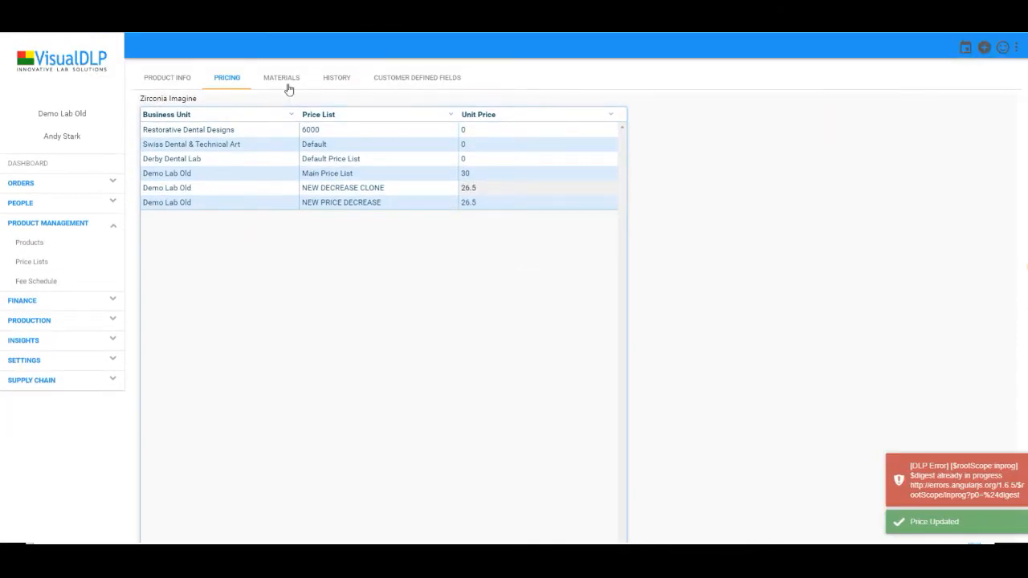
{"action": "left_click", "coordinate": [294, 78]}
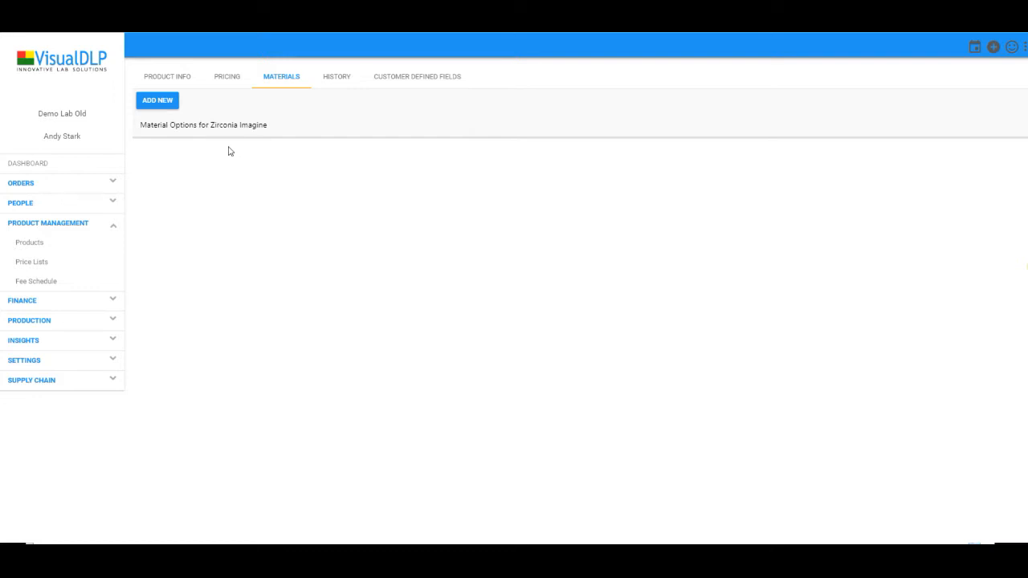
Expand Supply Chain in the sidebar and view Zirconia Imagine's empty Customer Defined Fields
{"action": "left_click", "coordinate": [32, 389]}
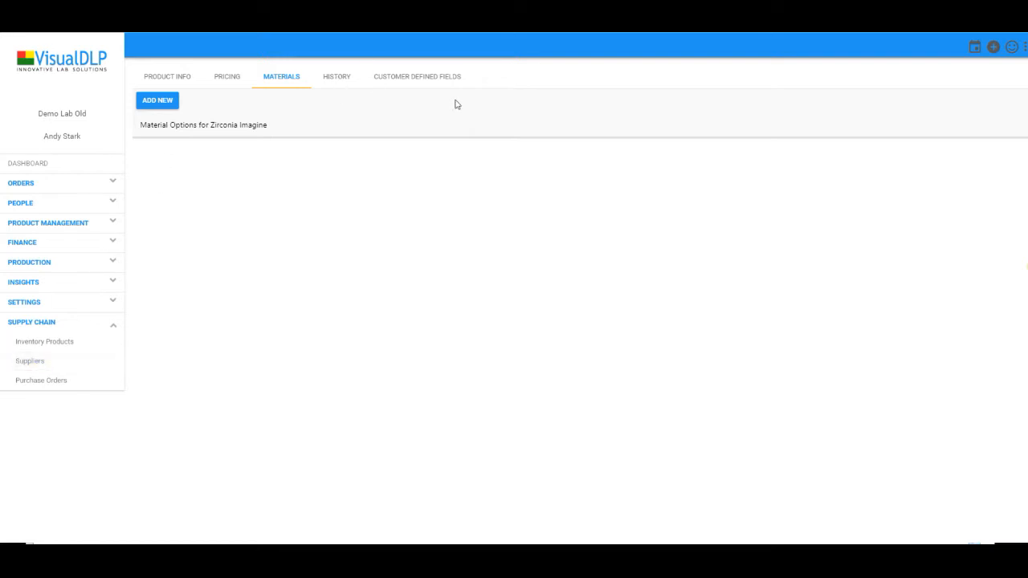
{"action": "left_click", "coordinate": [414, 87]}
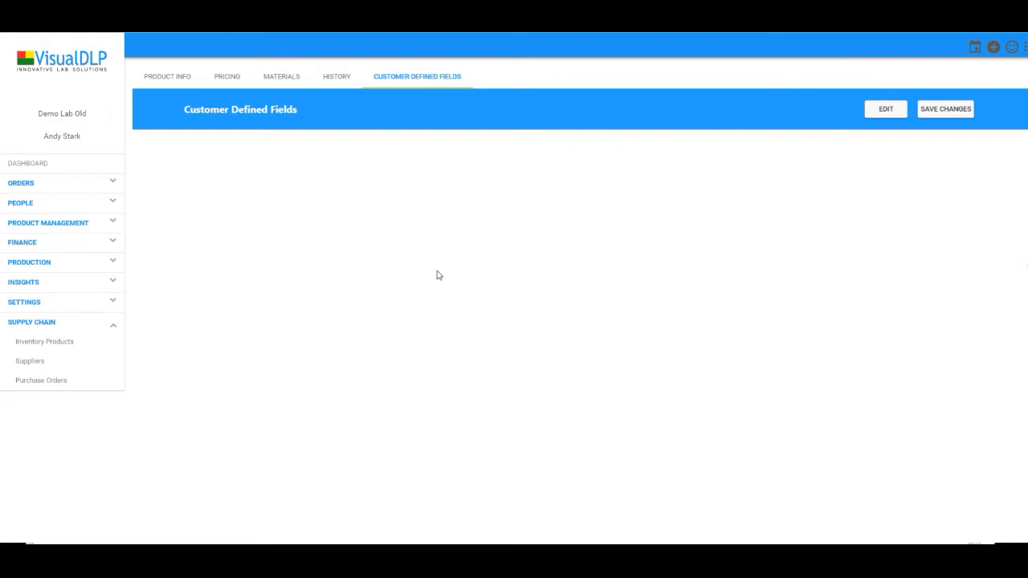
Expand Production in the sidebar to list Activities, Machines and WorkFlows
{"action": "left_click", "coordinate": [20, 270]}
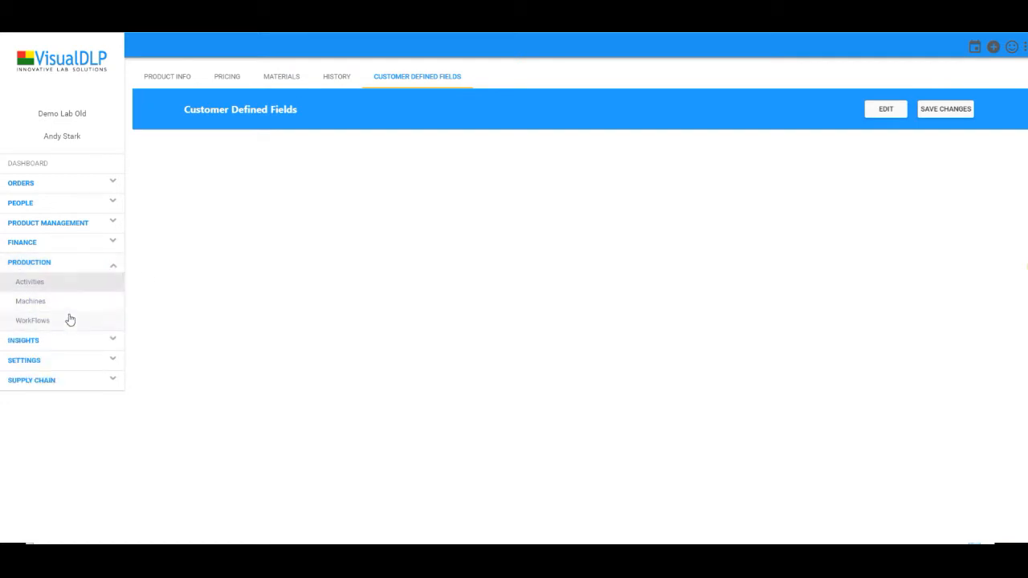
Open the Mill activity from Production > Activities and view its one authorized employee
{"action": "left_click", "coordinate": [32, 281]}
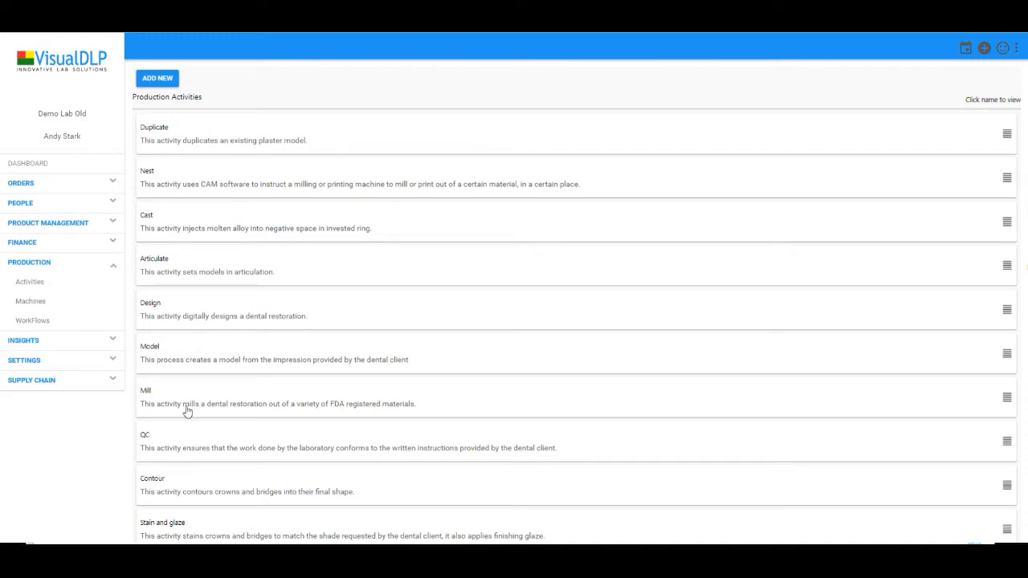
{"action": "scroll", "coordinate": [193, 402], "scroll_direction": "down", "scroll_amount": 1}
{"action": "scroll", "coordinate": [300, 420], "scroll_direction": "down", "scroll_amount": 3}
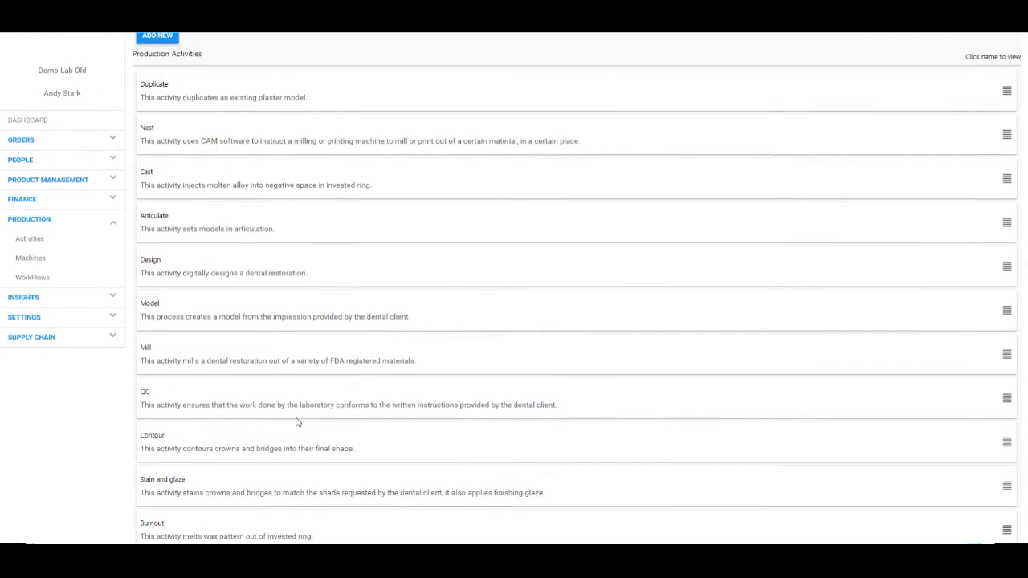
{"action": "scroll", "coordinate": [365, 411], "scroll_direction": "up", "scroll_amount": 3}
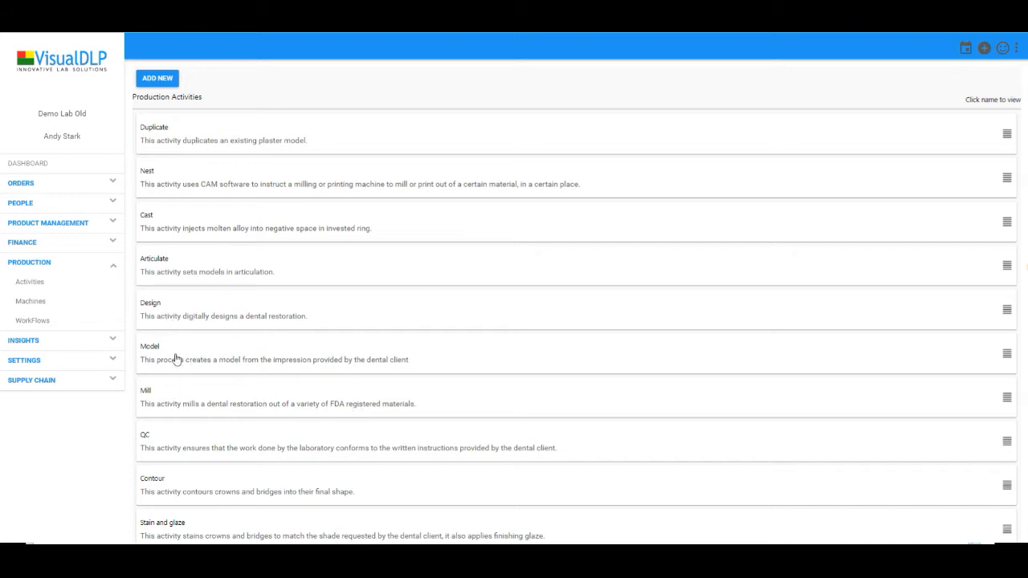
{"action": "left_click", "coordinate": [179, 409]}
{"action": "left_click", "coordinate": [259, 81]}
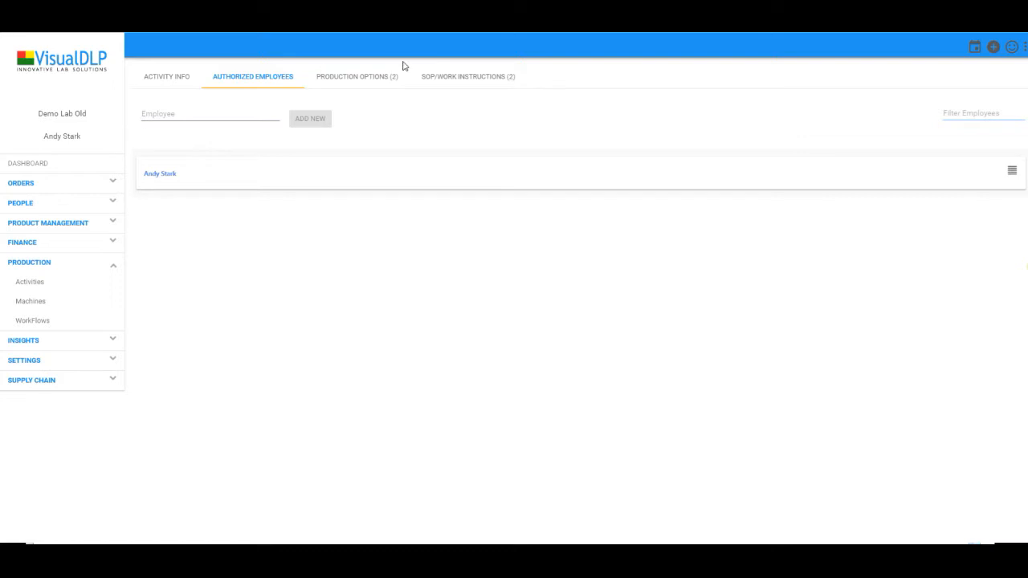
View Mill's production options: Mill at 10 minutes and $14.20 per unit, plus Clone of Mill
{"action": "left_click", "coordinate": [350, 84]}
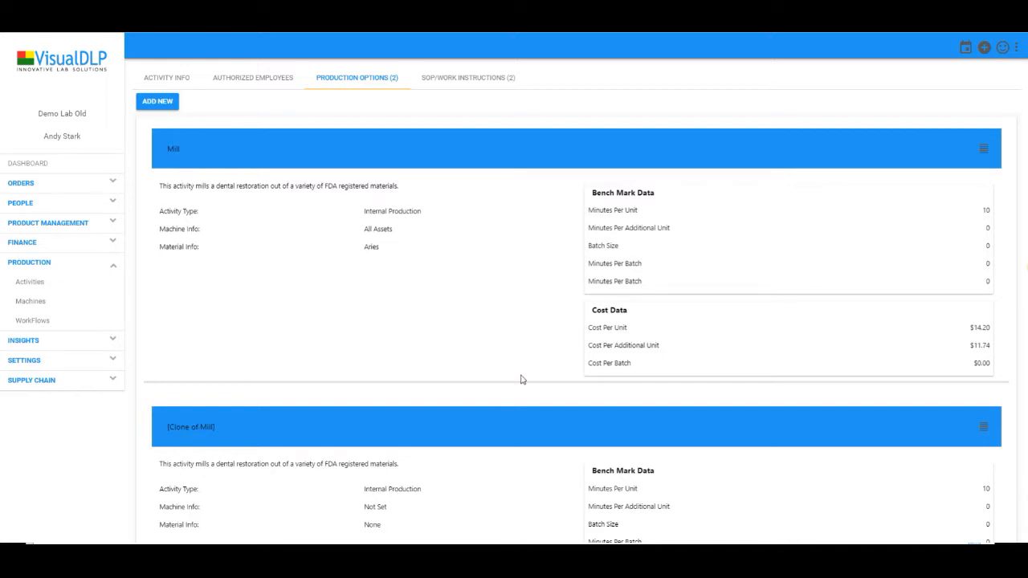
Review both Mill production option cards, then open Mill's still-empty SOP/work instructions
{"action": "scroll", "coordinate": [591, 339], "scroll_direction": "down", "scroll_amount": 1}
{"action": "scroll", "coordinate": [591, 339], "scroll_direction": "down", "scroll_amount": 1}
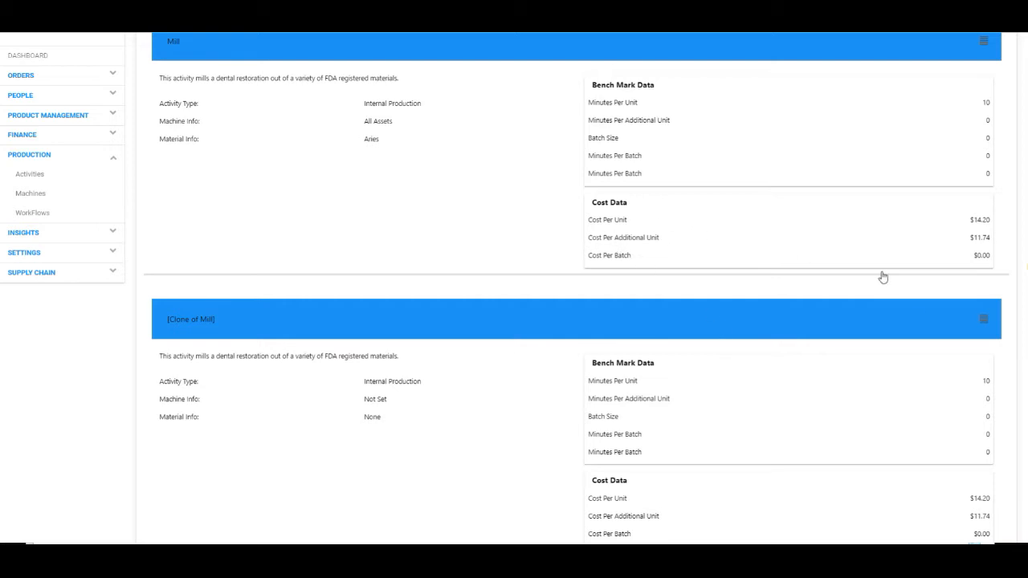
{"action": "scroll", "coordinate": [874, 270], "scroll_direction": "down", "scroll_amount": 1}
{"action": "scroll", "coordinate": [387, 466], "scroll_direction": "up", "scroll_amount": 2}
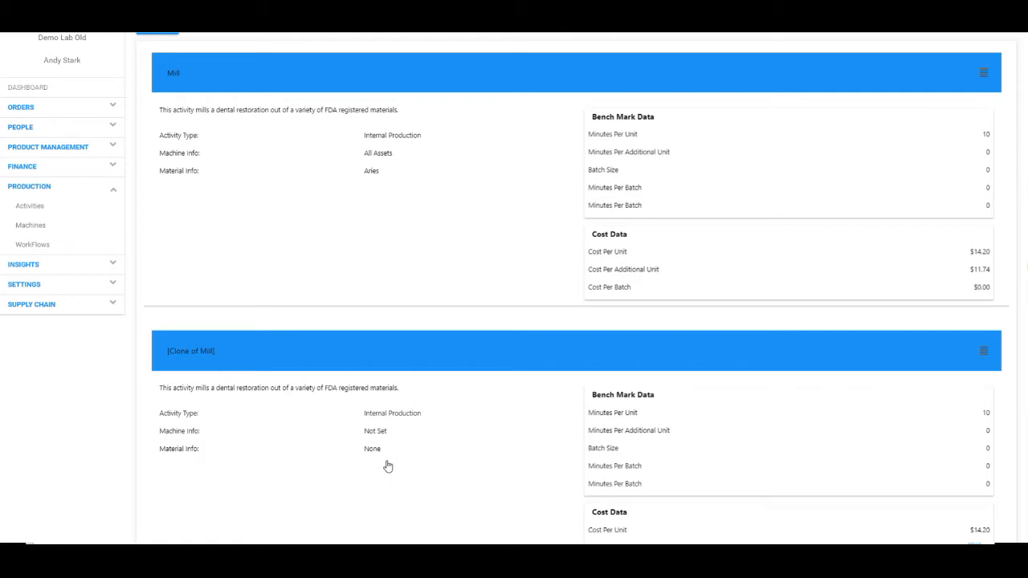
{"action": "scroll", "coordinate": [377, 390], "scroll_direction": "up", "scroll_amount": 2}
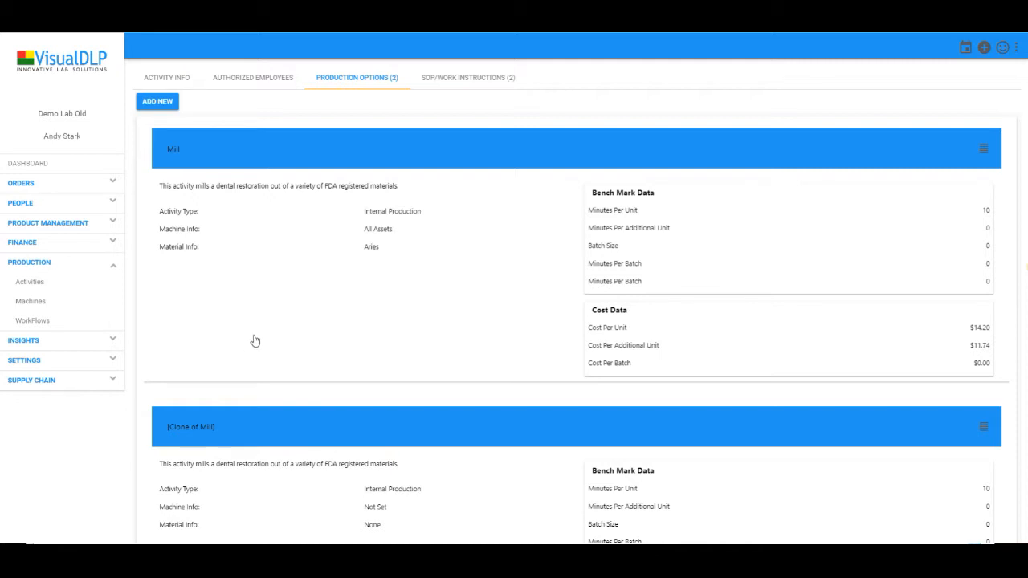
{"action": "left_click", "coordinate": [464, 80]}
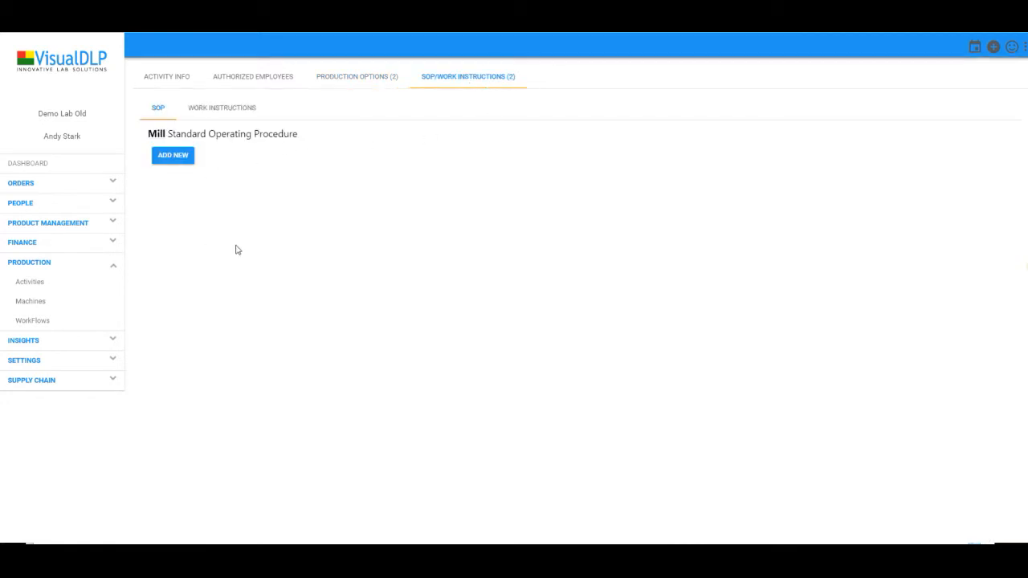
Review the Mill activity's work instructions and new SOP entry form, then open the production WorkFlows list
{"action": "left_click", "coordinate": [222, 110]}
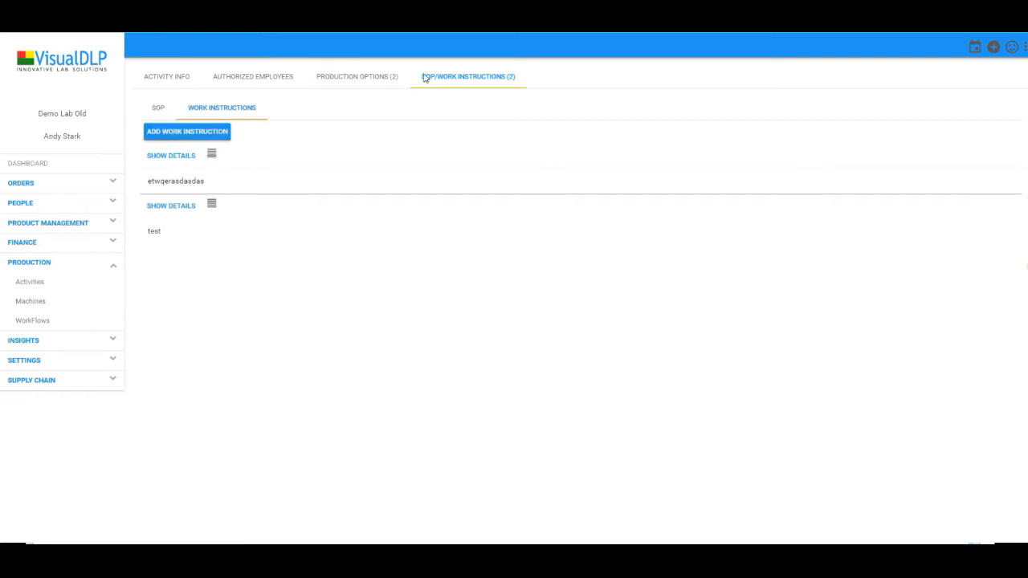
{"action": "left_click", "coordinate": [157, 109]}
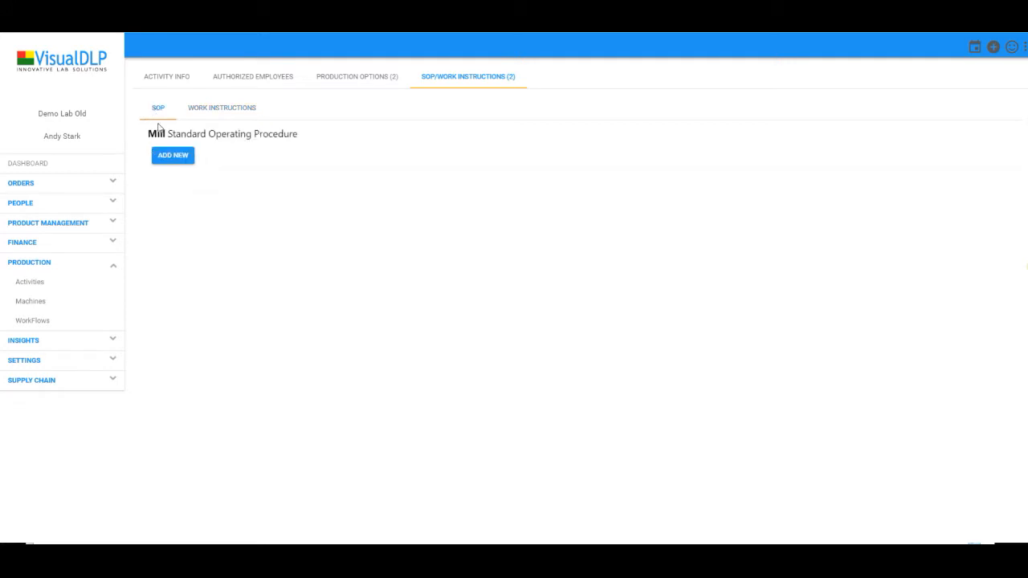
{"action": "left_click", "coordinate": [171, 160]}
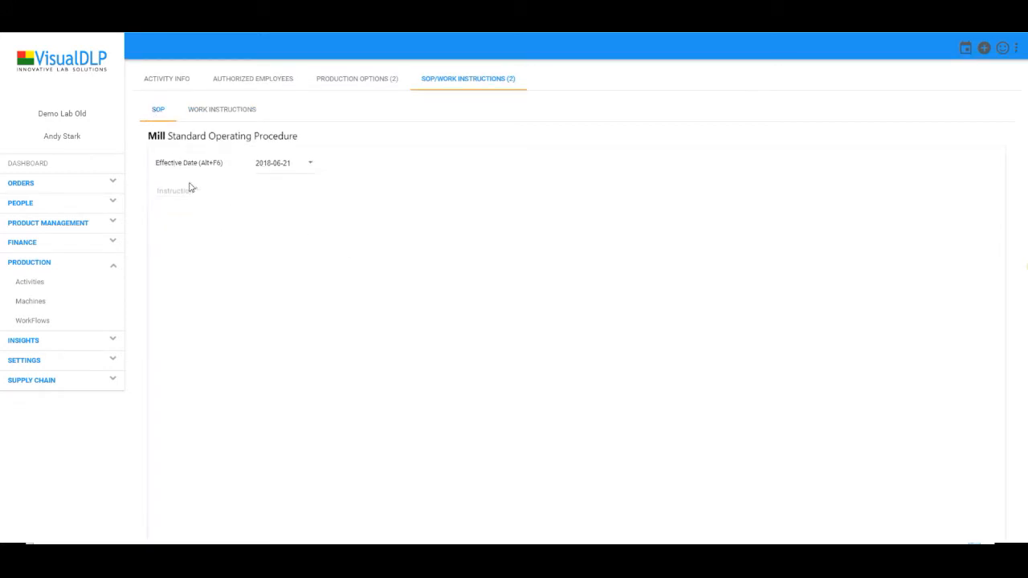
{"action": "left_click", "coordinate": [388, 276]}
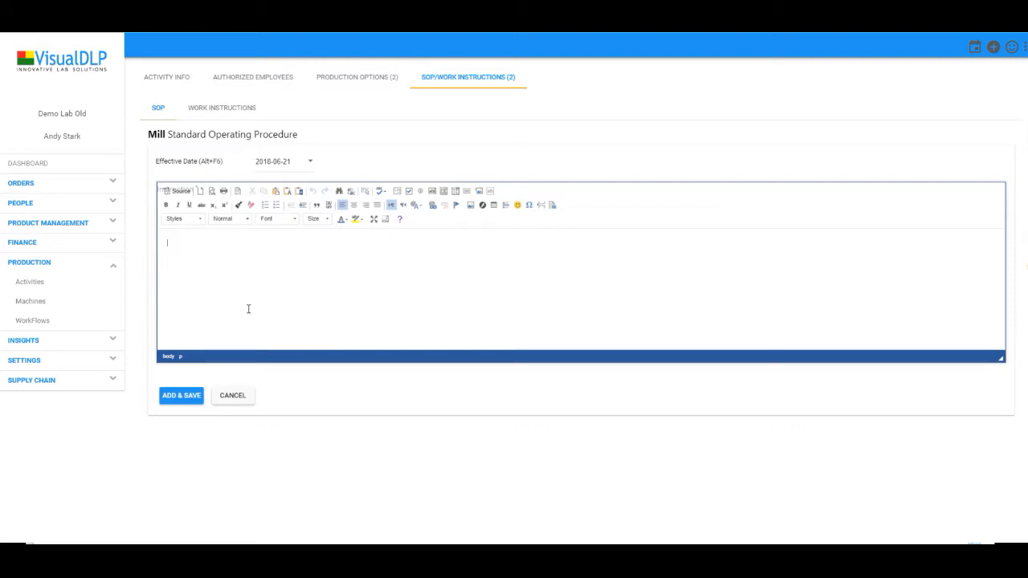
{"action": "left_click", "coordinate": [173, 78]}
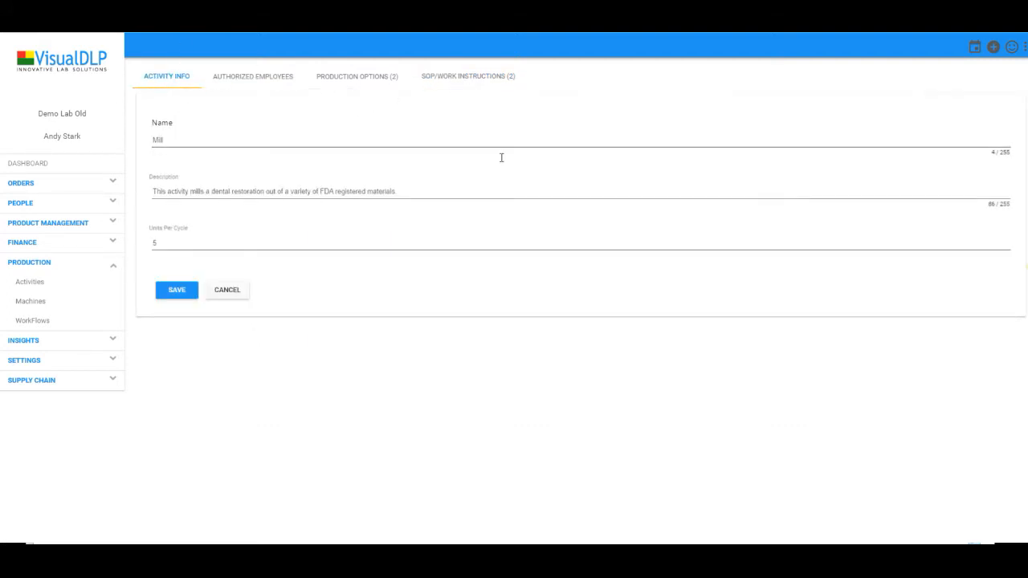
{"action": "left_click", "coordinate": [53, 323]}
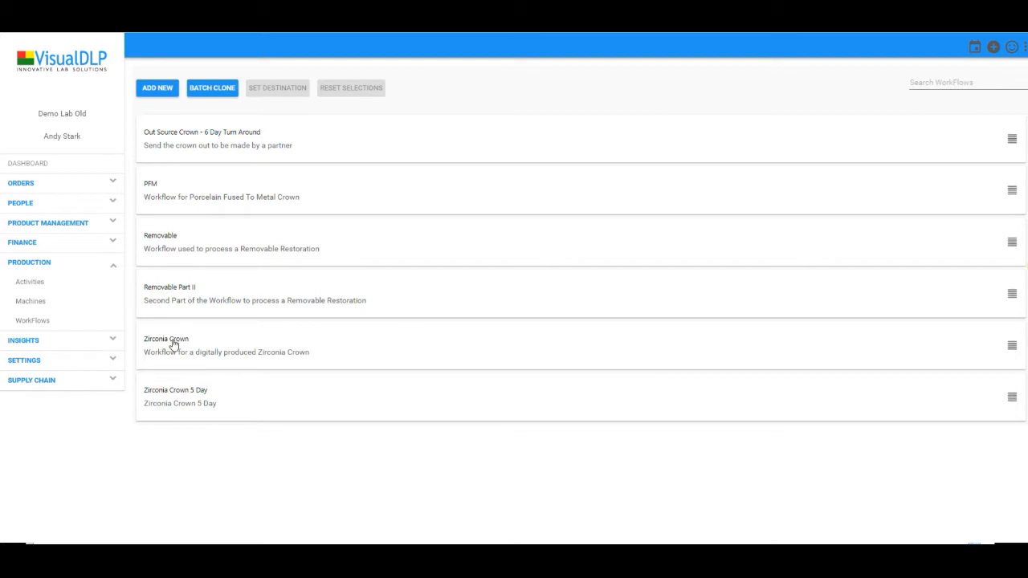
Open the Zirconia Crown workflow and scroll its tiles from Unpack on day 0 to Polish on day 4
{"action": "left_click", "coordinate": [255, 344]}
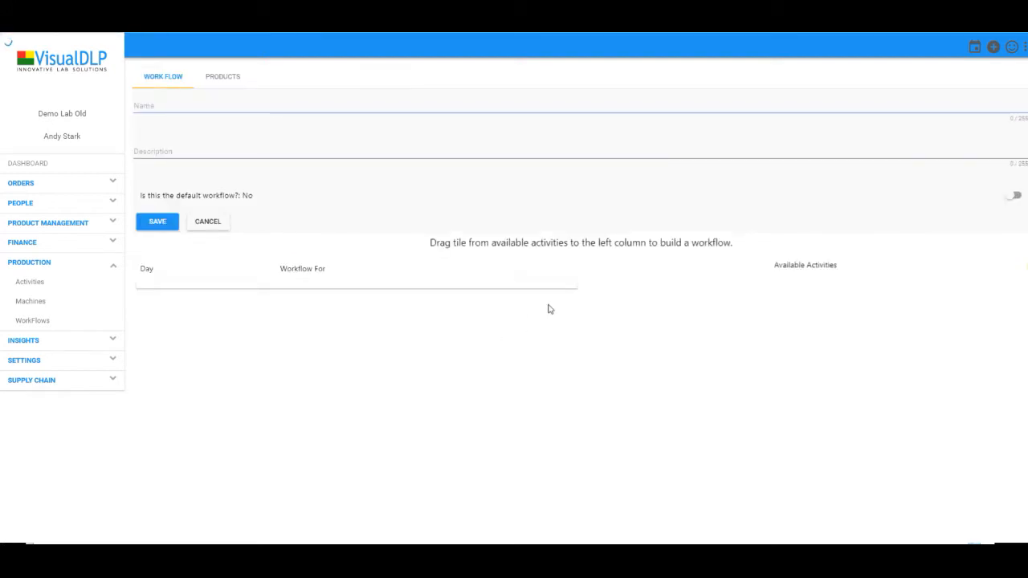
{"action": "scroll", "coordinate": [509, 318], "scroll_direction": "up", "scroll_amount": 1}
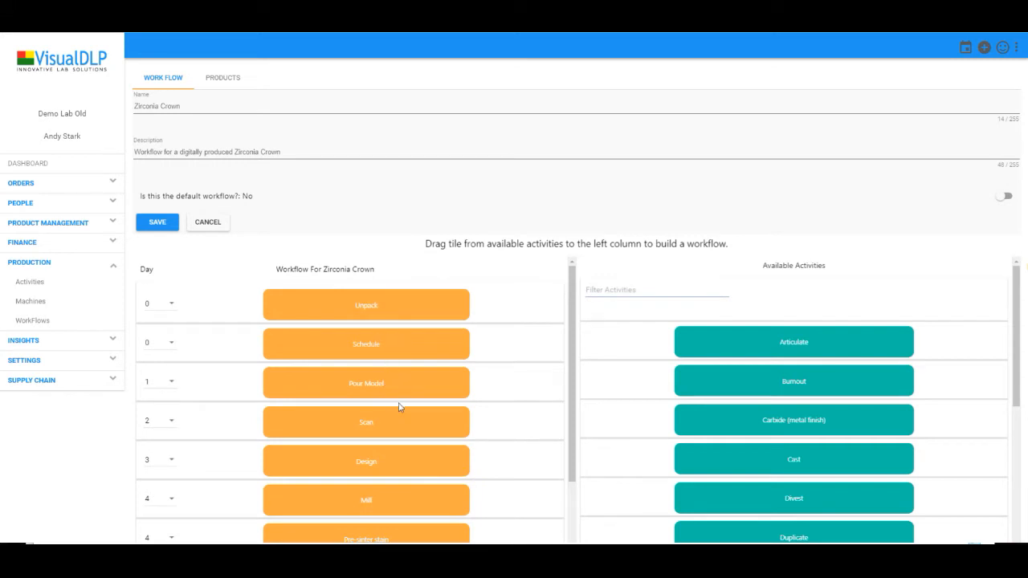
{"action": "scroll", "coordinate": [389, 426], "scroll_direction": "down", "scroll_amount": 3}
{"action": "scroll", "coordinate": [388, 489], "scroll_direction": "down", "scroll_amount": 3}
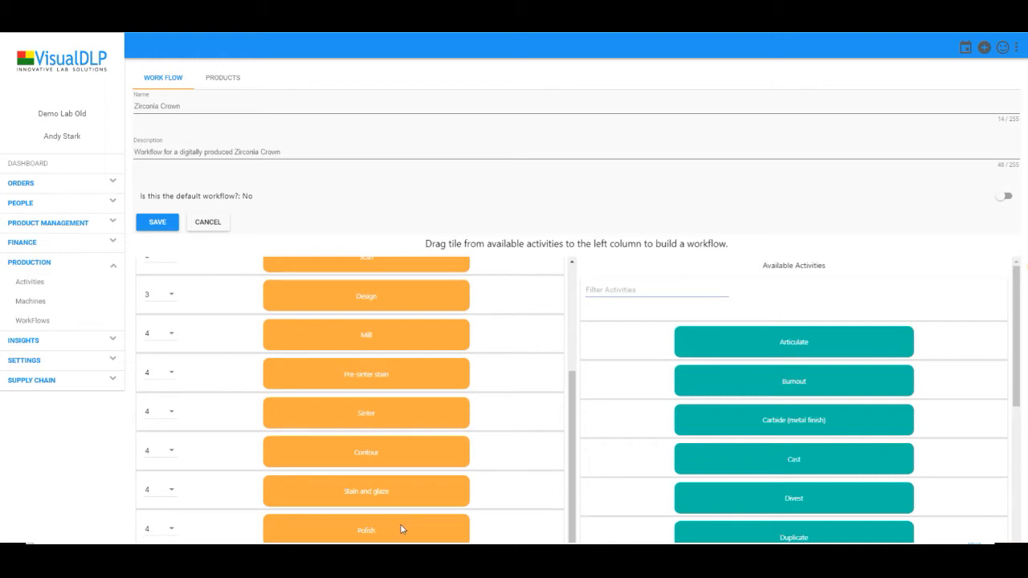
{"action": "scroll", "coordinate": [462, 394], "scroll_direction": "up", "scroll_amount": 6}
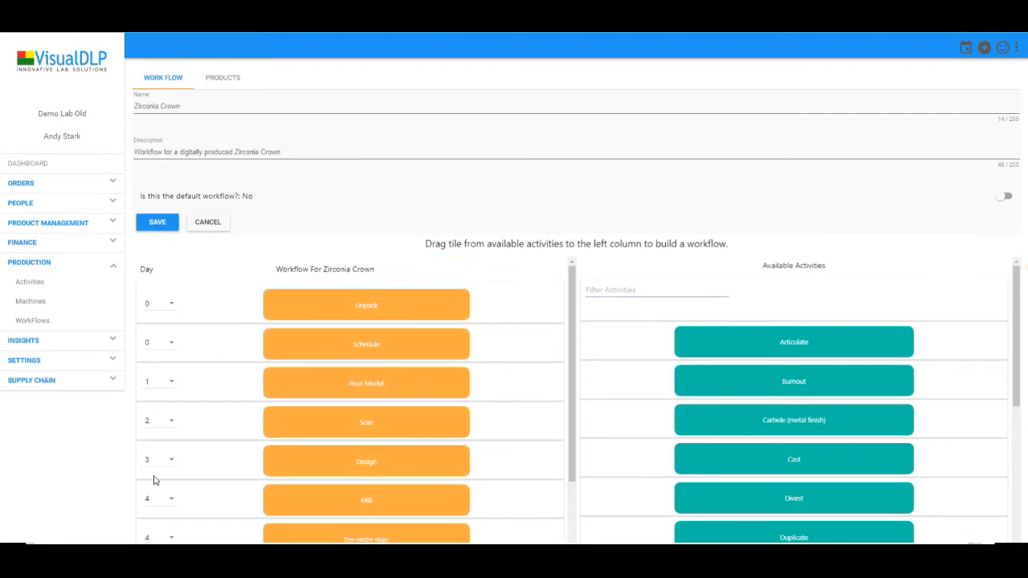
{"action": "scroll", "coordinate": [156, 391], "scroll_direction": "down", "scroll_amount": 4}
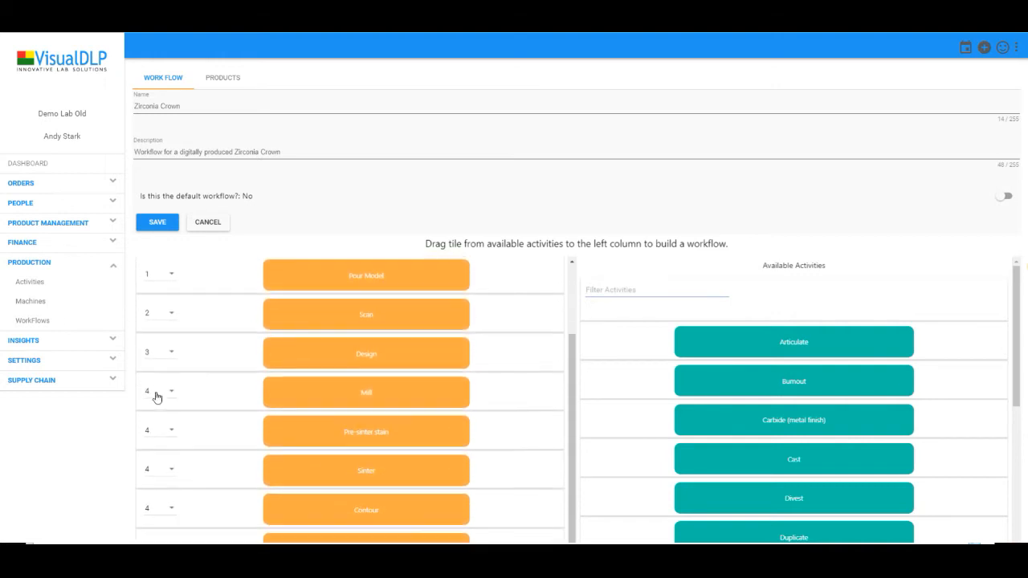
{"action": "scroll", "coordinate": [156, 402], "scroll_direction": "down", "scroll_amount": 2}
{"action": "scroll", "coordinate": [161, 377], "scroll_direction": "up", "scroll_amount": 6}
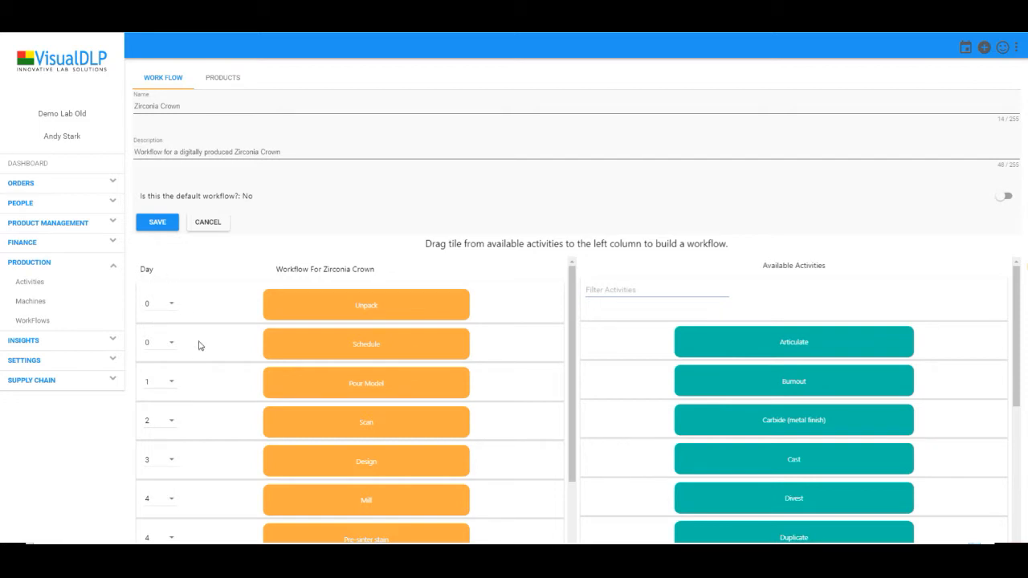
Show the Zirconia Crown workflow's Products tab listing Zirconia Imagine, Zurlux, ZenoStar and Bruxzir
{"action": "left_click", "coordinate": [220, 80]}
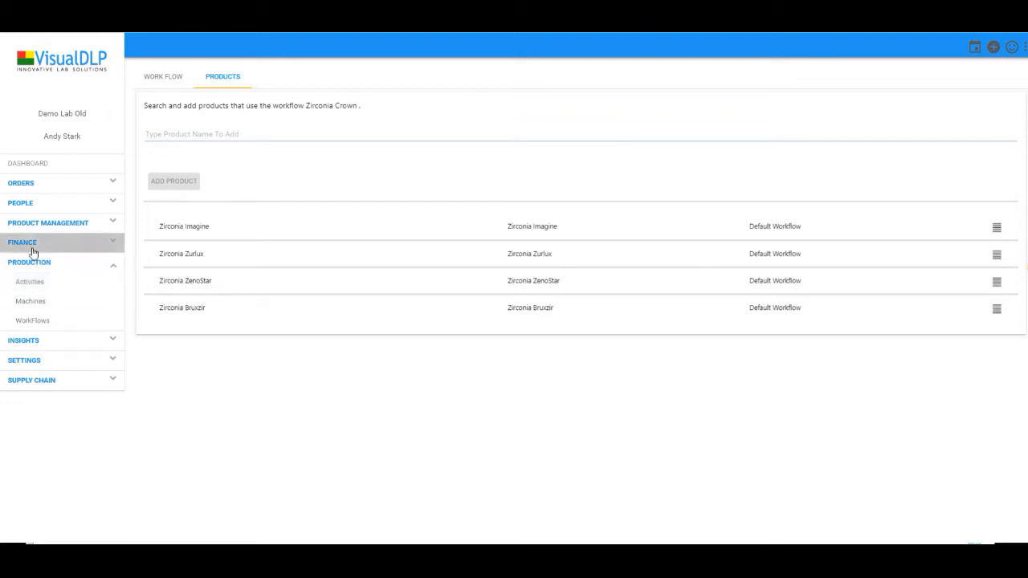
Open the Orders scheduled units calendar and select the QC activity
{"action": "left_click", "coordinate": [22, 184]}
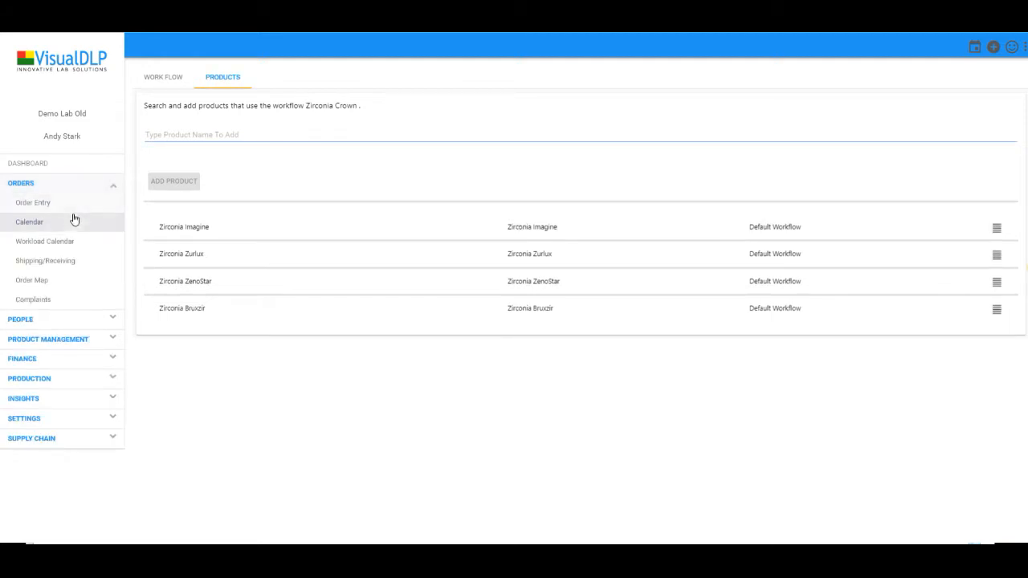
{"action": "left_click", "coordinate": [46, 225]}
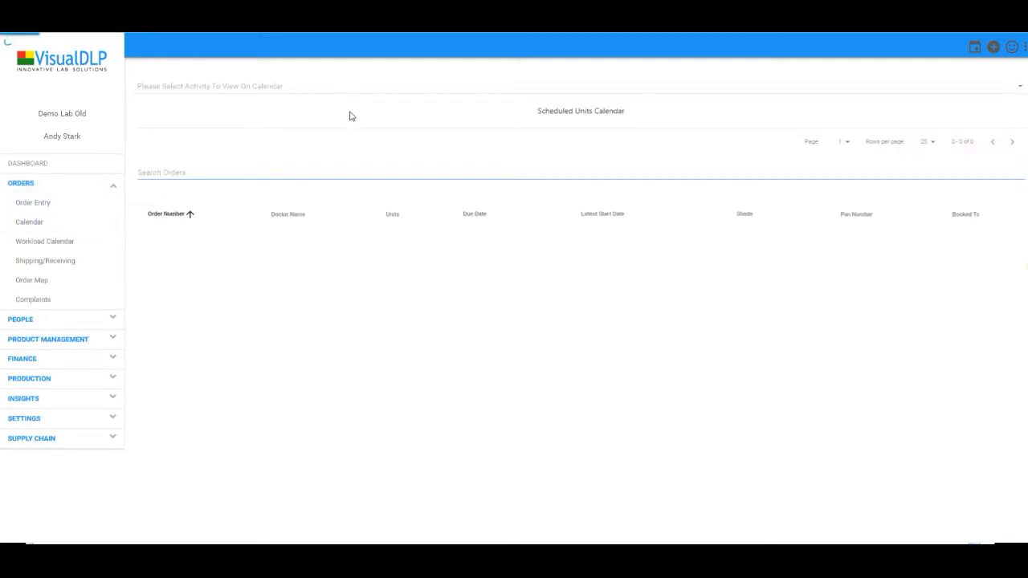
{"action": "left_click", "coordinate": [230, 94]}
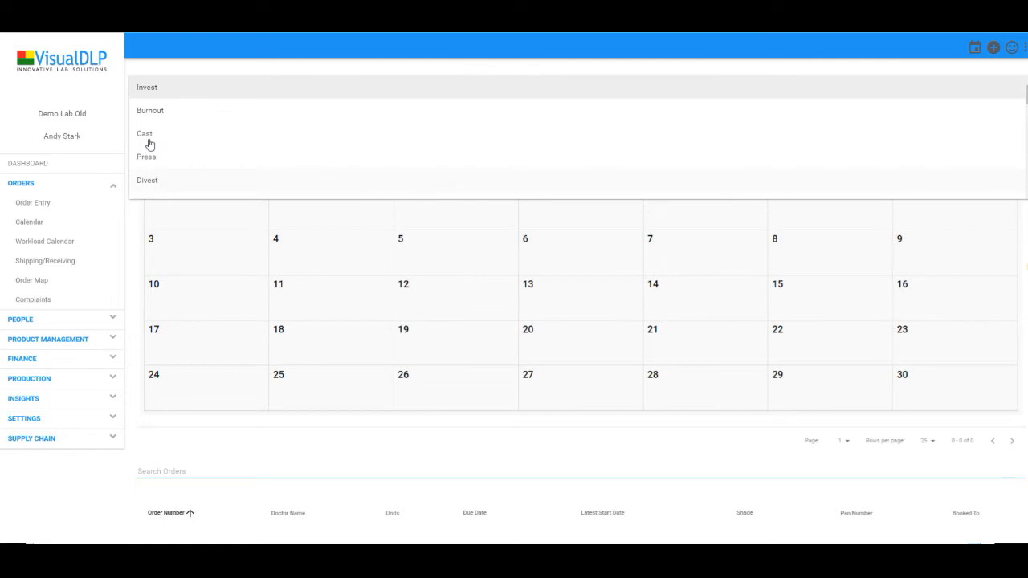
{"action": "scroll", "coordinate": [164, 138], "scroll_direction": "down", "scroll_amount": 3}
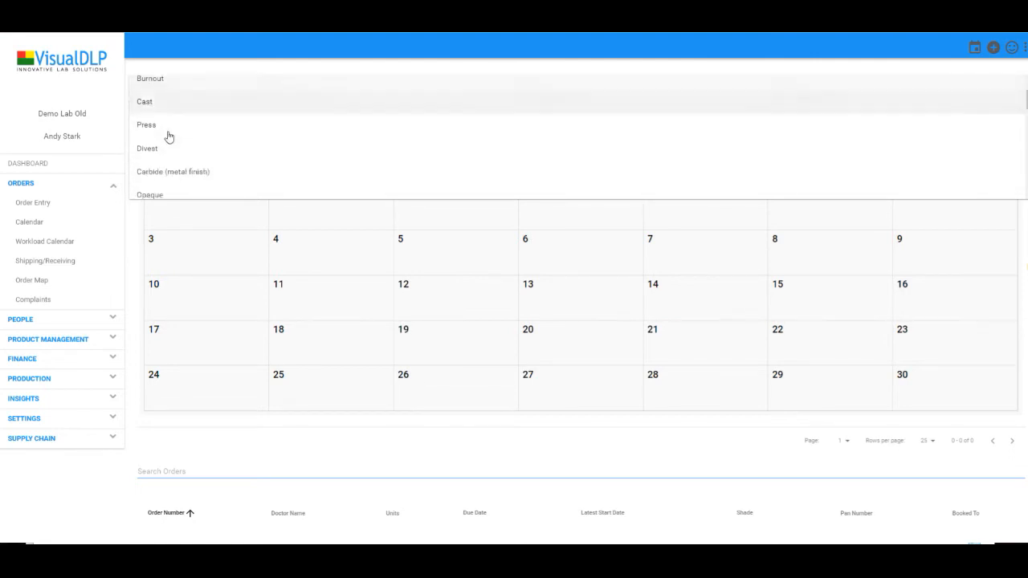
{"action": "left_click", "coordinate": [165, 179]}
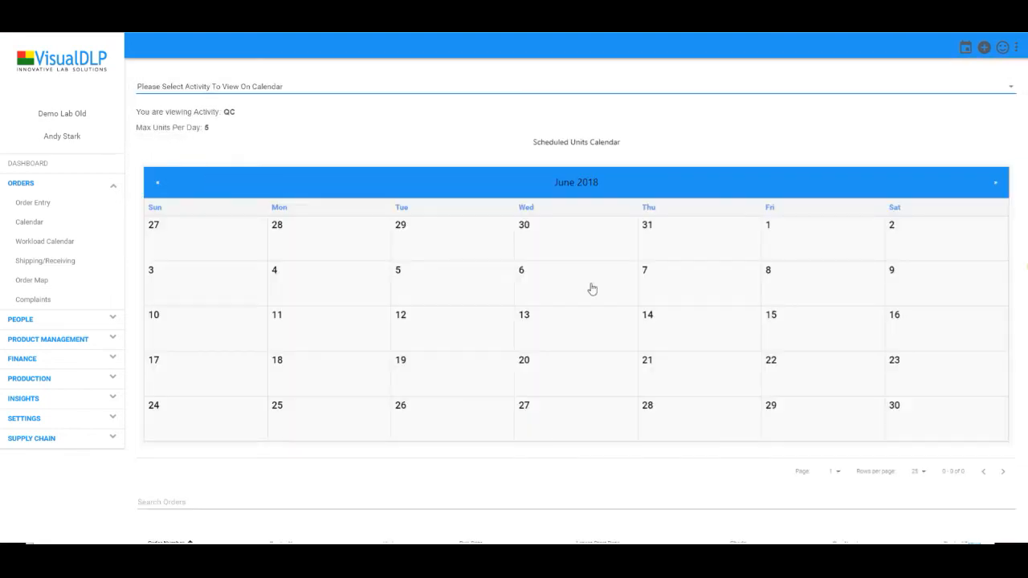
Page the QC calendar back to April 2018 and review its scheduled units
{"action": "scroll", "coordinate": [546, 355], "scroll_direction": "down", "scroll_amount": 1}
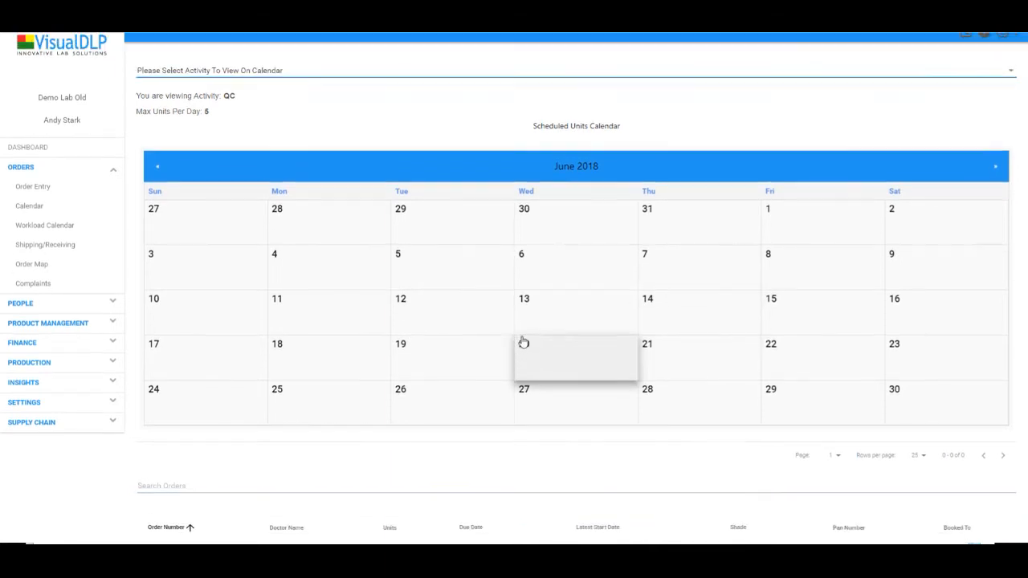
{"action": "scroll", "coordinate": [232, 255], "scroll_direction": "up", "scroll_amount": 1}
{"action": "scroll", "coordinate": [615, 333], "scroll_direction": "down", "scroll_amount": 1}
{"action": "scroll", "coordinate": [615, 326], "scroll_direction": "up", "scroll_amount": 1}
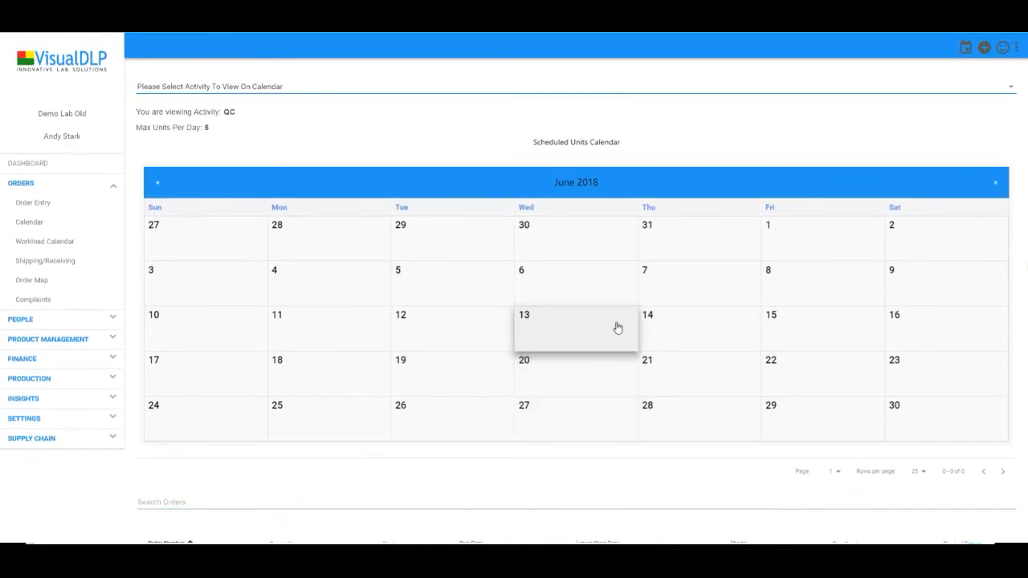
{"action": "left_click", "coordinate": [158, 184]}
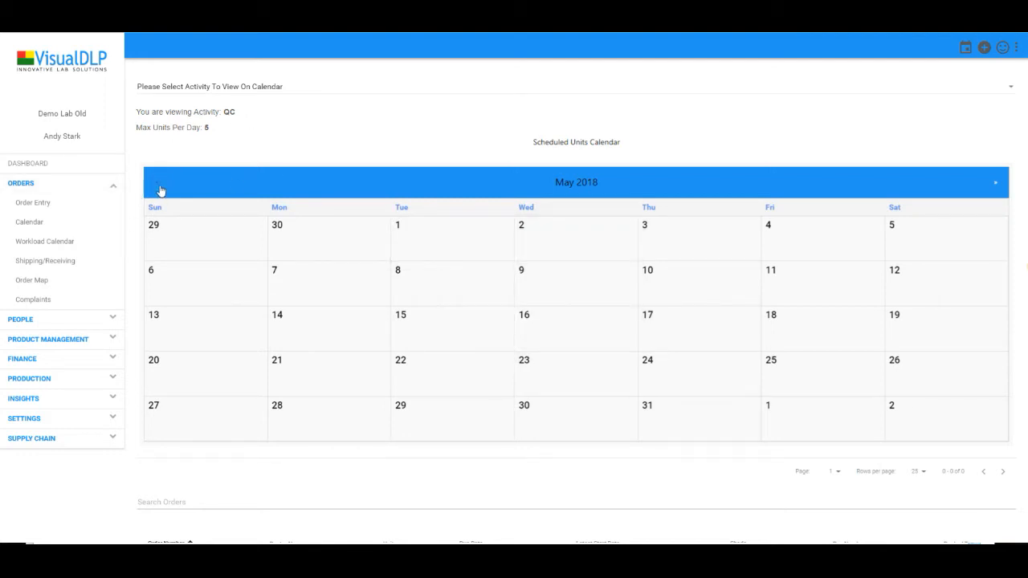
{"action": "left_click", "coordinate": [159, 186]}
{"action": "scroll", "coordinate": [567, 346], "scroll_direction": "down", "scroll_amount": 1}
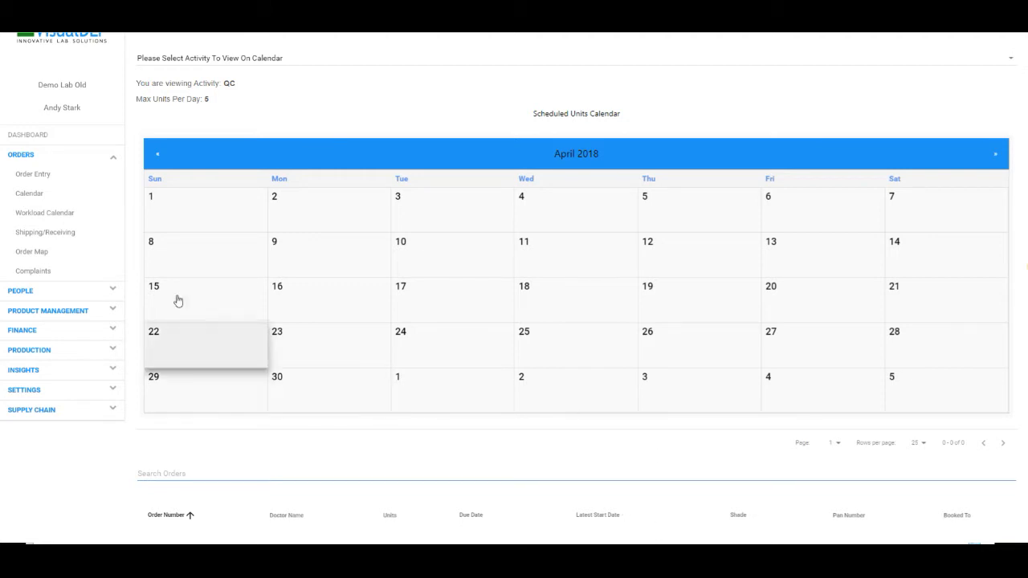
{"action": "scroll", "coordinate": [195, 363], "scroll_direction": "up", "scroll_amount": 1}
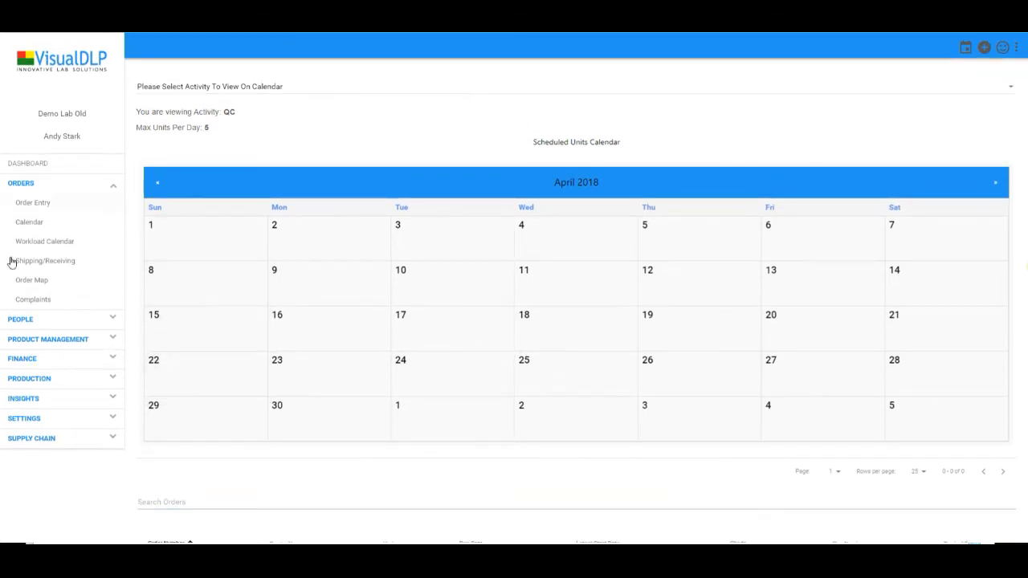
{"action": "left_click", "coordinate": [38, 381]}
Try Batch Clone and a workflow's actions menu on the WorkFlows list, then go to Order Entry
{"action": "left_click", "coordinate": [46, 320]}
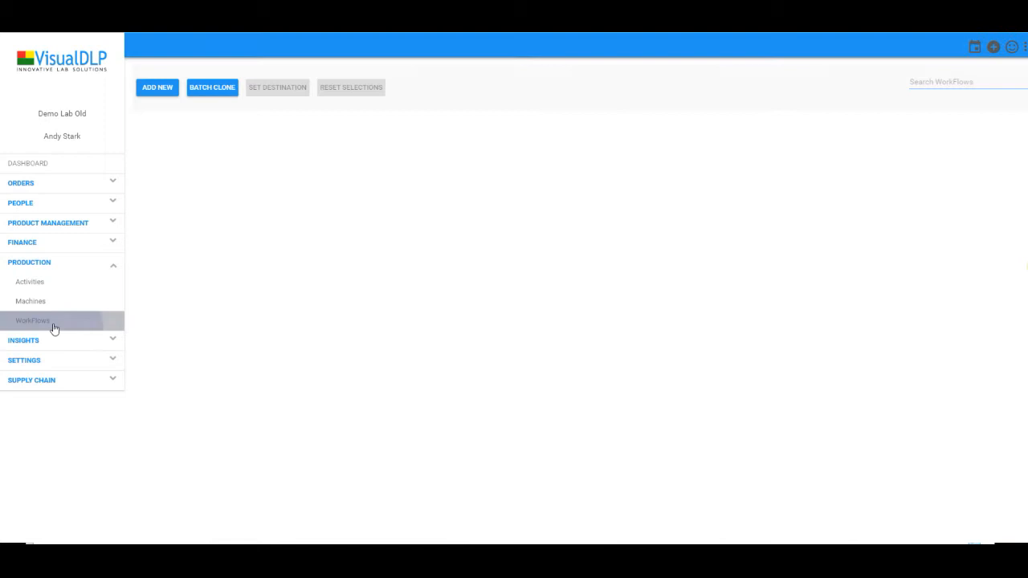
{"action": "left_click", "coordinate": [219, 95]}
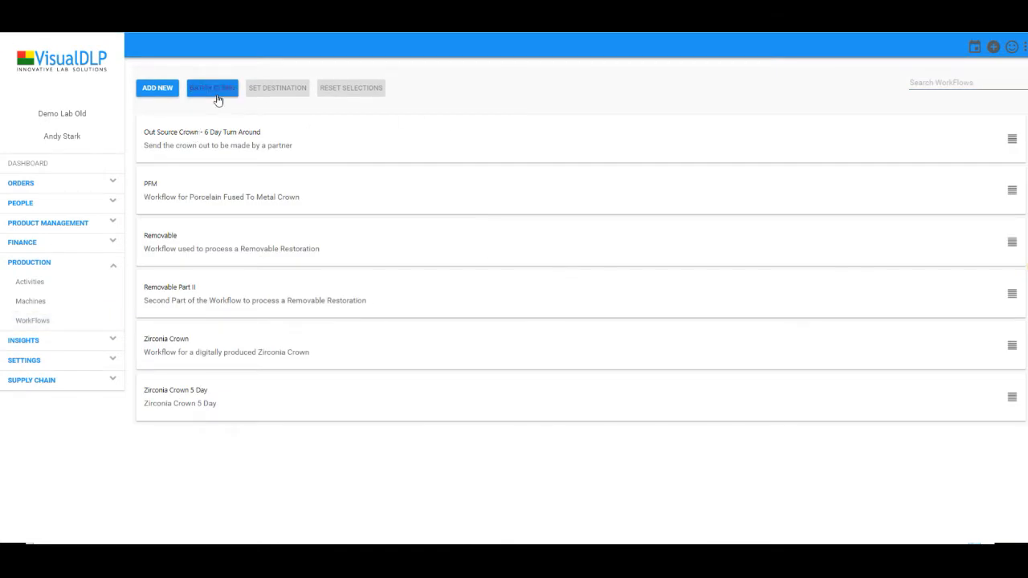
{"action": "left_click", "coordinate": [1014, 142]}
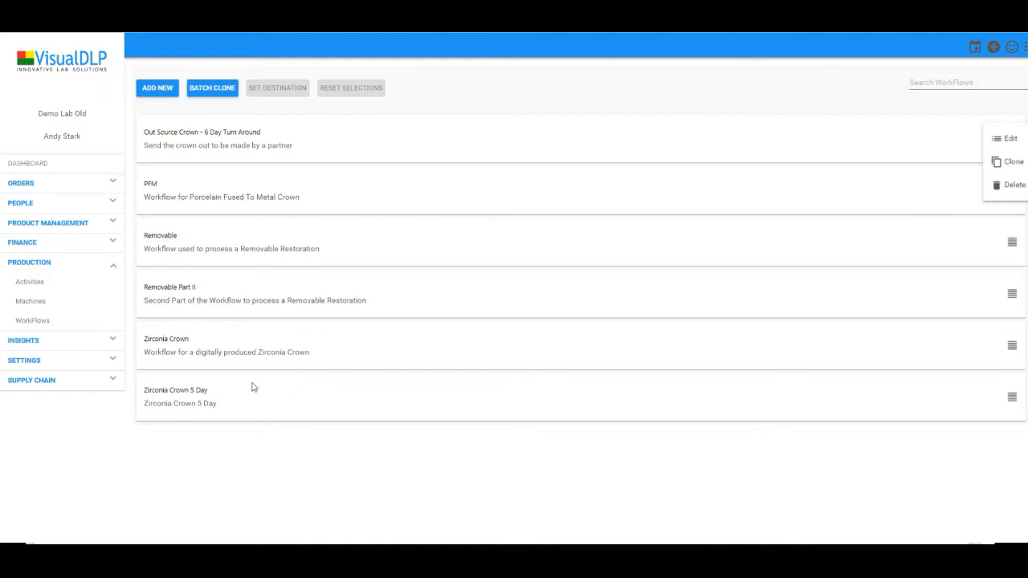
{"action": "left_click", "coordinate": [78, 463]}
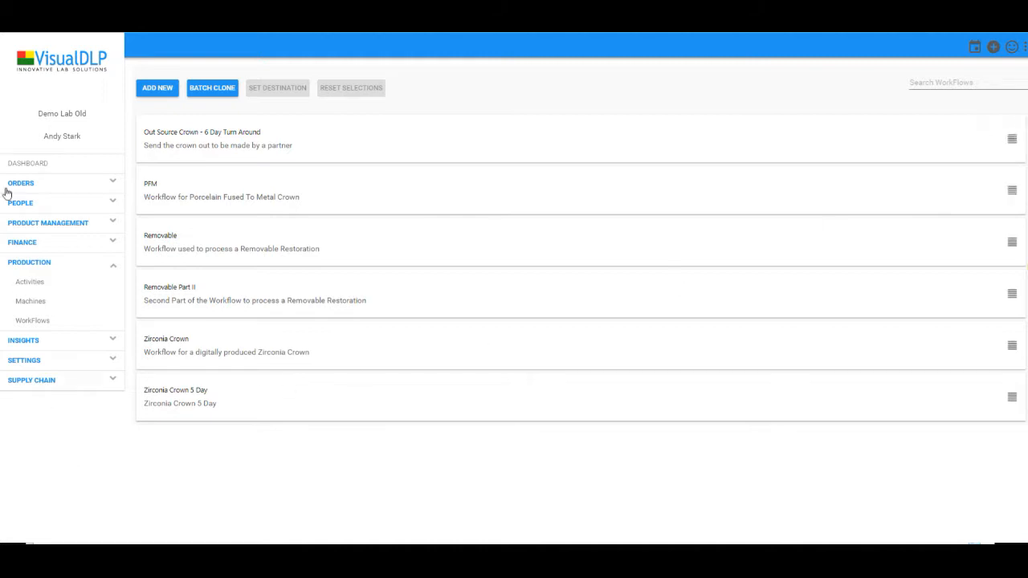
{"action": "left_click", "coordinate": [40, 186]}
{"action": "left_click", "coordinate": [33, 204]}
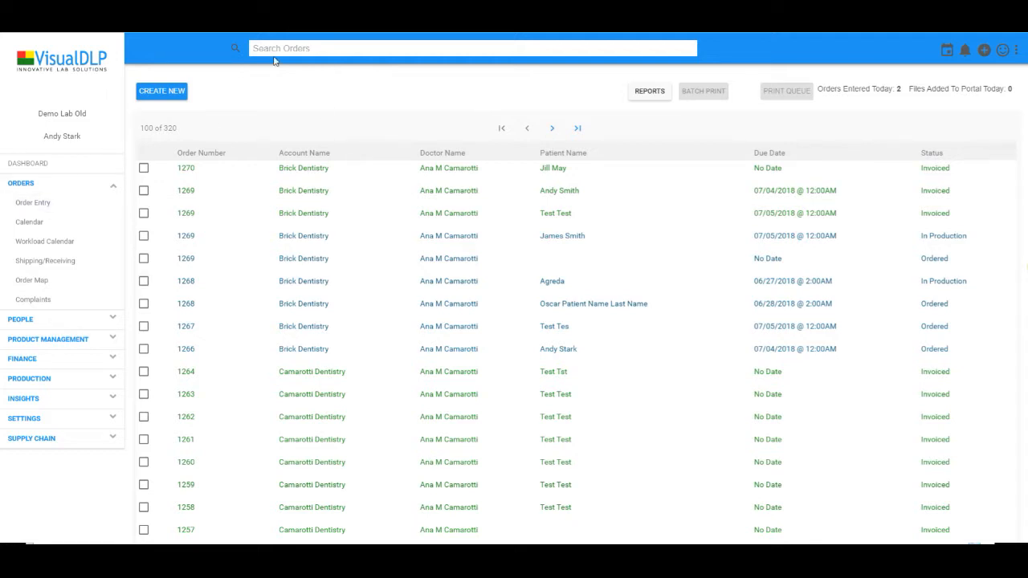
{"action": "scroll", "coordinate": [587, 358], "scroll_direction": "down", "scroll_amount": 4}
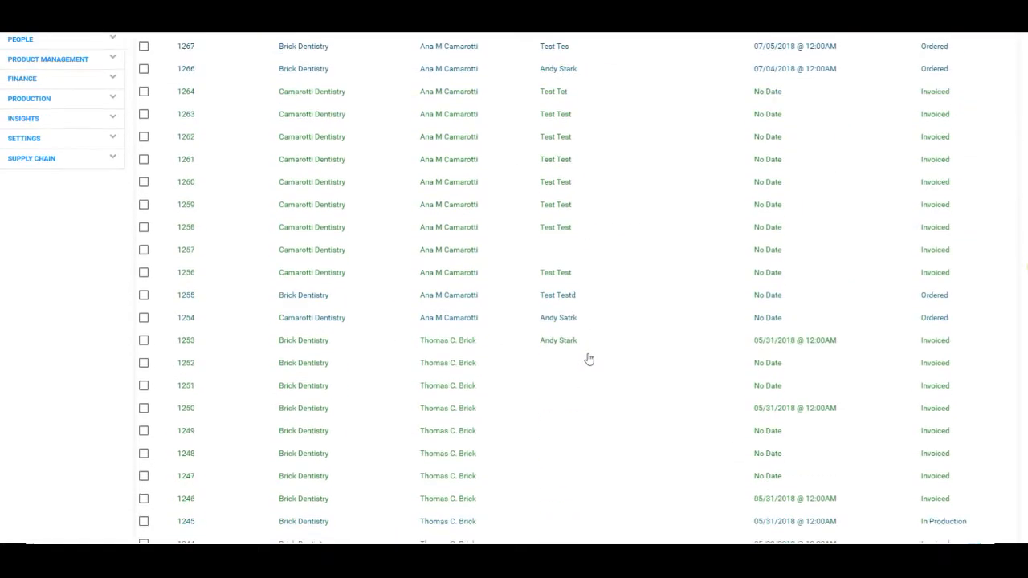
{"action": "scroll", "coordinate": [523, 421], "scroll_direction": "up", "scroll_amount": 4}
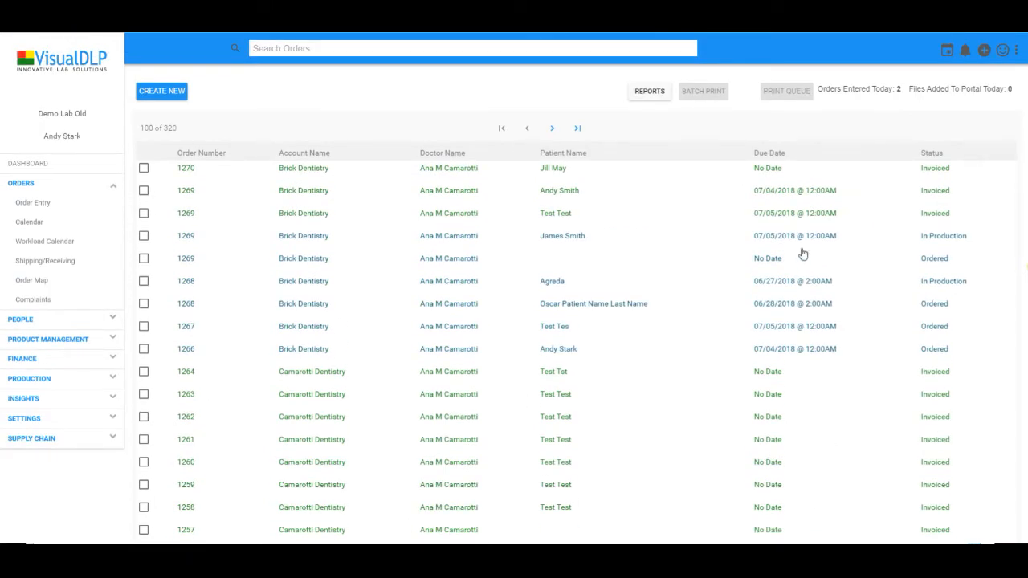
{"action": "left_click", "coordinate": [316, 48]}
{"action": "type", "text": "ana"}
Search orders for 'brick', then narrow with '+' terms for the patient's first name and 'a2'
{"action": "key", "text": "Return"}
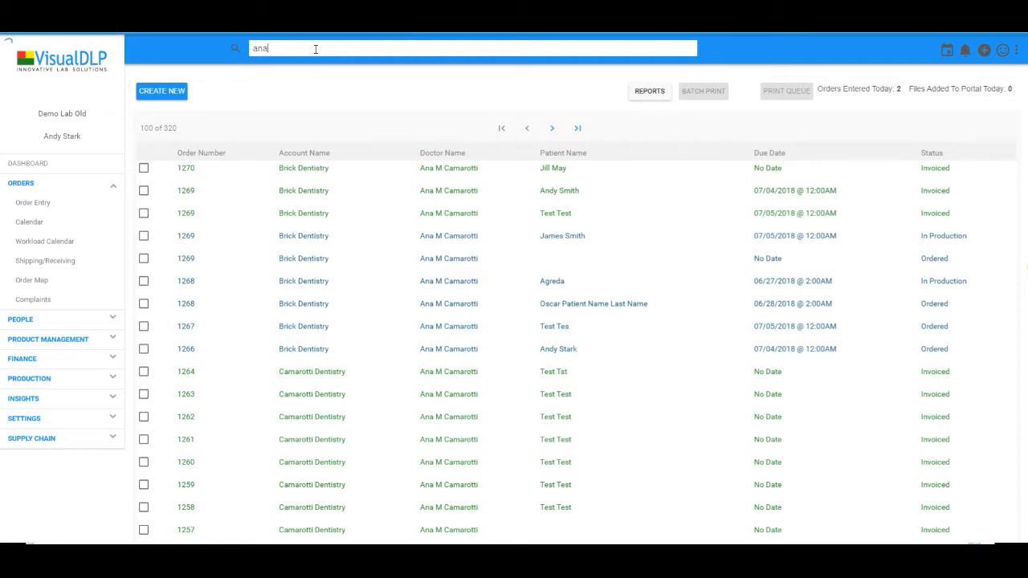
{"action": "key", "text": "ctrl+a"}
{"action": "key", "text": "BackSpace"}
{"action": "type", "text": "brick"}
{"action": "key", "text": "Return"}
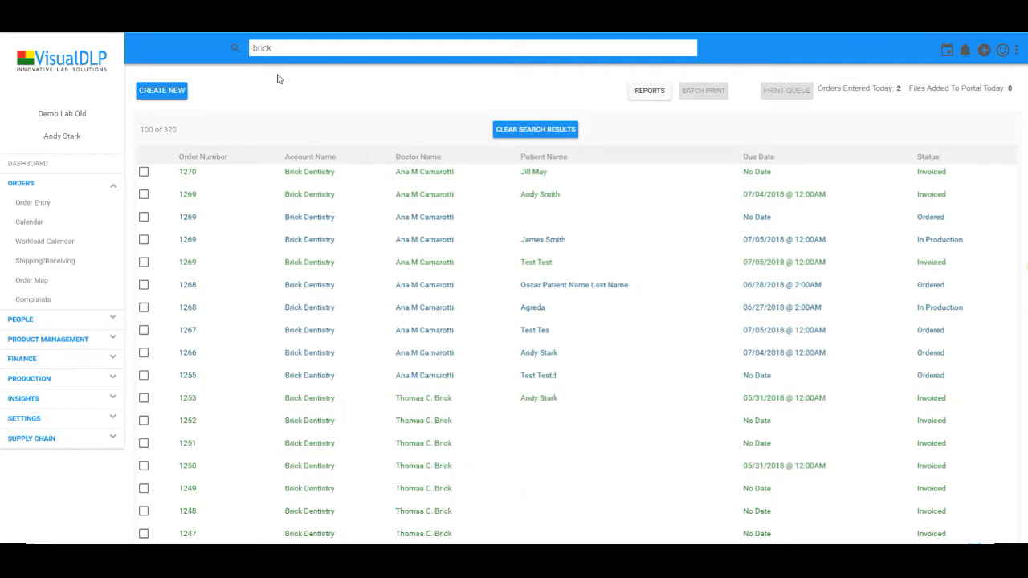
{"action": "type", "text": "+andy"}
{"action": "key", "text": "Return"}
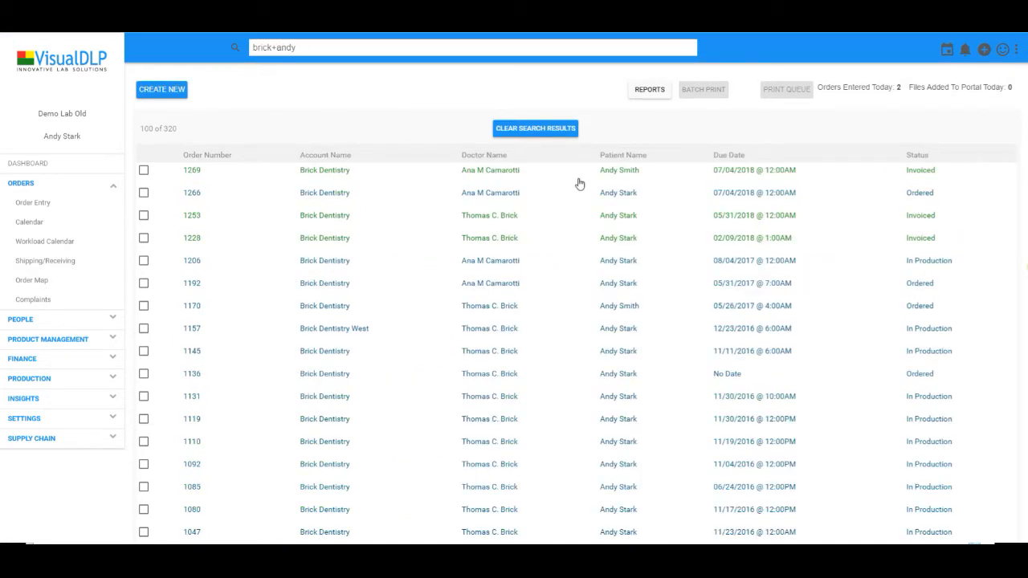
{"action": "type", "text": "+a2"}
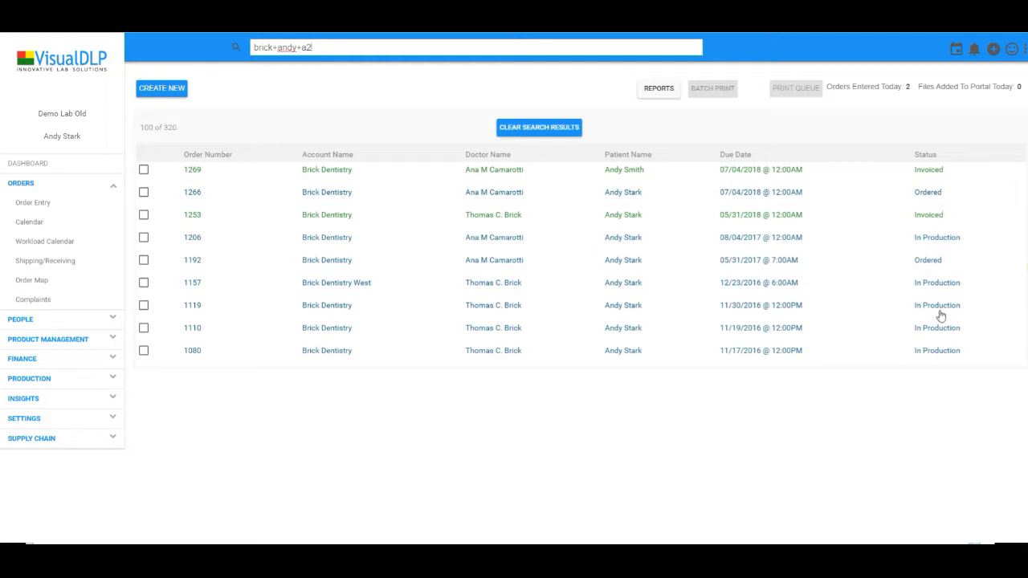
Start a new order for the Brick Dentistry doctor and enter the patient's first and last name
{"action": "left_click", "coordinate": [184, 94]}
{"action": "type", "text": "ana"}
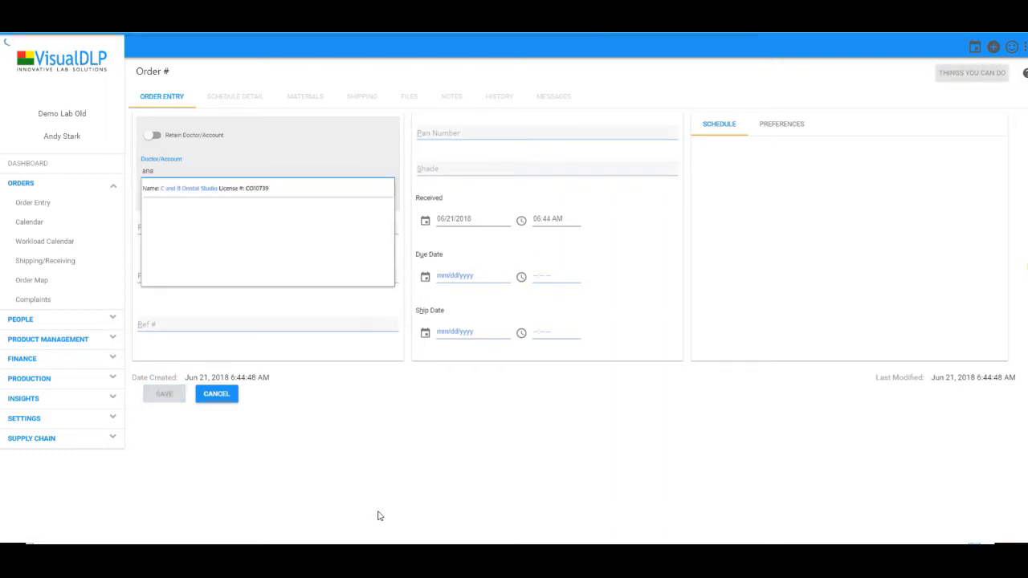
{"action": "key", "text": "Down"}
{"action": "key", "text": "Return"}
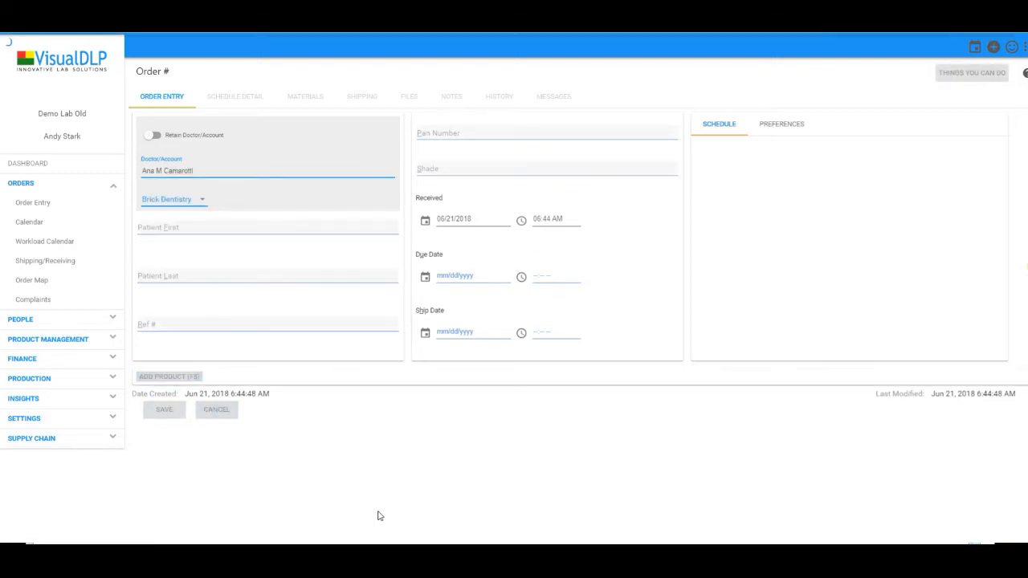
{"action": "key", "text": "Tab"}
{"action": "key", "text": "Tab"}
Fill in Ref # 12341, pan A123, shade A2 and the 07/07/2018 due date
{"action": "type", "text": "12341"}
{"action": "key", "text": "Tab"}
{"action": "type", "text": "A123"}
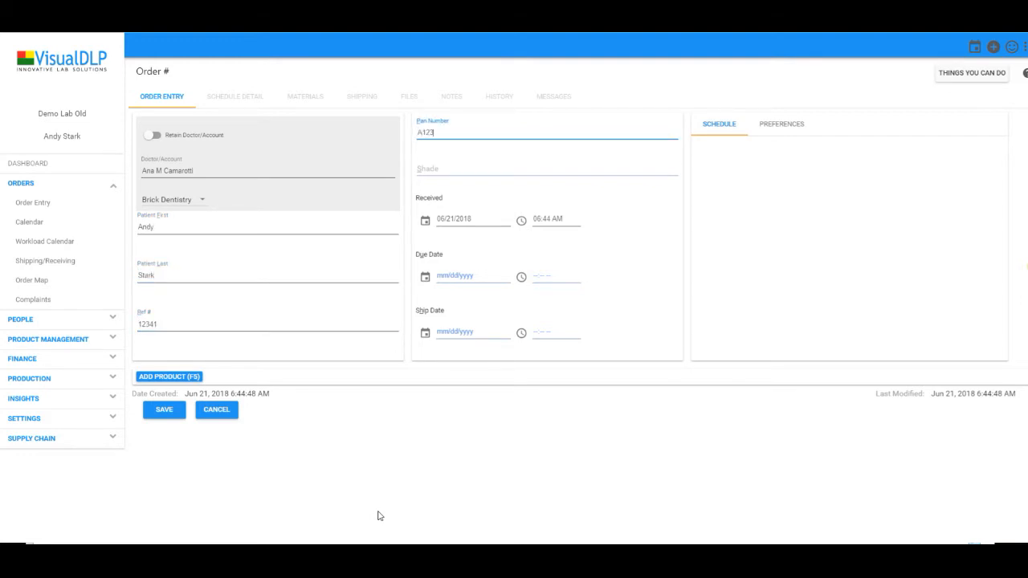
{"action": "key", "text": "Tab"}
{"action": "type", "text": "A2"}
{"action": "key", "text": "Tab"}
{"action": "type", "text": "1"}
{"action": "type", "text": "1"}
{"action": "type", "text": "2018"}
{"action": "key", "text": "Tab"}
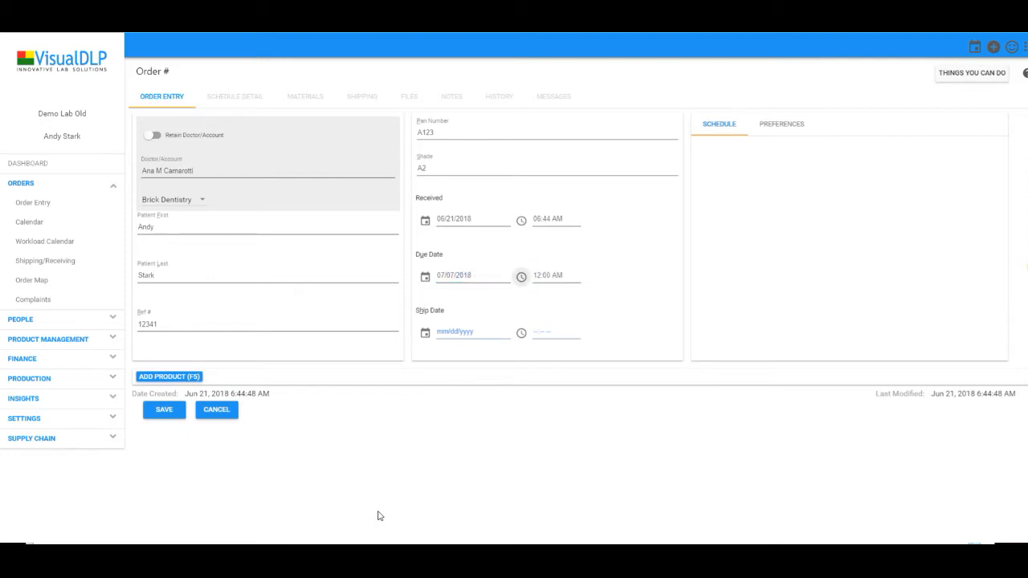
Add one Zirconia Imagine unit on tooth 12 and save the order
{"action": "key", "text": "F5"}
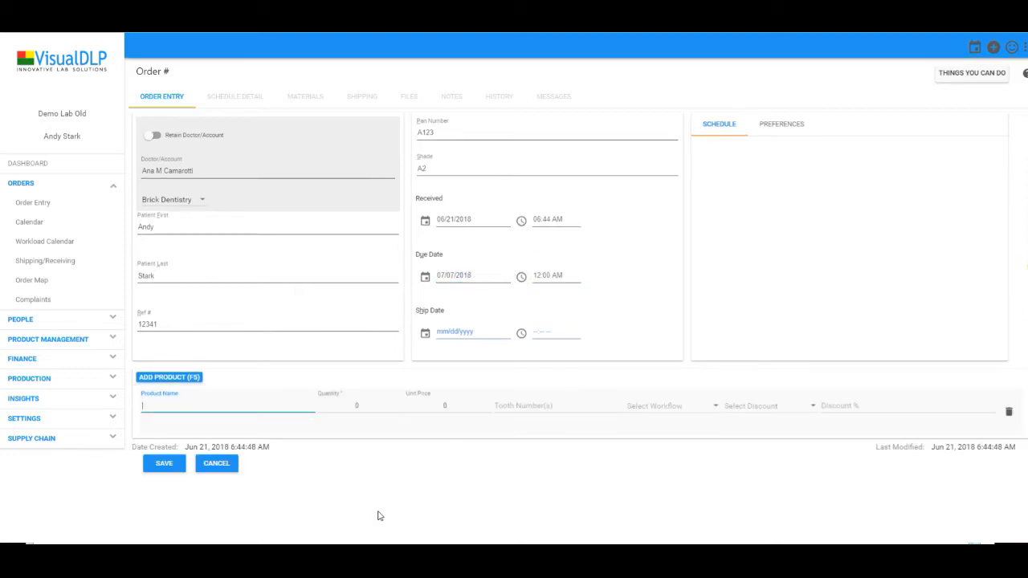
{"action": "type", "text": "zir"}
{"action": "key", "text": "Down"}
{"action": "key", "text": "Down"}
{"action": "key", "text": "Return"}
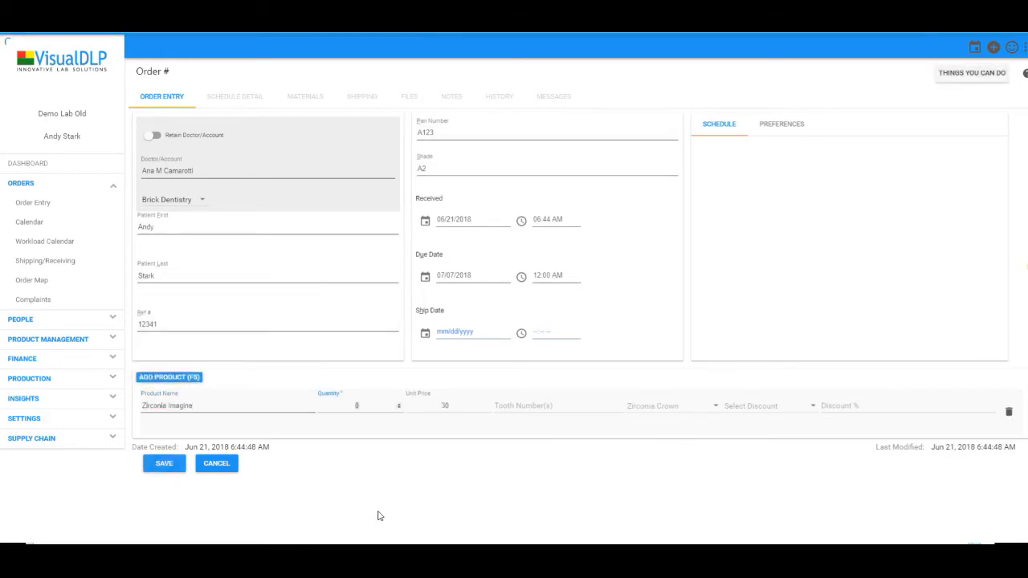
{"action": "key", "text": "Tab"}
{"action": "type", "text": "12"}
{"action": "key", "text": "Tab"}
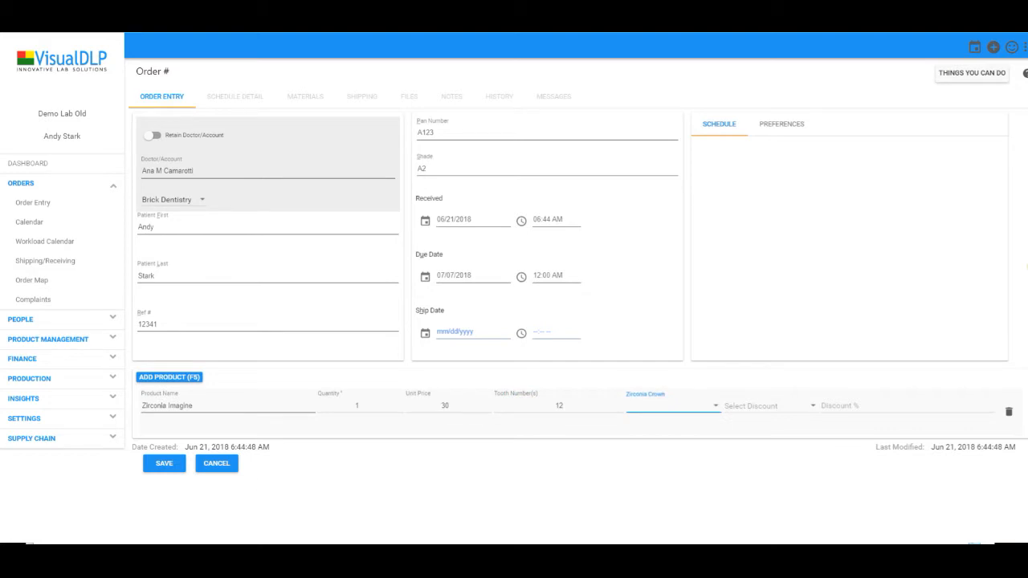
{"action": "left_click", "coordinate": [164, 463]}
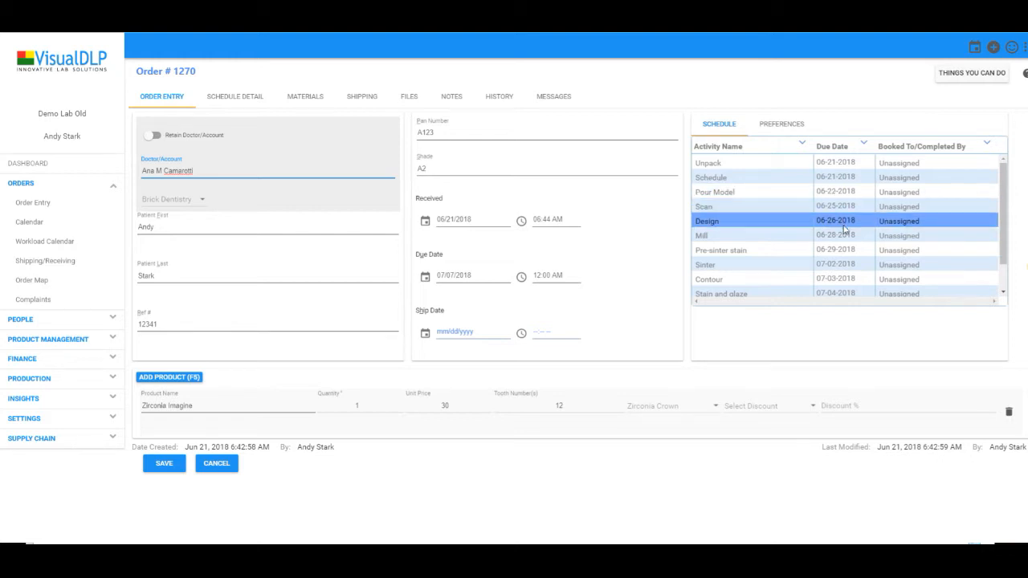
Check order #1270's schedule preferences, then show its Zirconia Crown Schedule Detail with activity dates
{"action": "scroll", "coordinate": [848, 252], "scroll_direction": "down", "scroll_amount": 1}
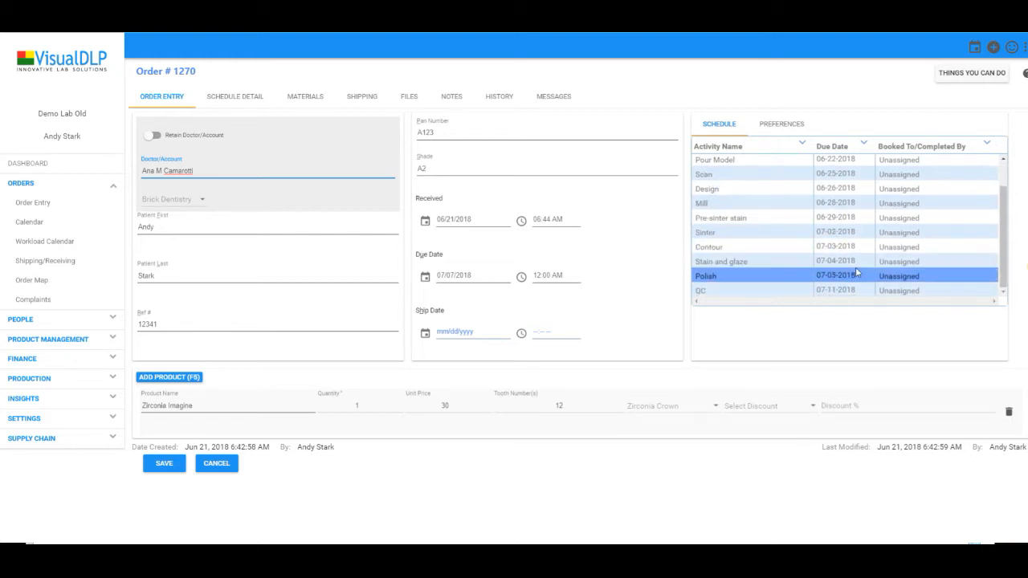
{"action": "scroll", "coordinate": [854, 272], "scroll_direction": "up", "scroll_amount": 1}
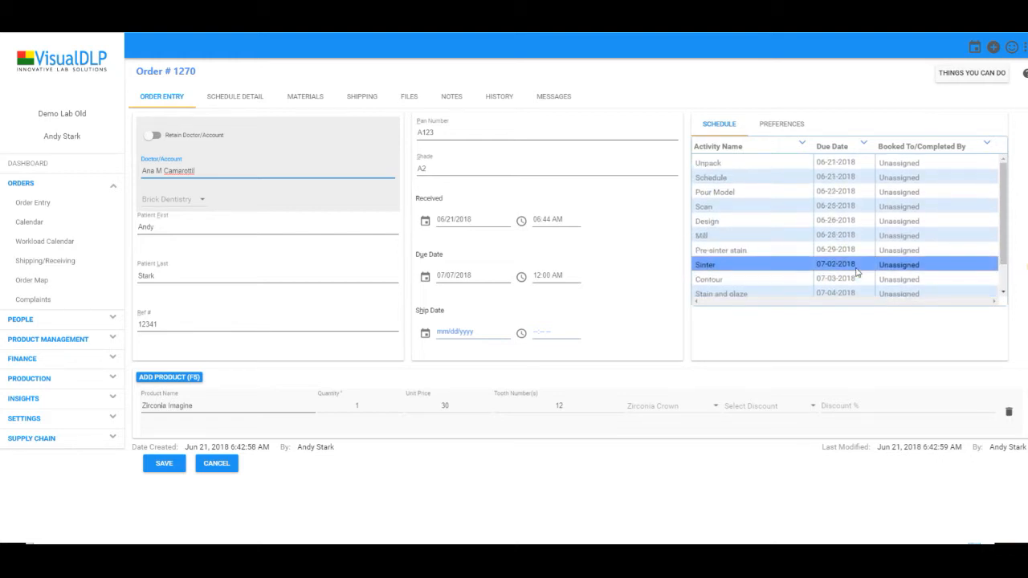
{"action": "left_click", "coordinate": [780, 124]}
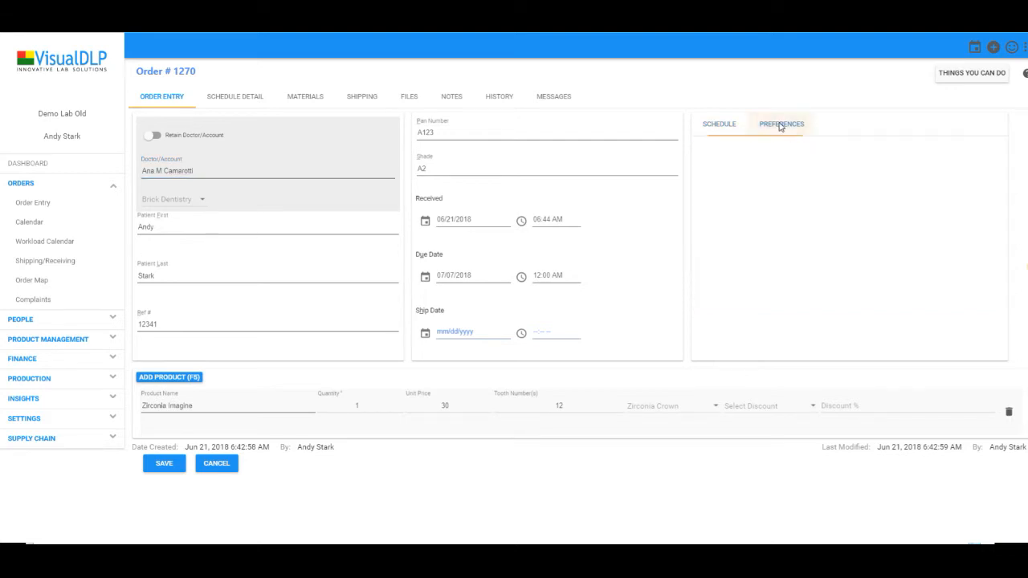
{"action": "left_click", "coordinate": [720, 126]}
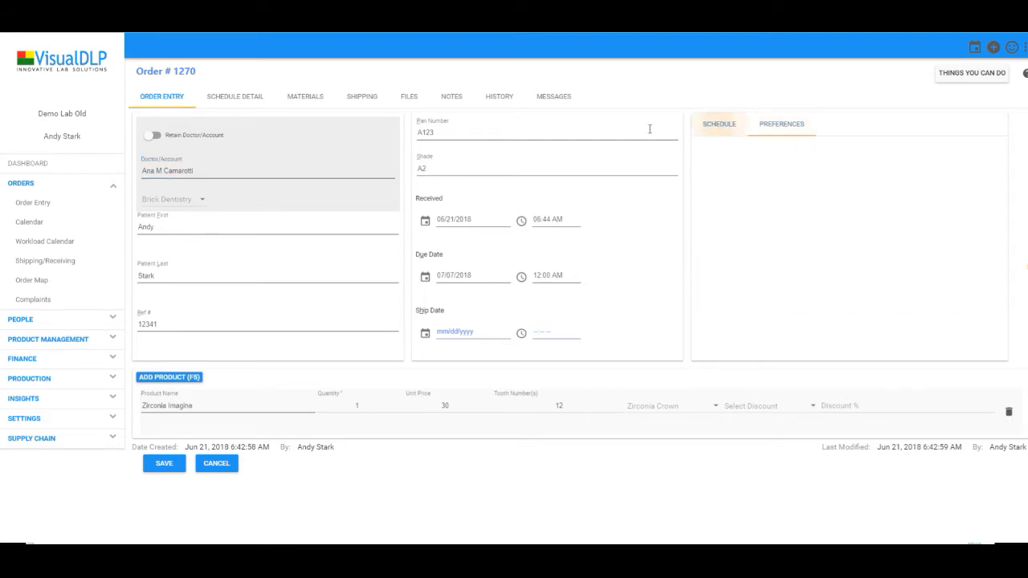
{"action": "left_click", "coordinate": [245, 105]}
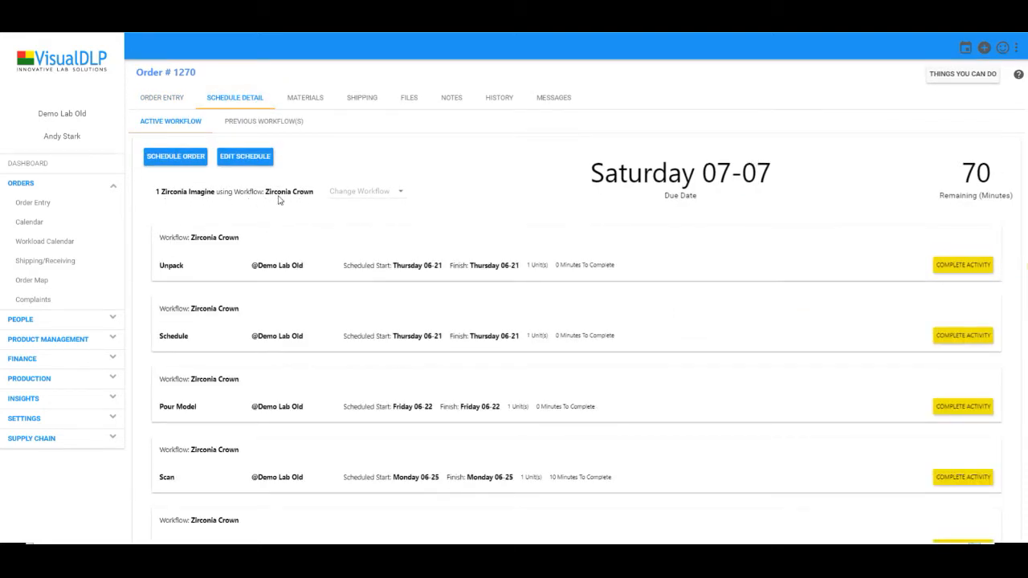
Open and cancel the Edit Schedule dialog, and glance at order #1270's previous workflows
{"action": "left_click", "coordinate": [245, 156]}
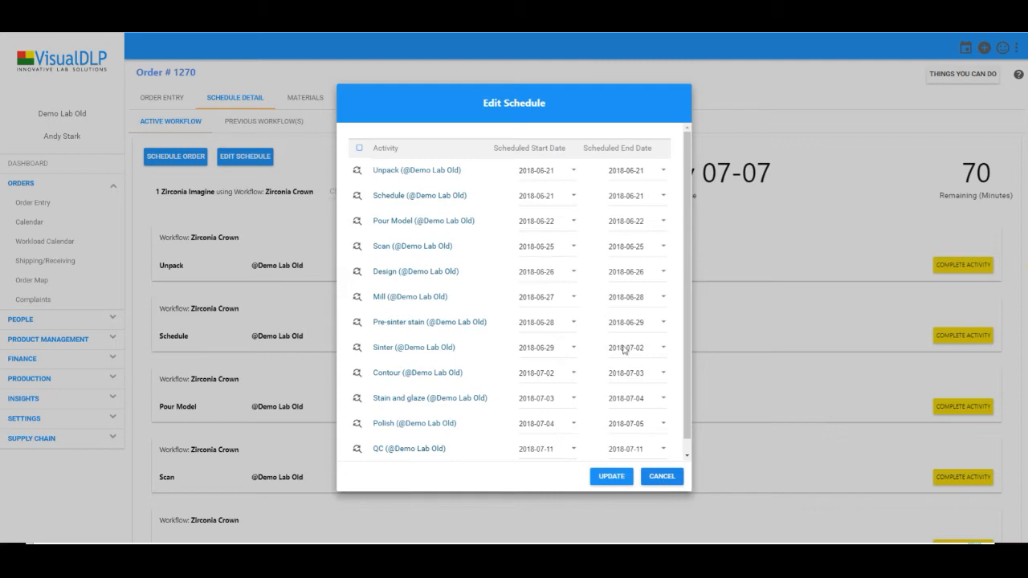
{"action": "left_click", "coordinate": [658, 479]}
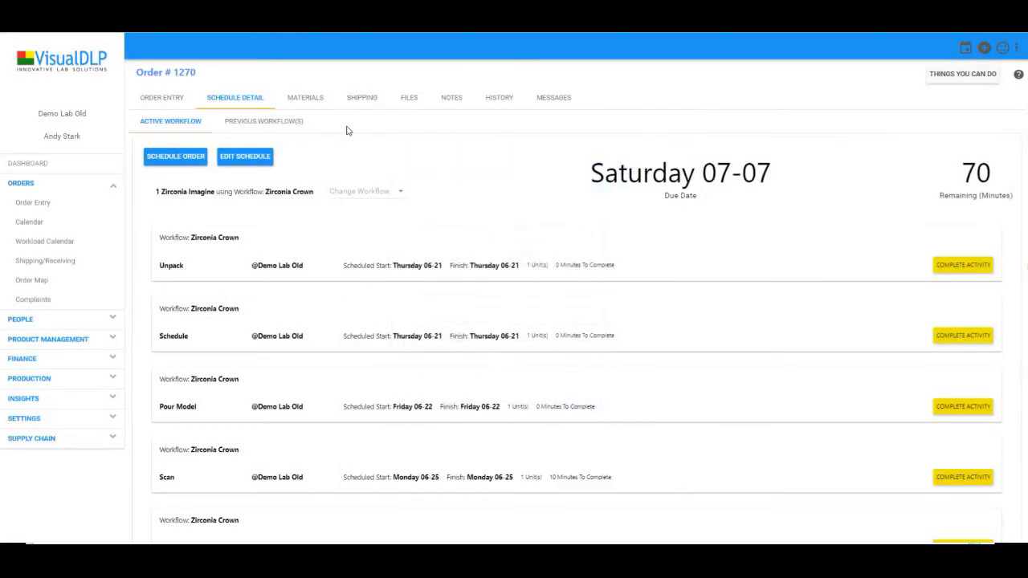
{"action": "left_click", "coordinate": [246, 122]}
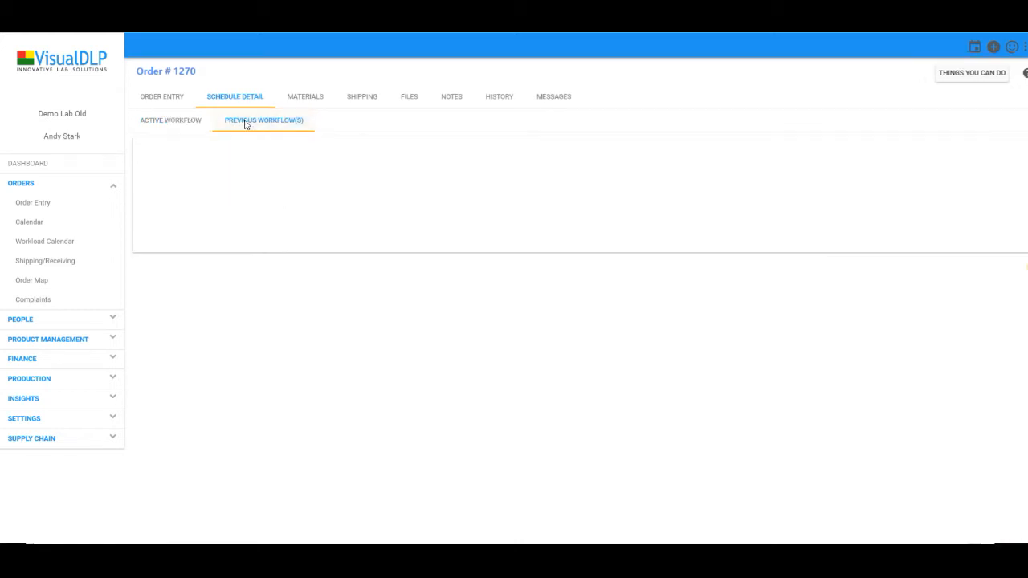
{"action": "left_click", "coordinate": [186, 122]}
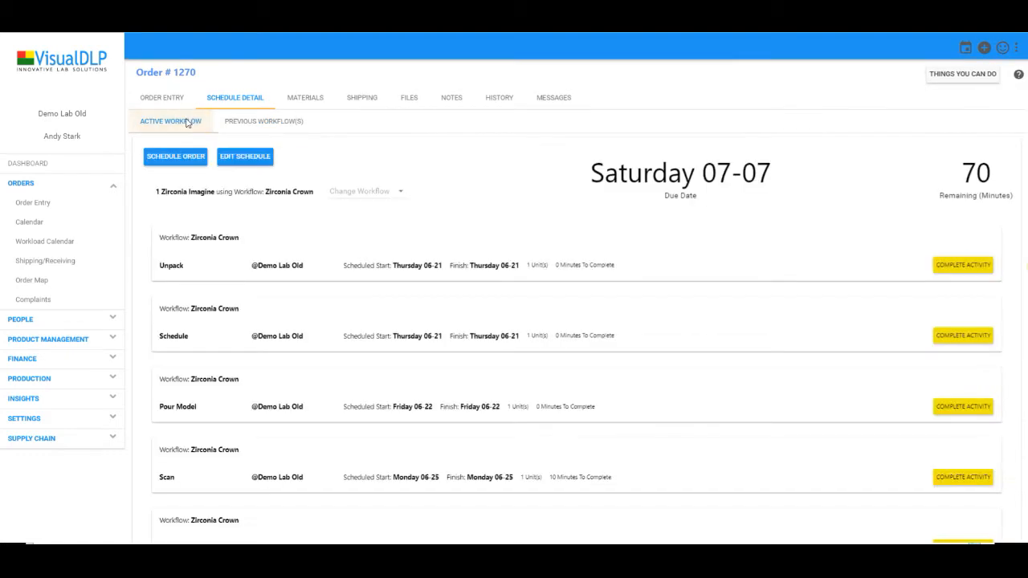
Add three blank lines on the Materials tab, each at quantity 0 and charge 0
{"action": "left_click", "coordinate": [290, 103]}
{"action": "left_click", "coordinate": [223, 129]}
{"action": "left_click", "coordinate": [224, 129]}
{"action": "left_click", "coordinate": [223, 128]}
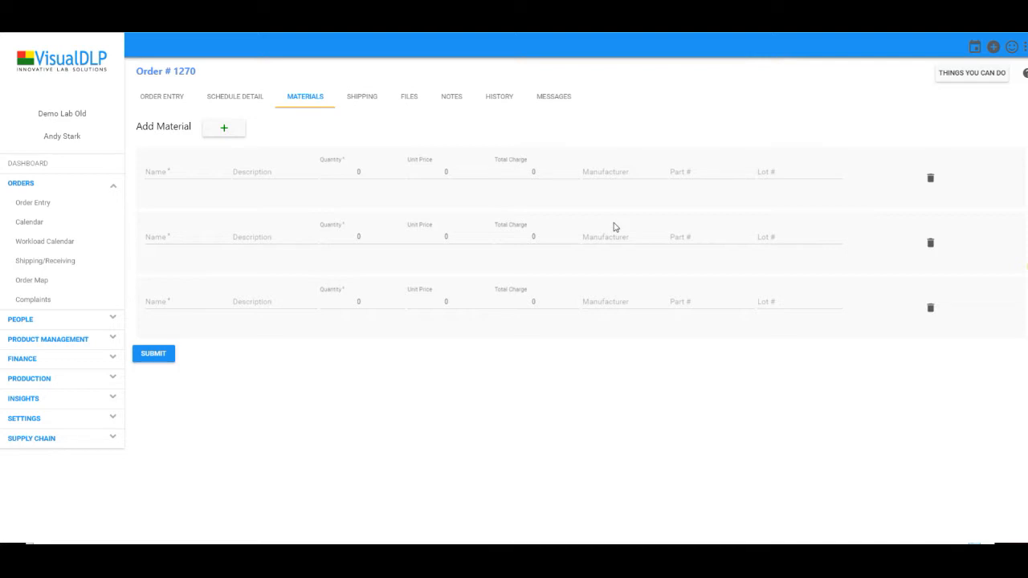
Look over order #1270's shipping methods and tracking, then view its empty Files tab
{"action": "left_click", "coordinate": [365, 95]}
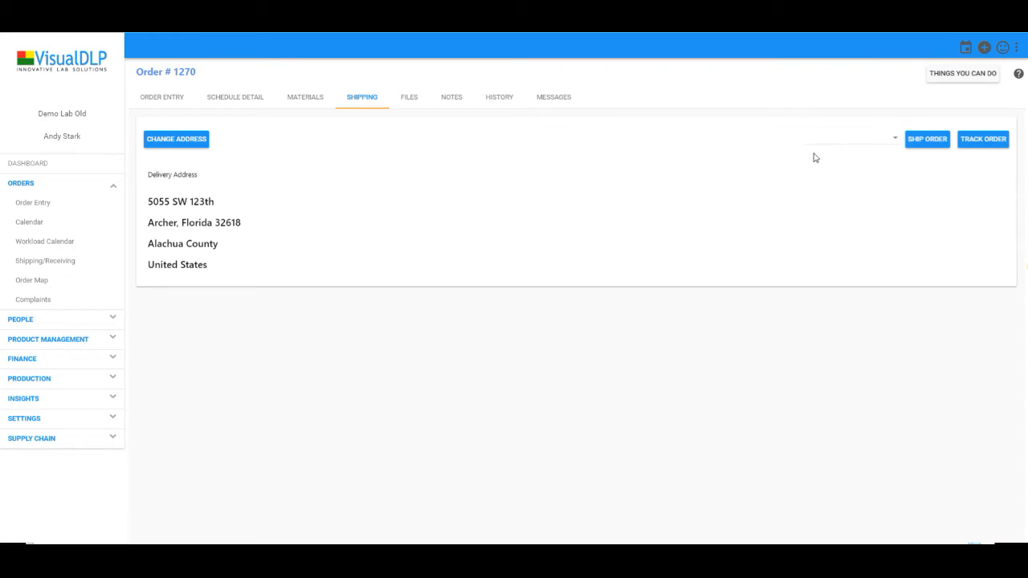
{"action": "left_click", "coordinate": [835, 139]}
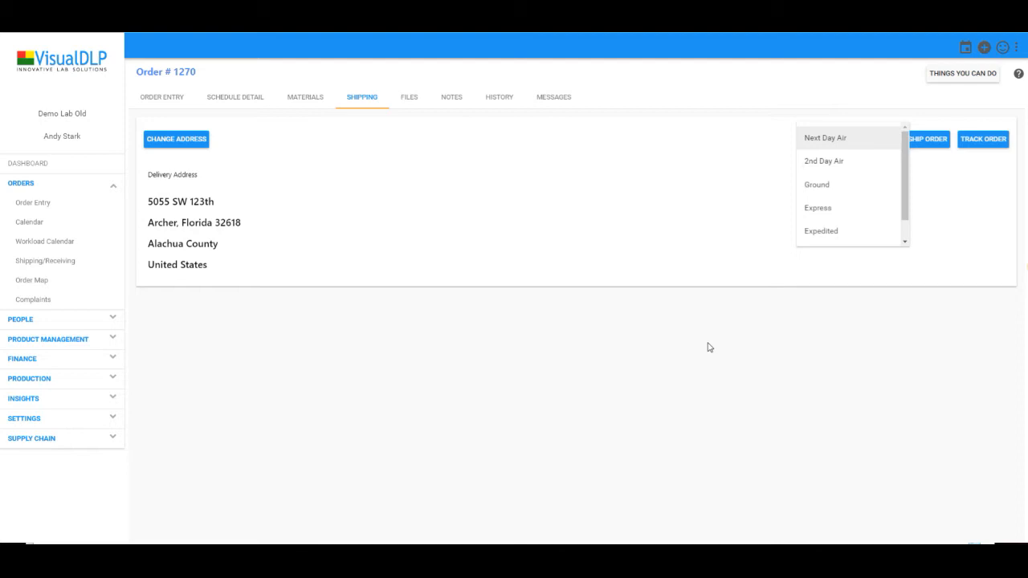
{"action": "left_click", "coordinate": [784, 355]}
{"action": "left_click", "coordinate": [974, 150]}
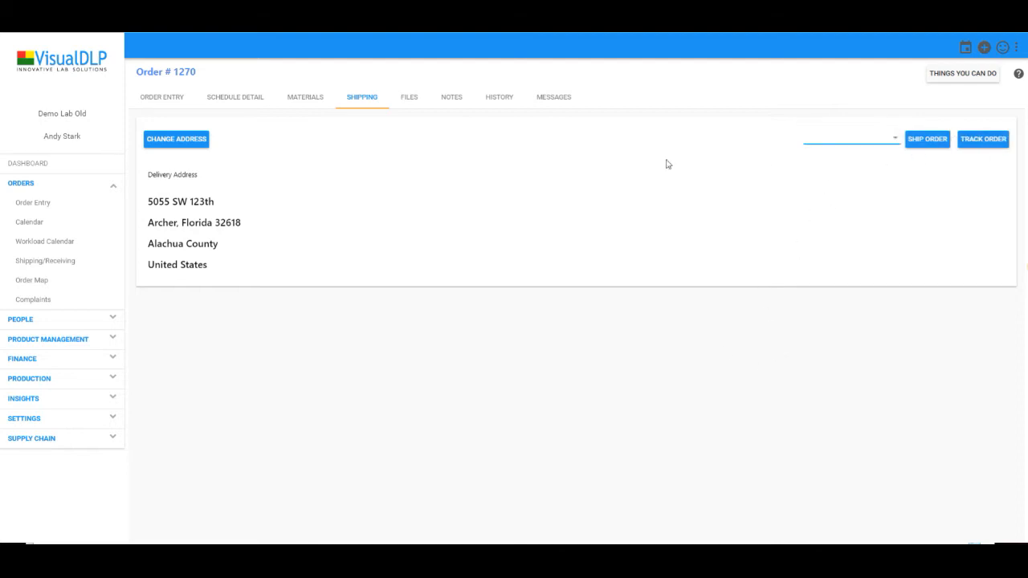
{"action": "left_click", "coordinate": [415, 103]}
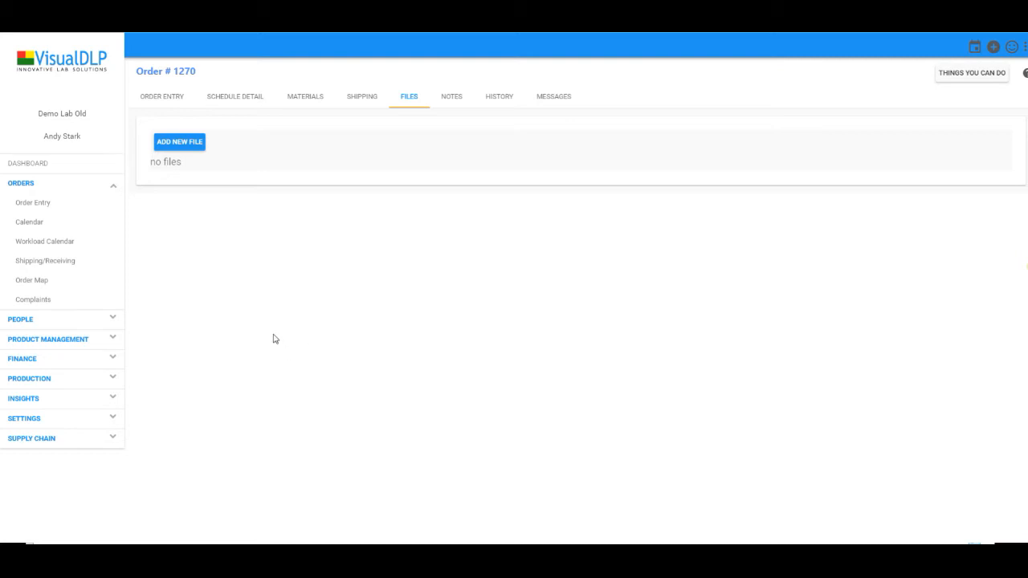
Start a file upload, add a blank note, and view order #1270's history showing its 6/21/2018 creation
{"action": "left_click", "coordinate": [195, 143]}
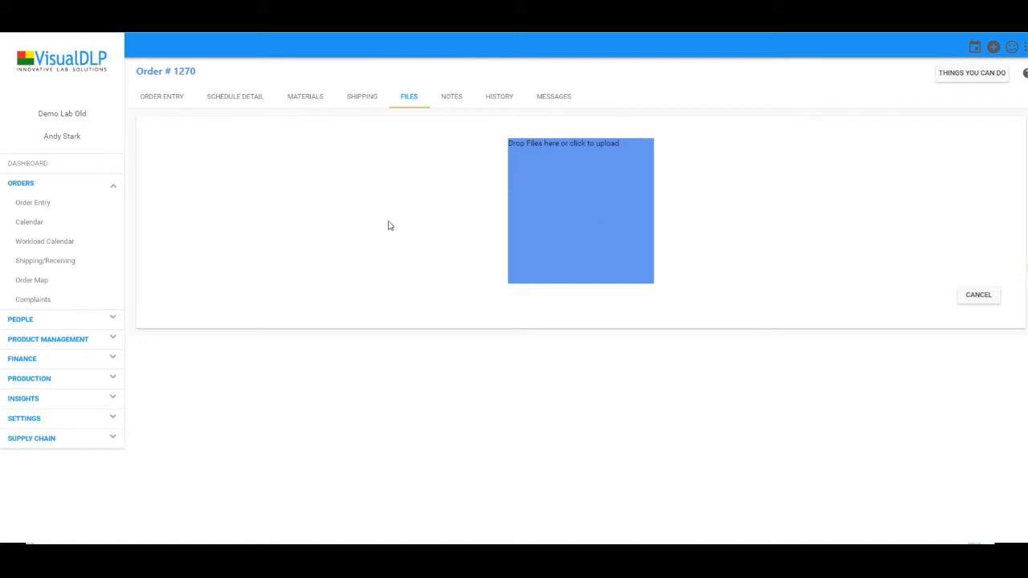
{"action": "left_click", "coordinate": [462, 95]}
{"action": "left_click", "coordinate": [162, 134]}
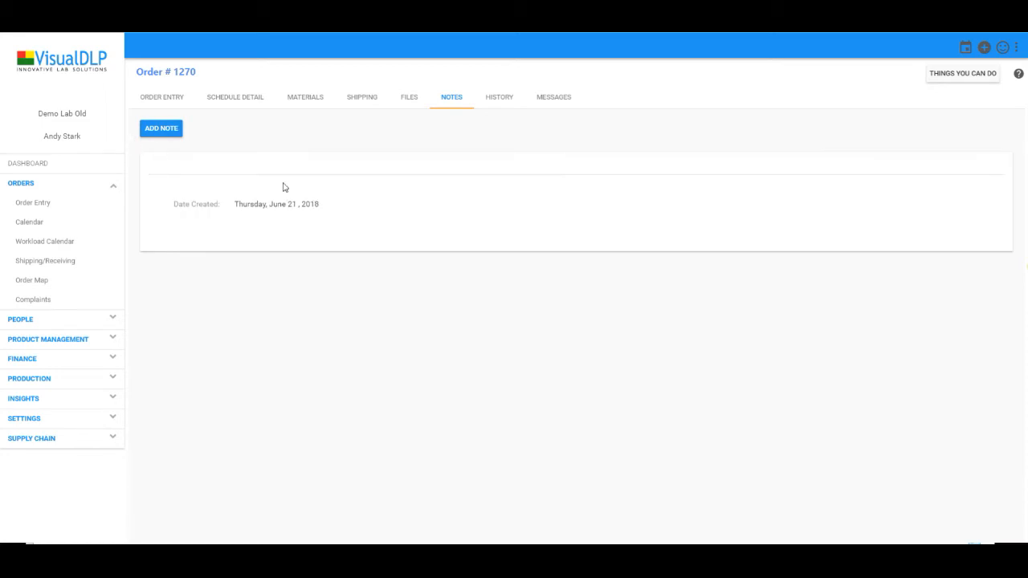
{"action": "left_click", "coordinate": [280, 170]}
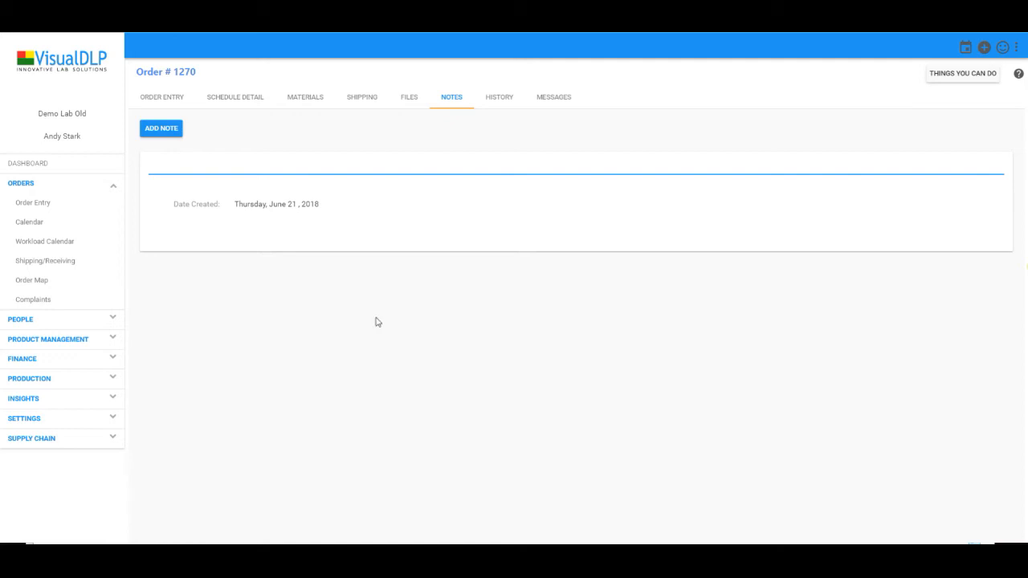
{"action": "left_click", "coordinate": [506, 104]}
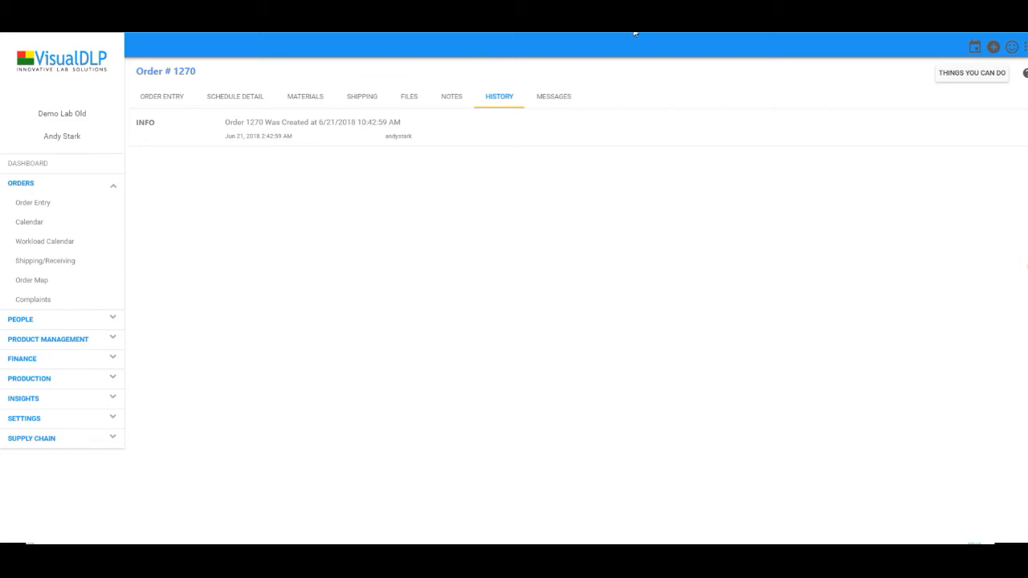
Check order #1270's Order Chat conversations, then go back to its Order Entry form
{"action": "left_click", "coordinate": [562, 100]}
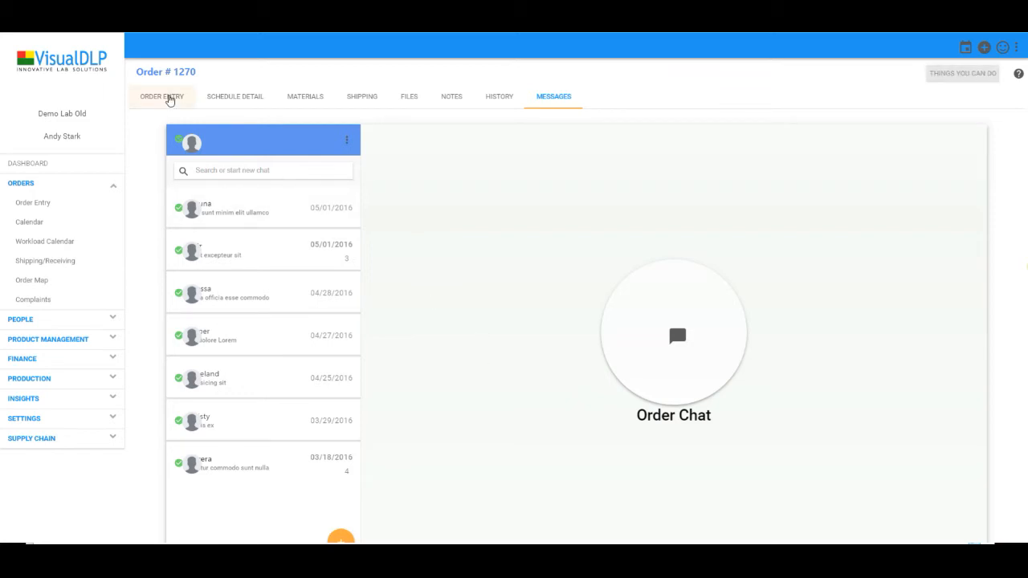
{"action": "left_click", "coordinate": [168, 97]}
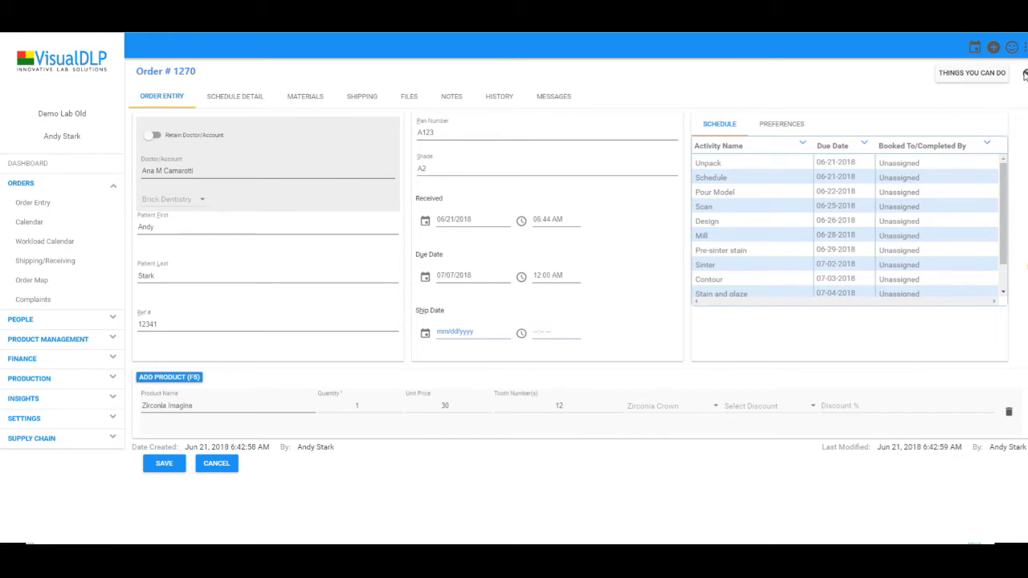
Read through the Order Entry Help shortcuts, close the guide, and bring up the account menu
{"action": "left_click", "coordinate": [1025, 74]}
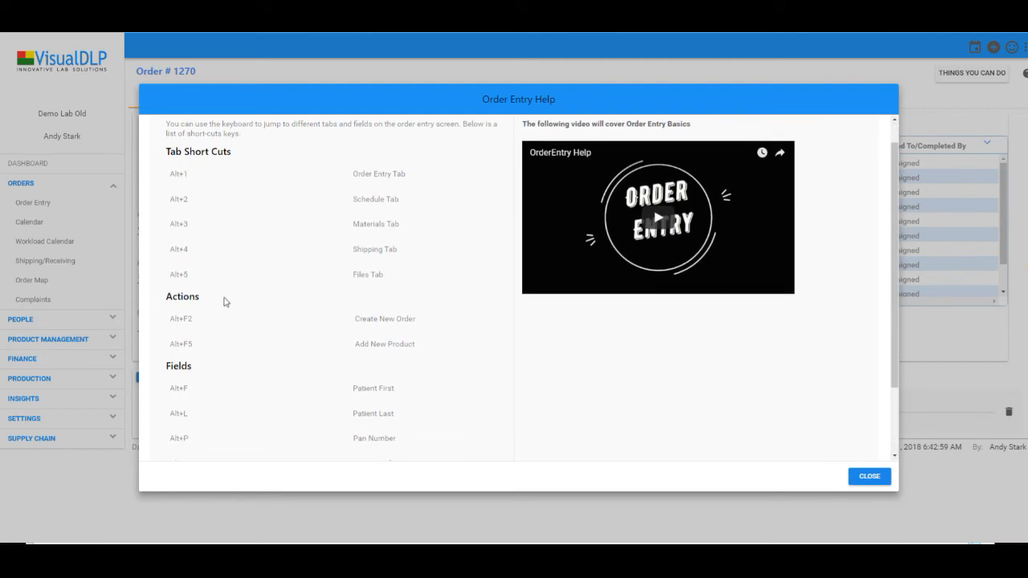
{"action": "scroll", "coordinate": [241, 322], "scroll_direction": "down", "scroll_amount": 3}
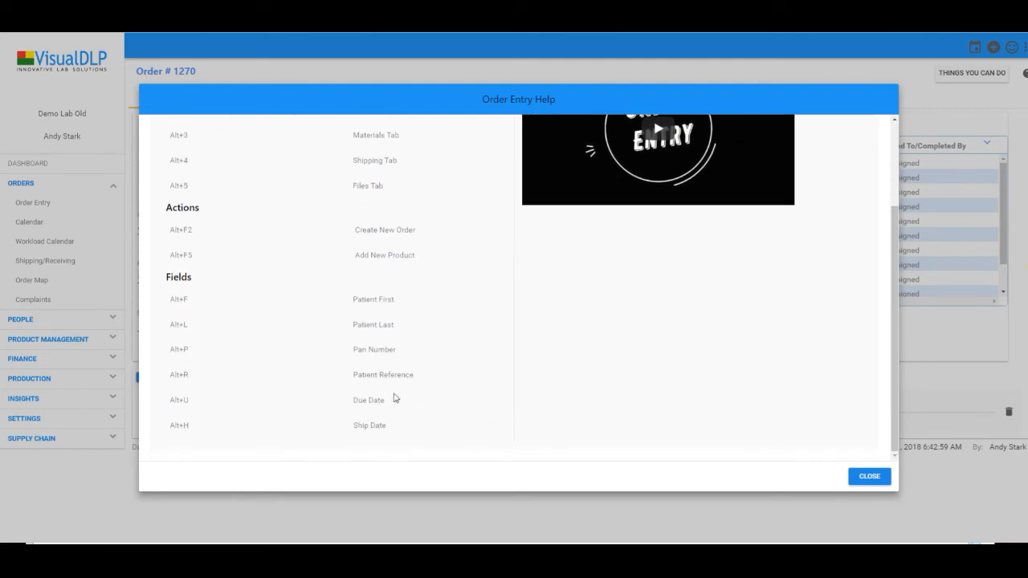
{"action": "scroll", "coordinate": [383, 375], "scroll_direction": "up", "scroll_amount": 3}
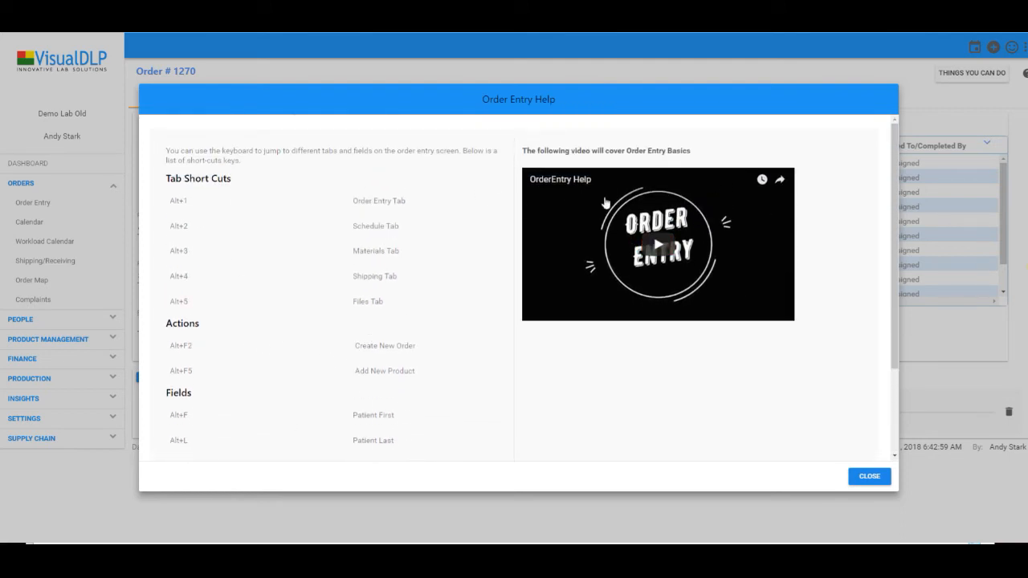
{"action": "left_click", "coordinate": [868, 477]}
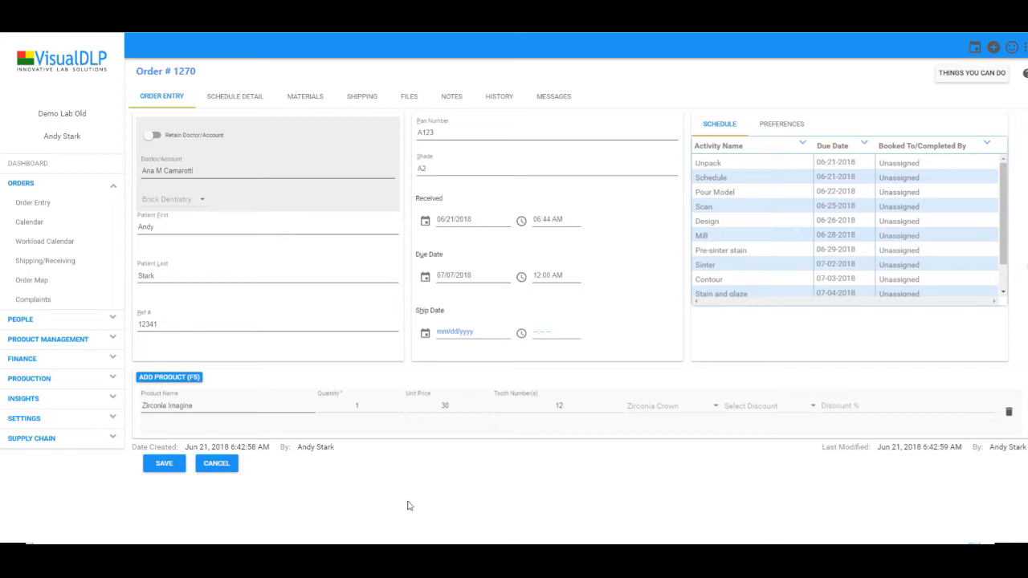
{"action": "left_click", "coordinate": [1026, 48]}
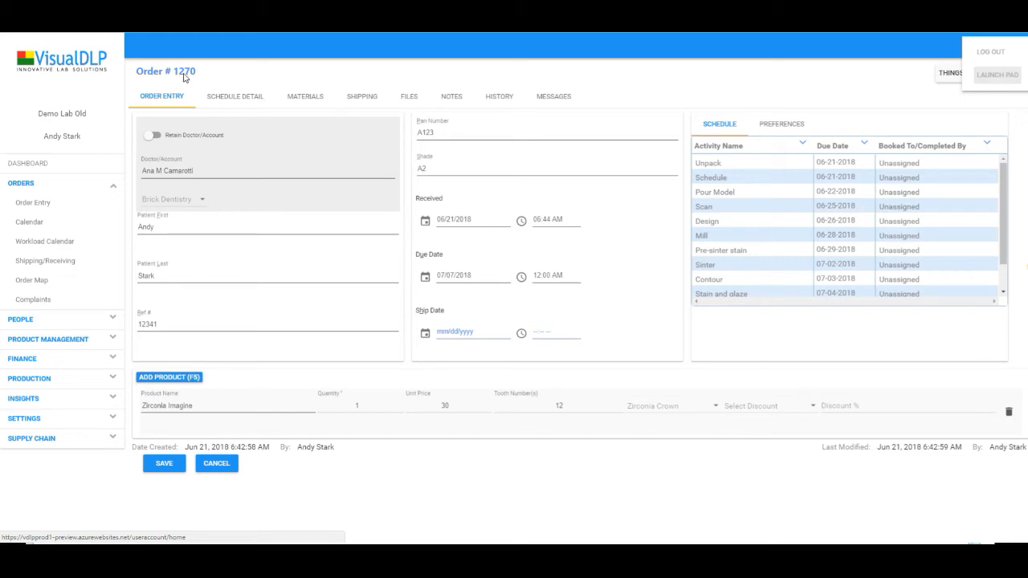
Go through the Launch Pad into the Employee Interface
{"action": "left_click", "coordinate": [993, 78]}
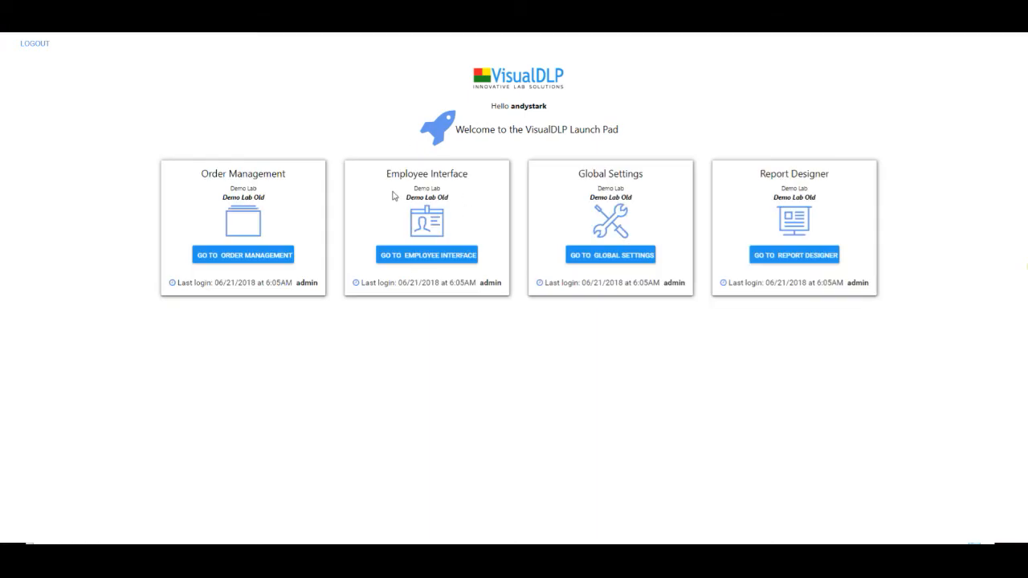
{"action": "left_click", "coordinate": [436, 261]}
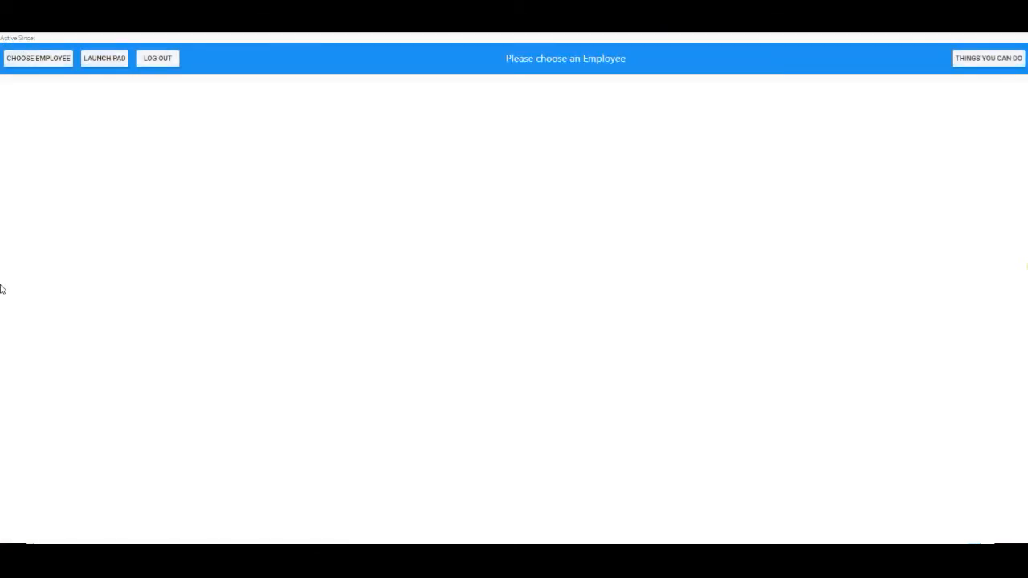
Select the employee by name and enter their PIN to open the workstation page
{"action": "left_click", "coordinate": [28, 62]}
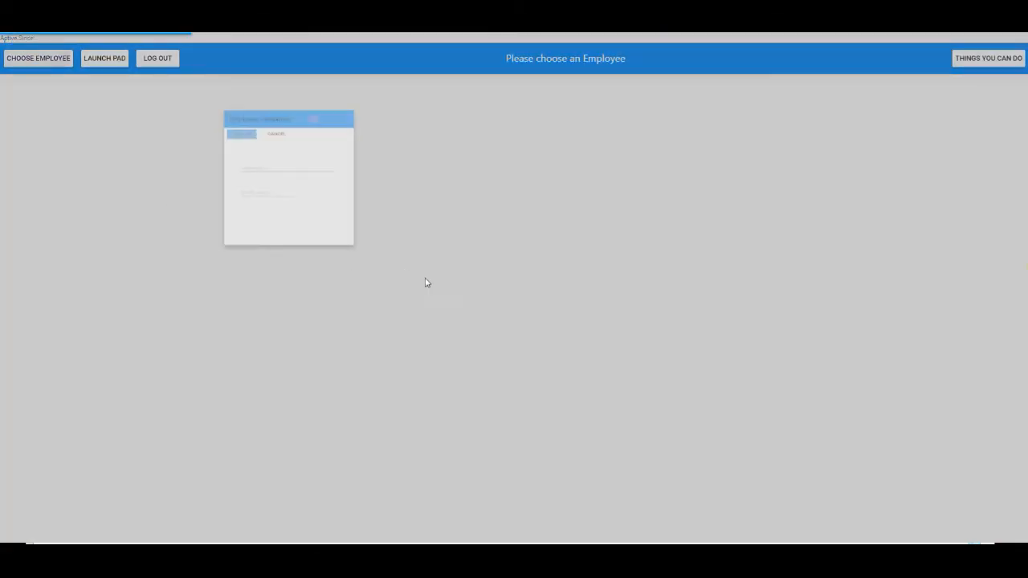
{"action": "type", "text": "andy"}
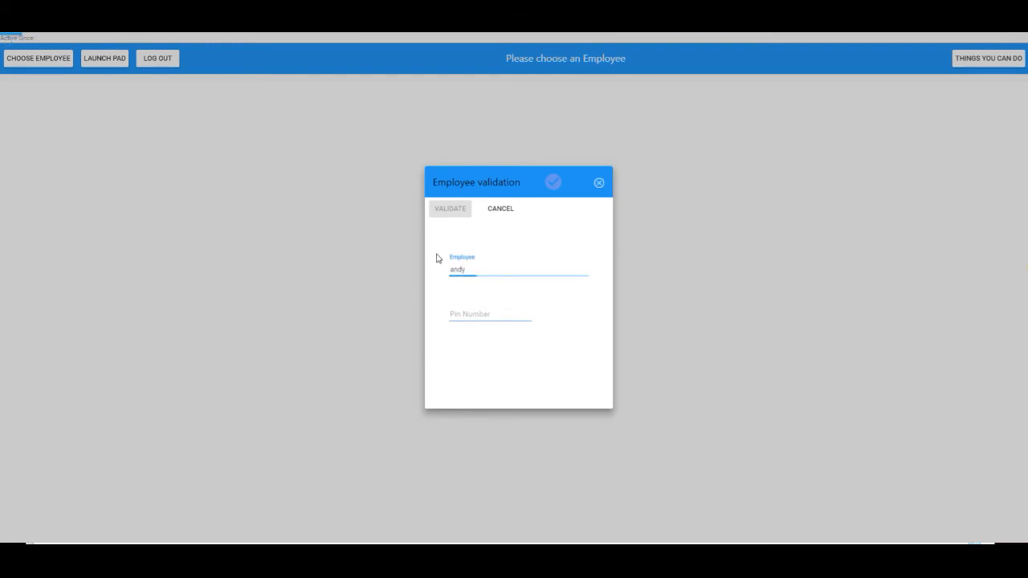
{"action": "key", "text": "Return"}
{"action": "key", "text": "Tab"}
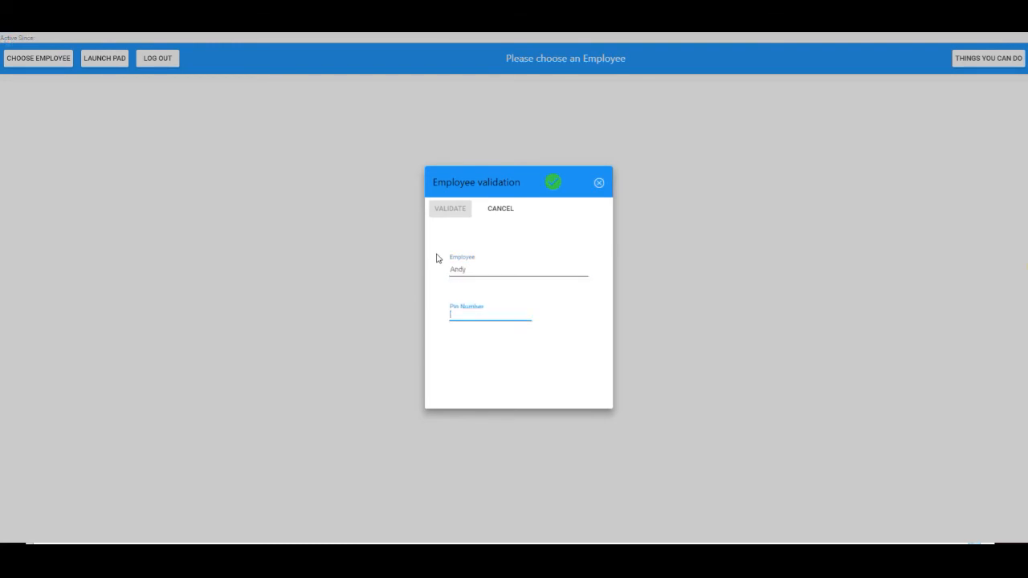
{"action": "type", "text": "1234"}
{"action": "left_click", "coordinate": [455, 209]}
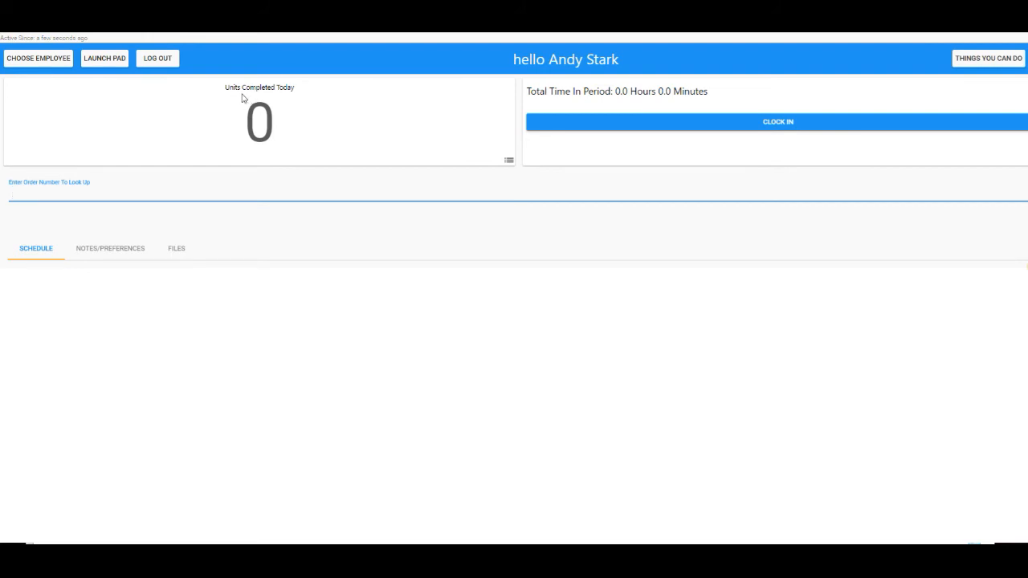
Clock the employee in and look up order #1270 in the lookup
{"action": "left_click", "coordinate": [778, 123]}
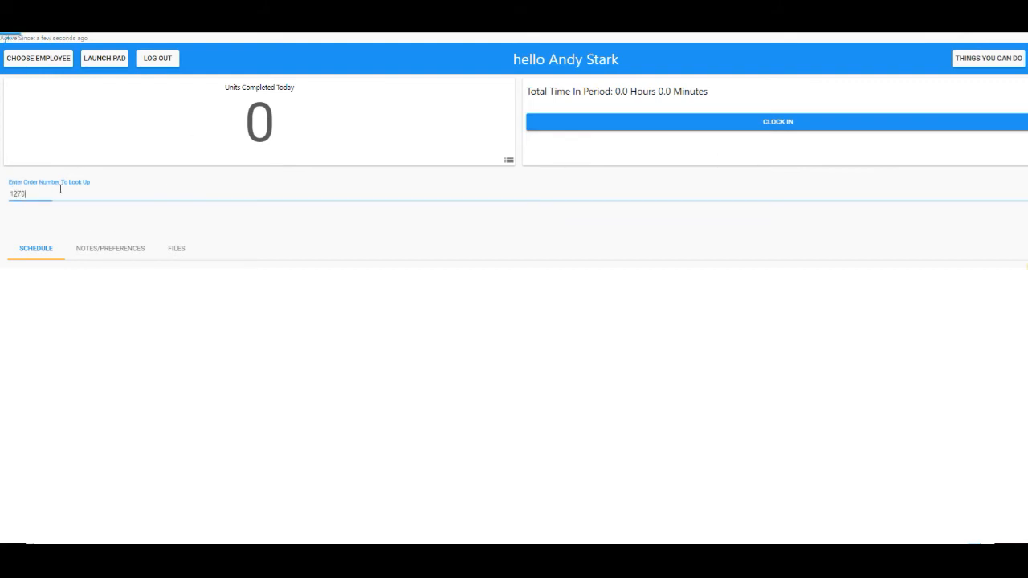
{"action": "left_click", "coordinate": [61, 214]}
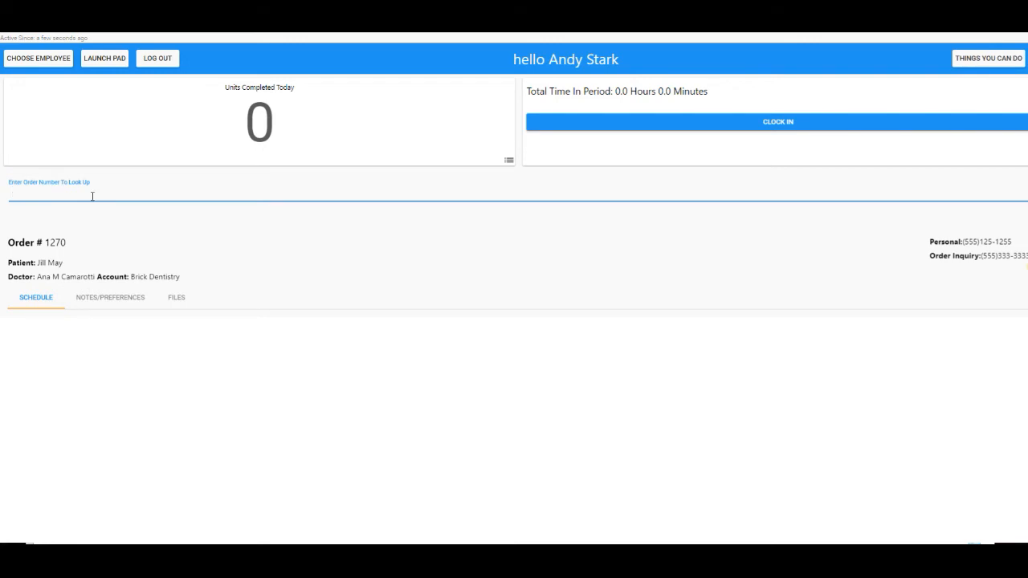
{"action": "type", "text": "0"}
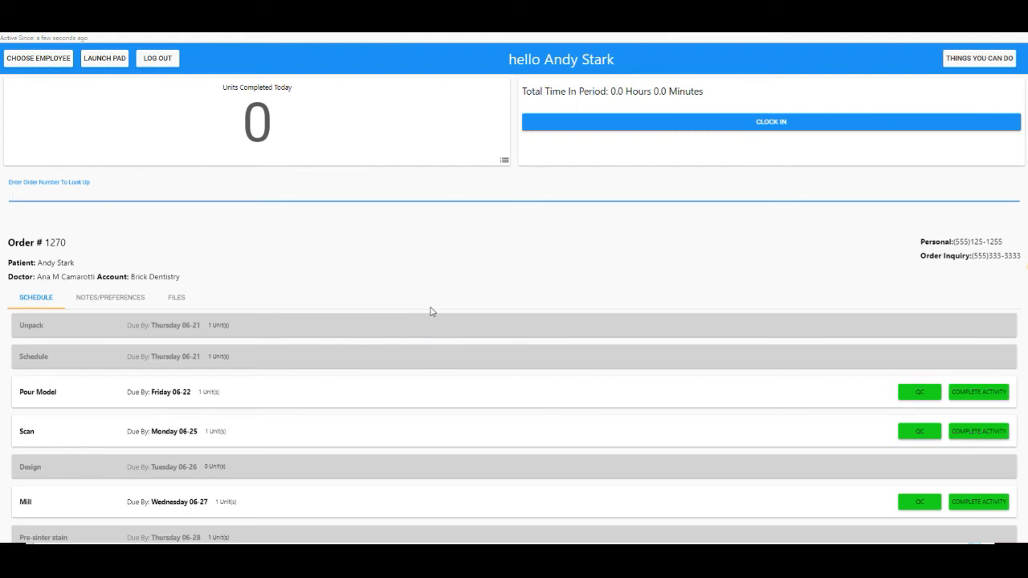
{"action": "scroll", "coordinate": [430, 313], "scroll_direction": "down", "scroll_amount": 3}
{"action": "scroll", "coordinate": [430, 312], "scroll_direction": "down", "scroll_amount": 1}
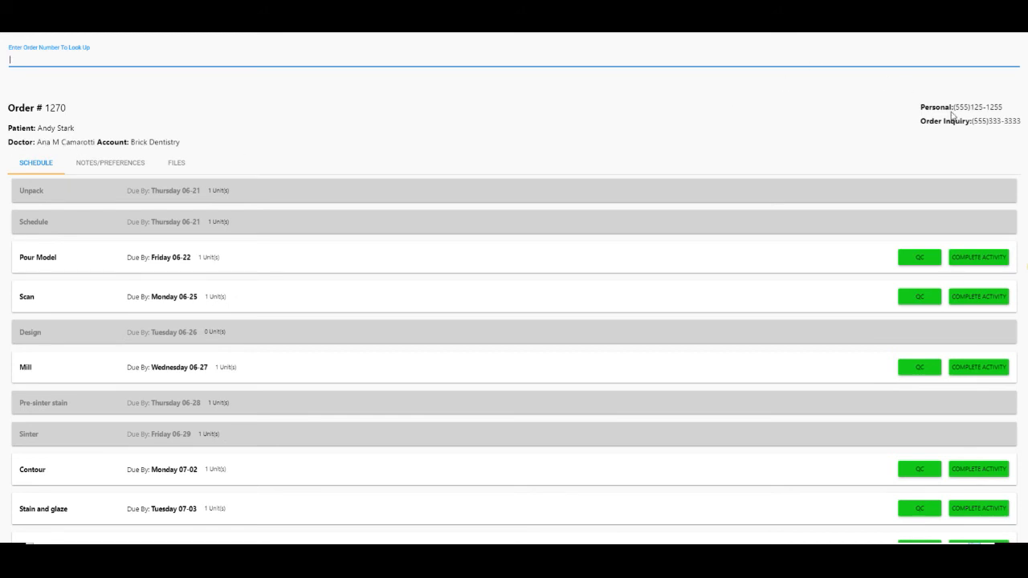
Review order #1270's notes/preferences and files, then return to its activity schedule
{"action": "left_click", "coordinate": [111, 172]}
{"action": "scroll", "coordinate": [111, 174], "scroll_direction": "up", "scroll_amount": 3}
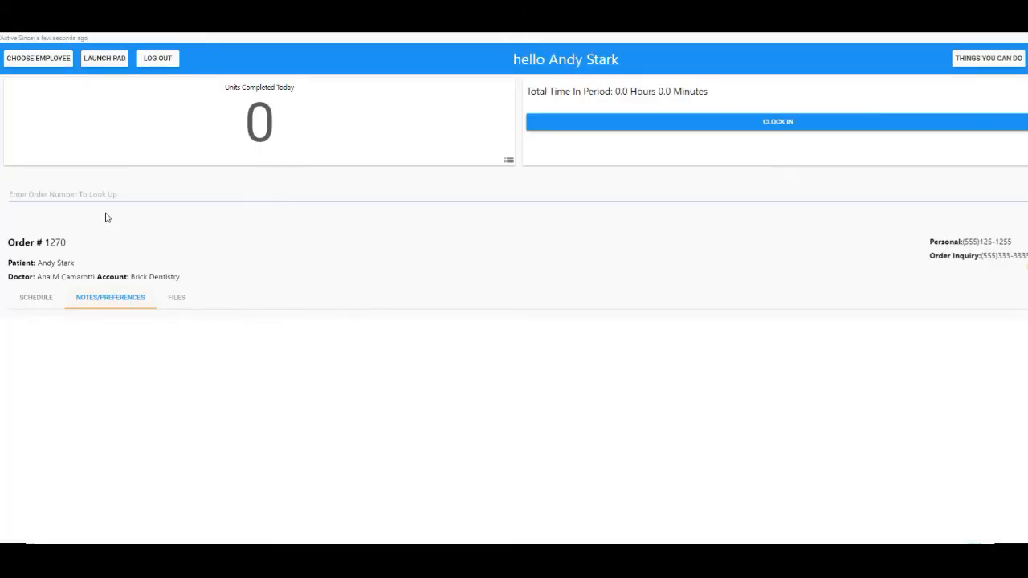
{"action": "left_click", "coordinate": [169, 306]}
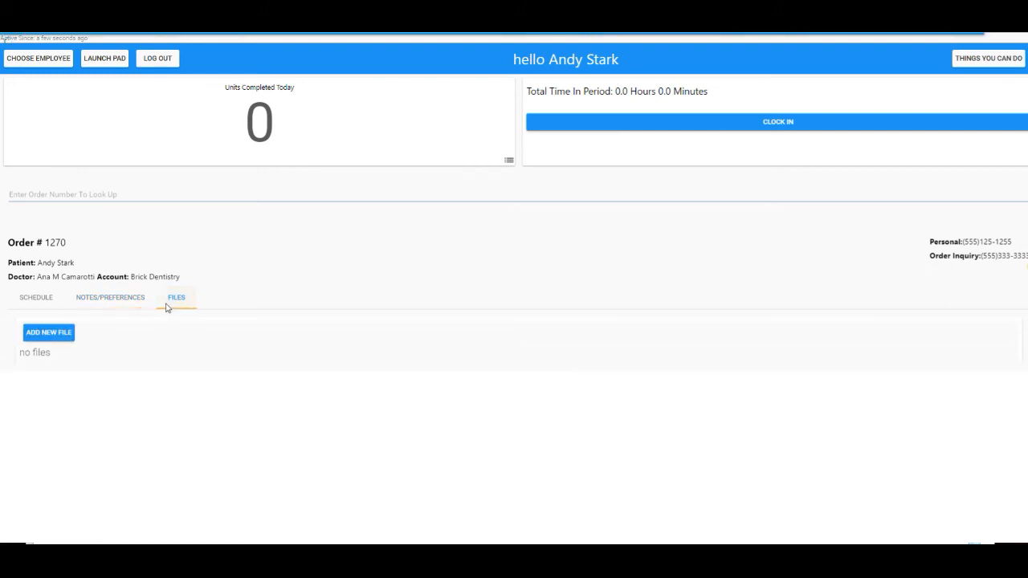
{"action": "left_click", "coordinate": [30, 301]}
{"action": "scroll", "coordinate": [599, 401], "scroll_direction": "down", "scroll_amount": 3}
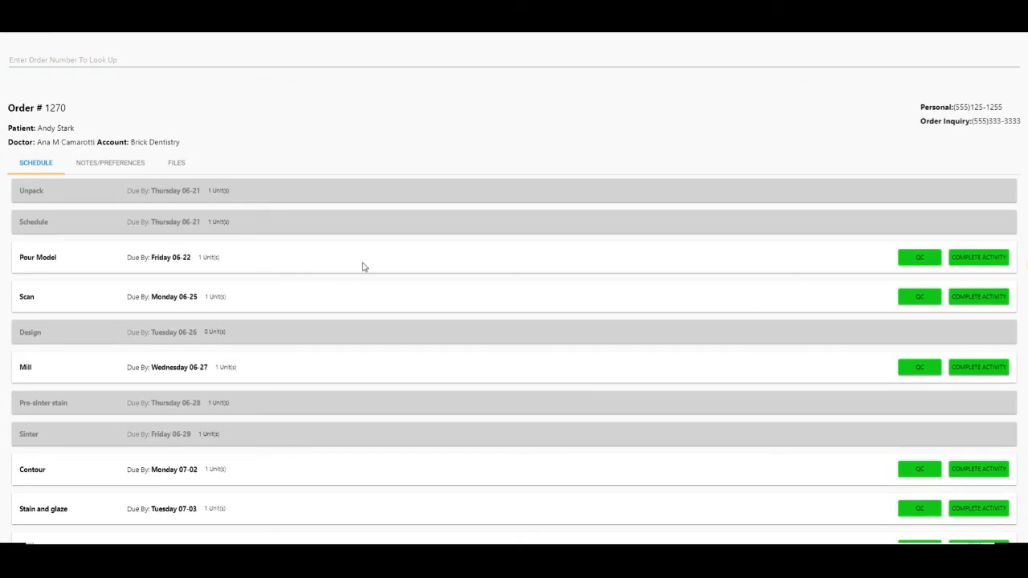
Complete the Pour Model and Scan activities for order #1270, leaving Mill next
{"action": "left_click", "coordinate": [961, 262]}
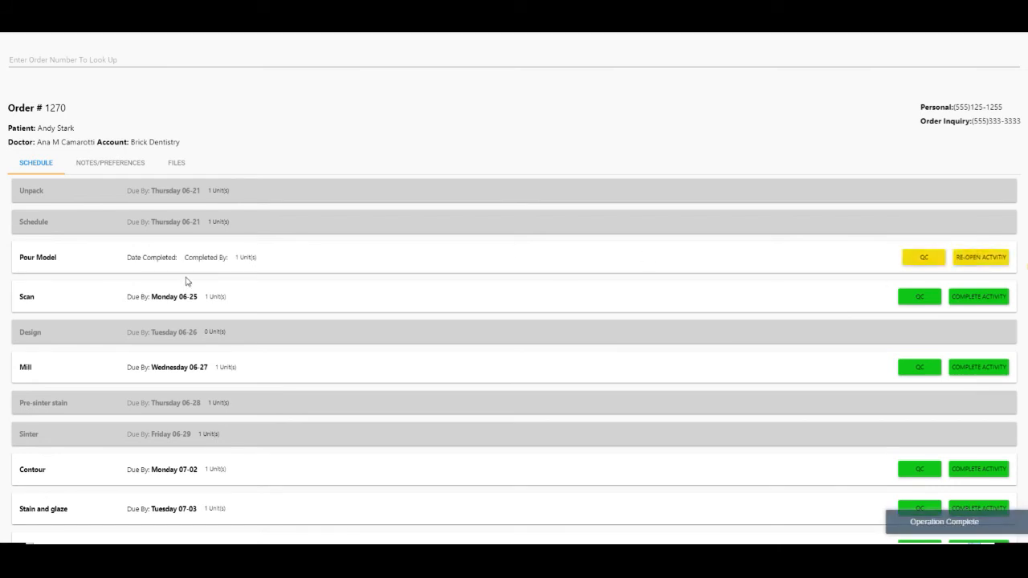
{"action": "left_click", "coordinate": [970, 298]}
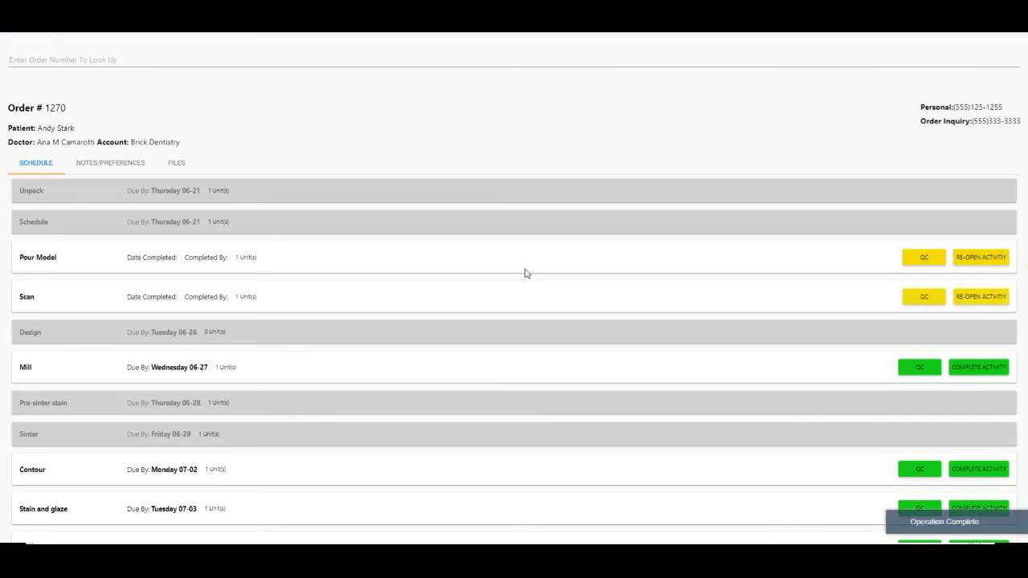
{"action": "scroll", "coordinate": [531, 316], "scroll_direction": "up", "scroll_amount": 3}
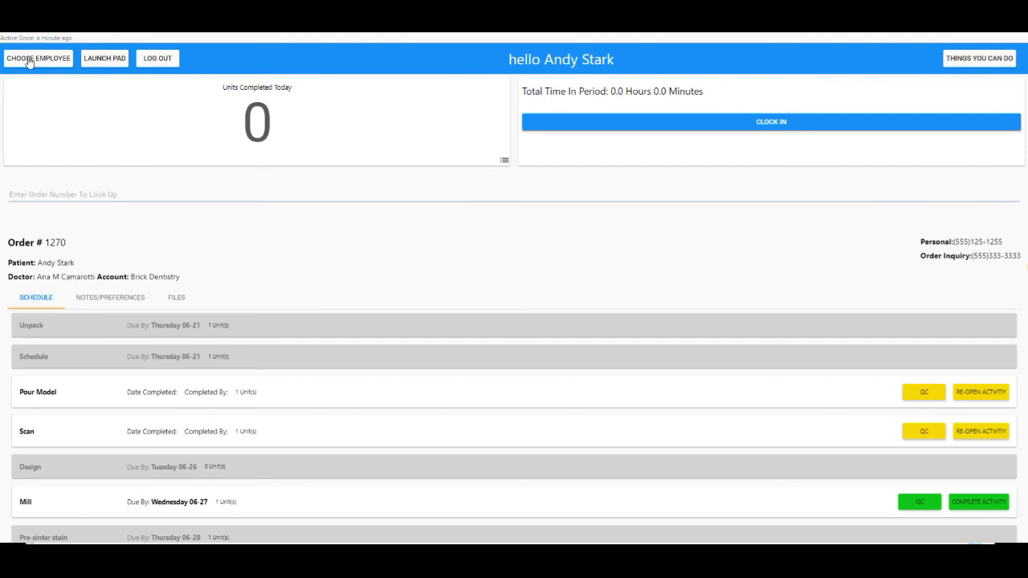
Log the employee out, verify the password for the Launch Pad, and confirm leaving the page
{"action": "left_click", "coordinate": [156, 61]}
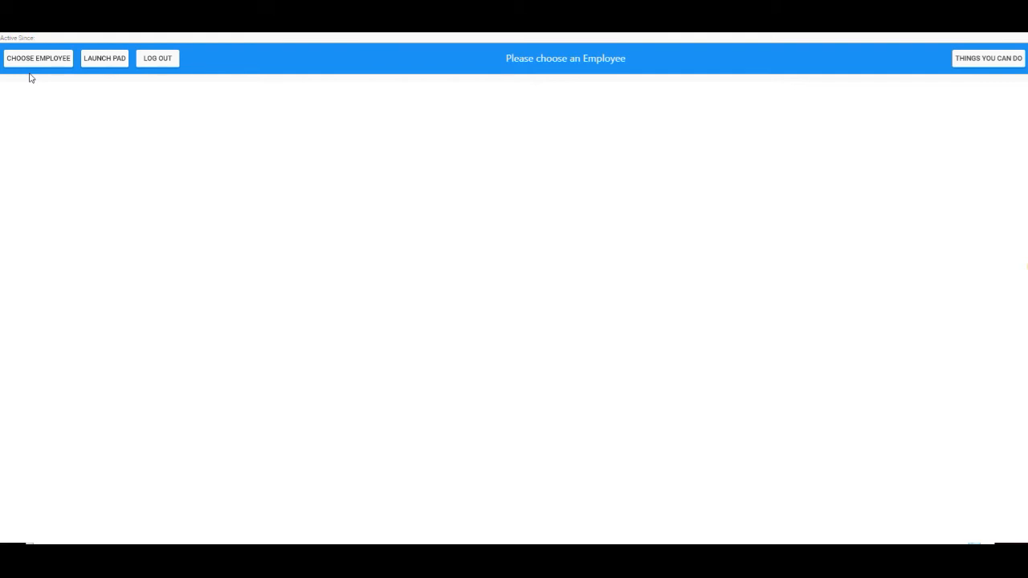
{"action": "left_click", "coordinate": [84, 62]}
{"action": "type", "text": "••••••••••"}
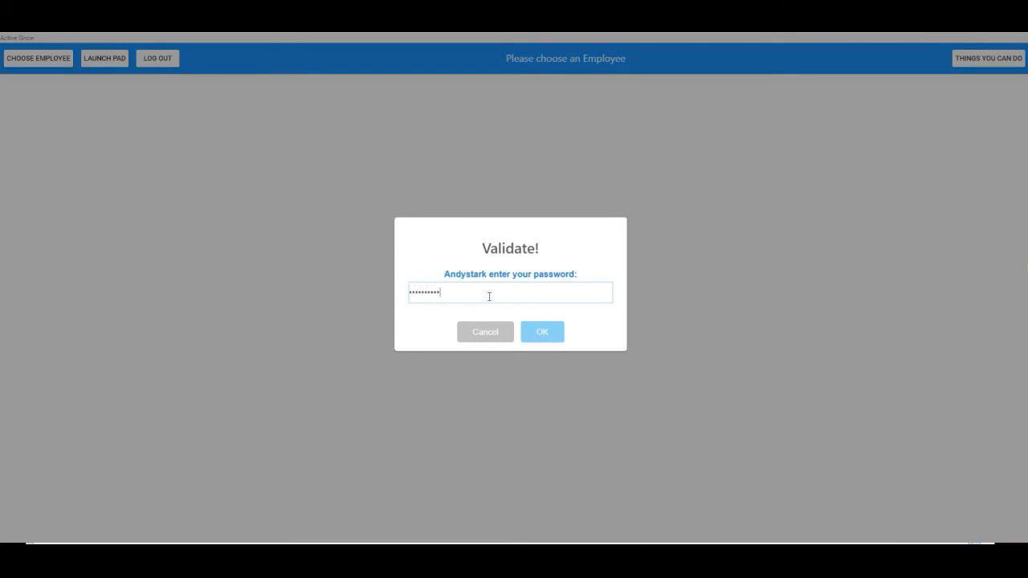
{"action": "left_click", "coordinate": [539, 333]}
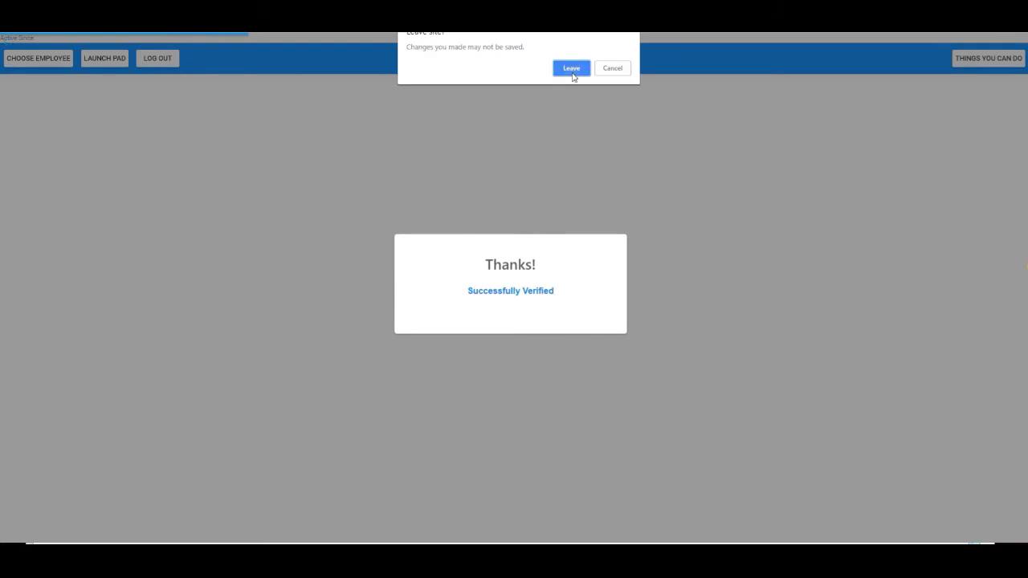
{"action": "left_click", "coordinate": [572, 71]}
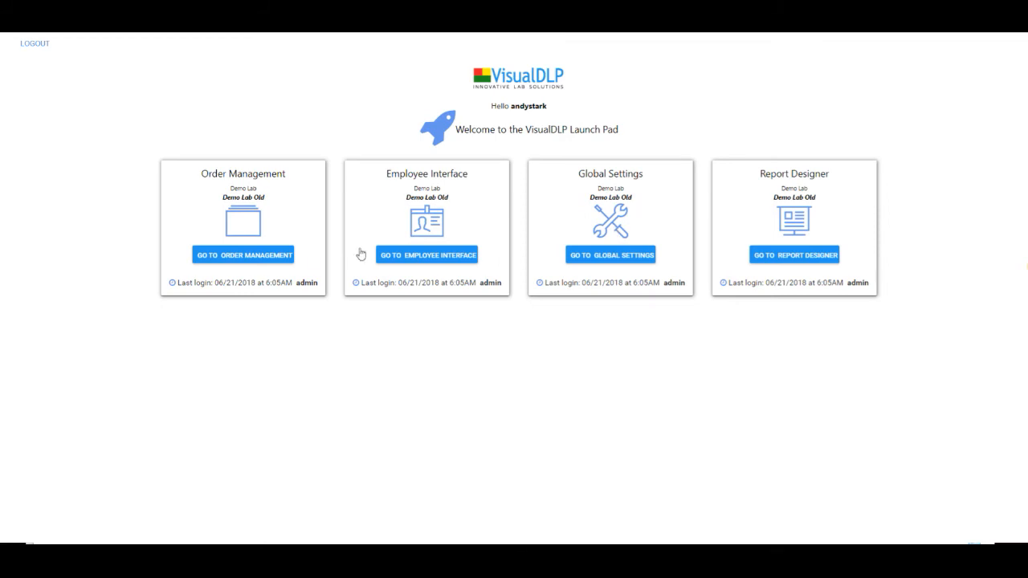
Open order management and browse the Insights Production, Sales and Financial report lists
{"action": "left_click", "coordinate": [242, 255]}
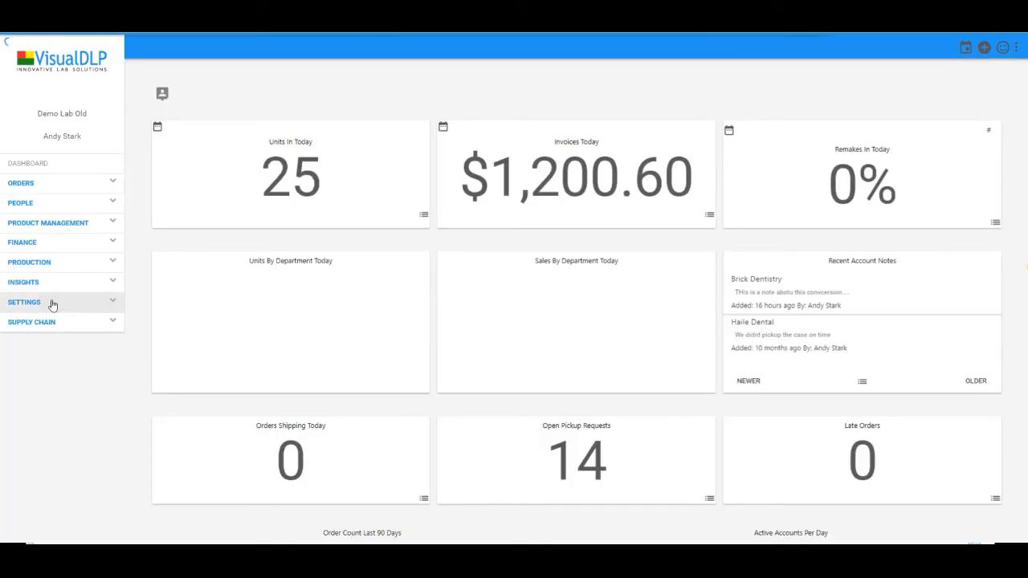
{"action": "left_click", "coordinate": [36, 284]}
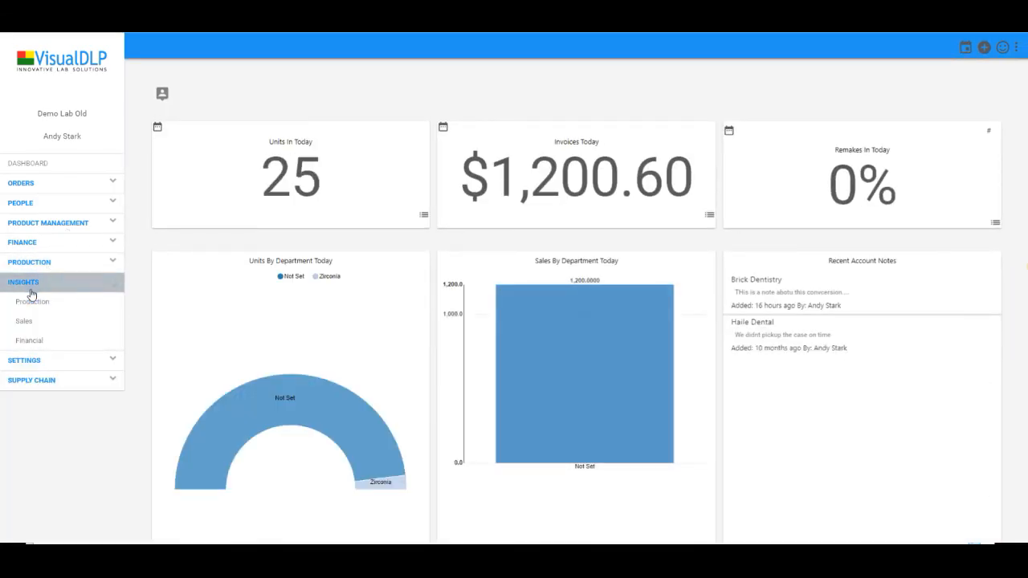
{"action": "left_click", "coordinate": [52, 310]}
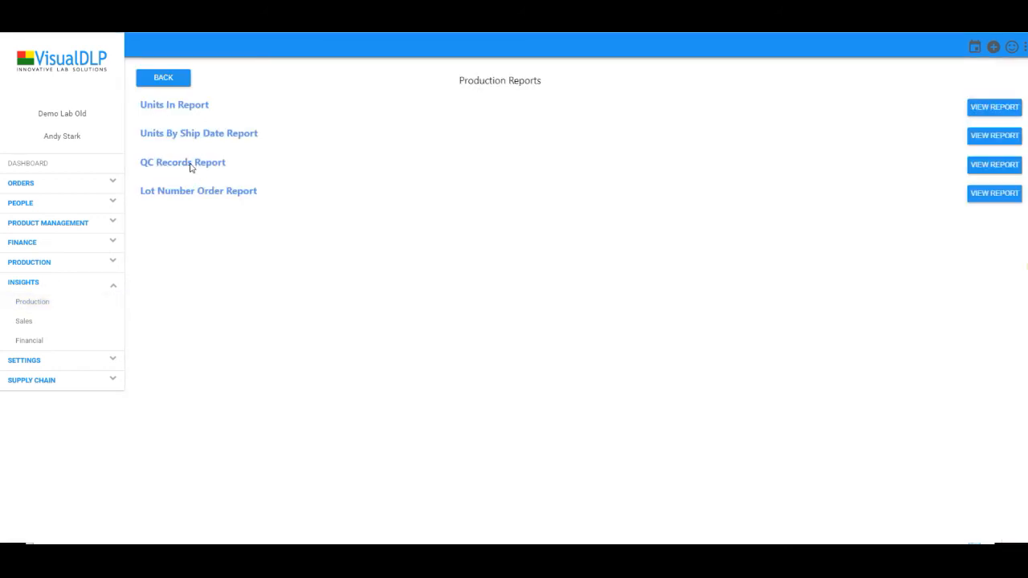
{"action": "left_click", "coordinate": [29, 322]}
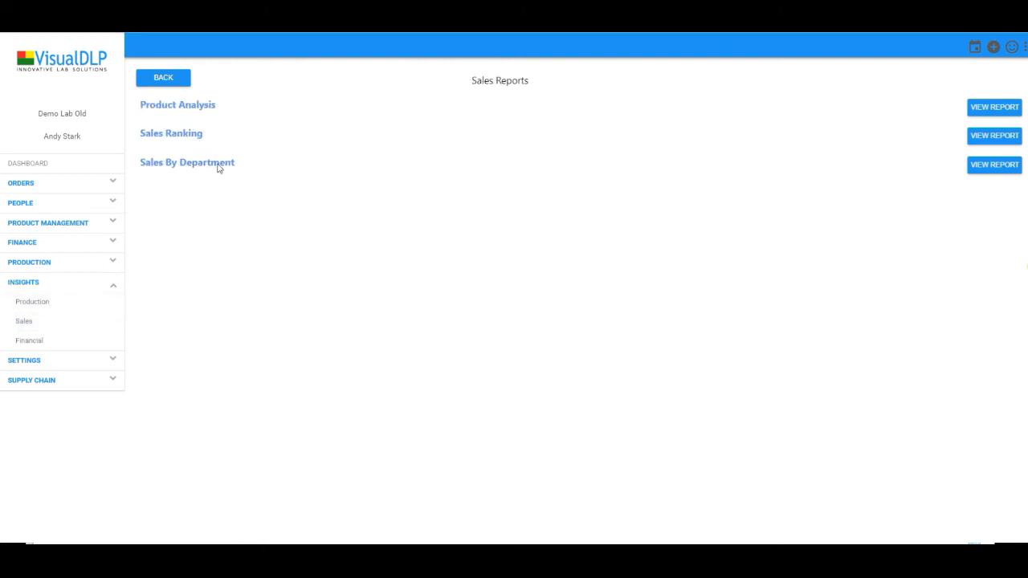
{"action": "left_click", "coordinate": [67, 339]}
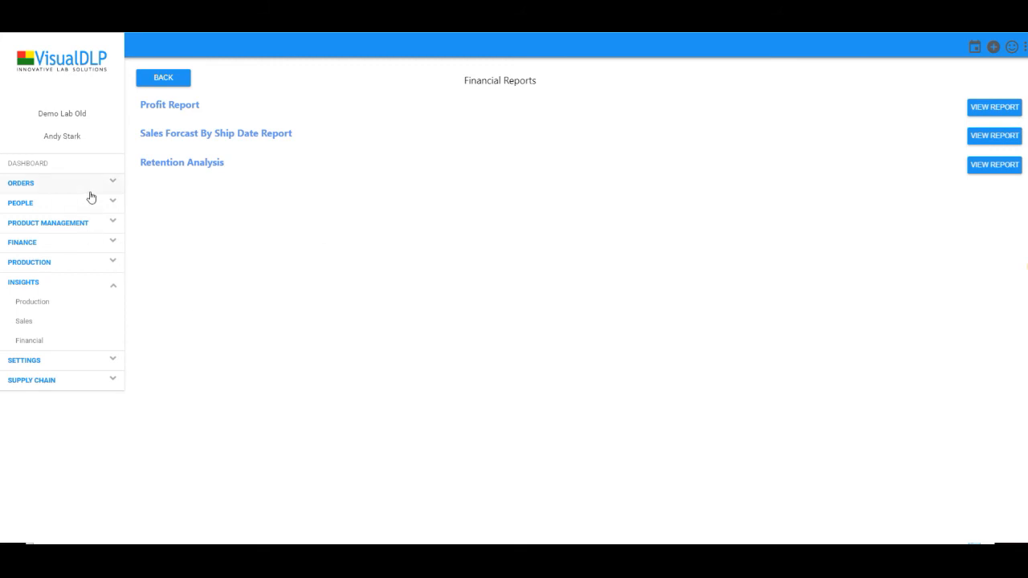
{"action": "left_click", "coordinate": [47, 206]}
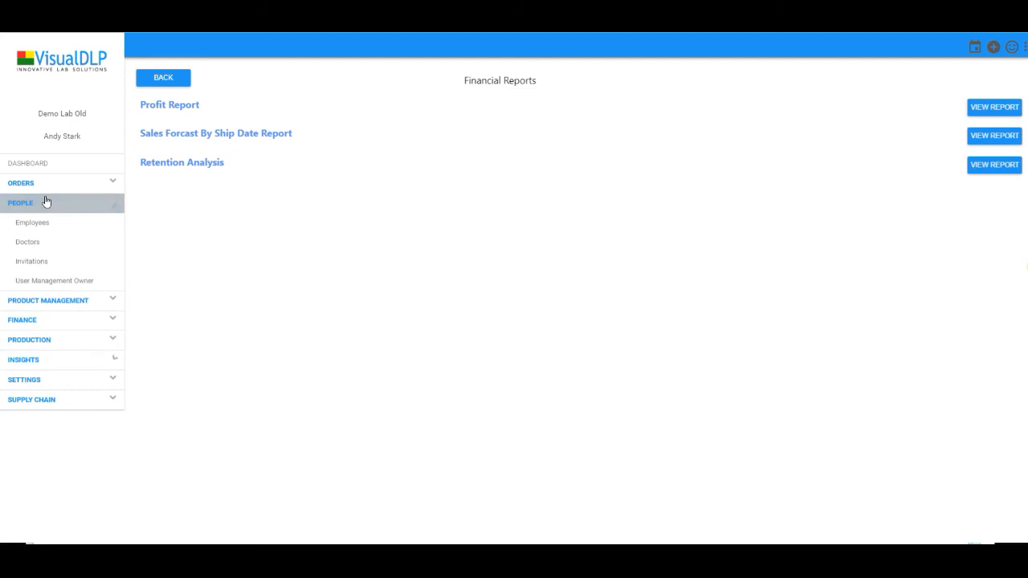
Open the Order Entry list of all 321 orders and glance at the Reports dropdown without choosing one
{"action": "left_click", "coordinate": [46, 187]}
{"action": "left_click", "coordinate": [74, 206]}
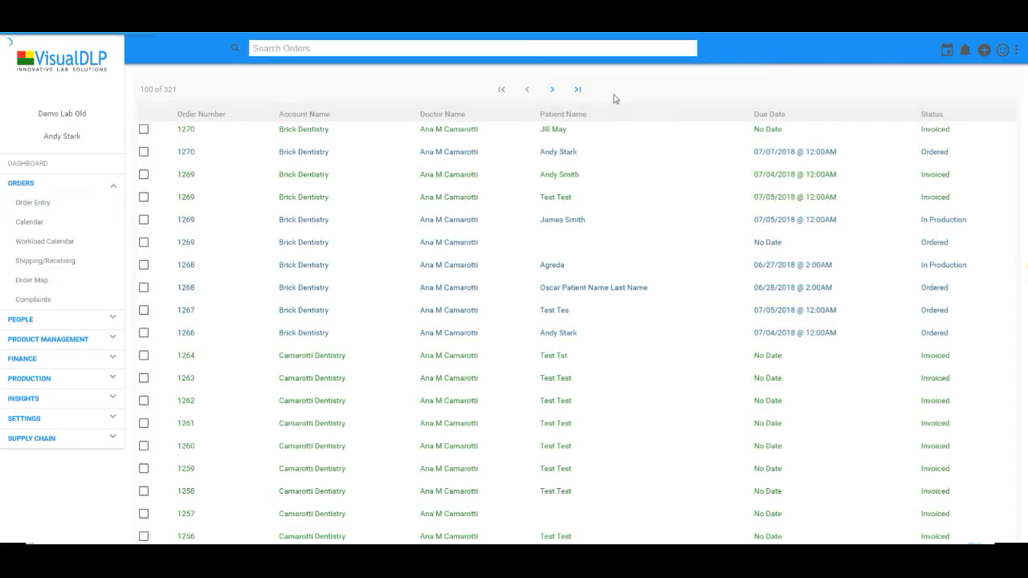
{"action": "left_click", "coordinate": [655, 96]}
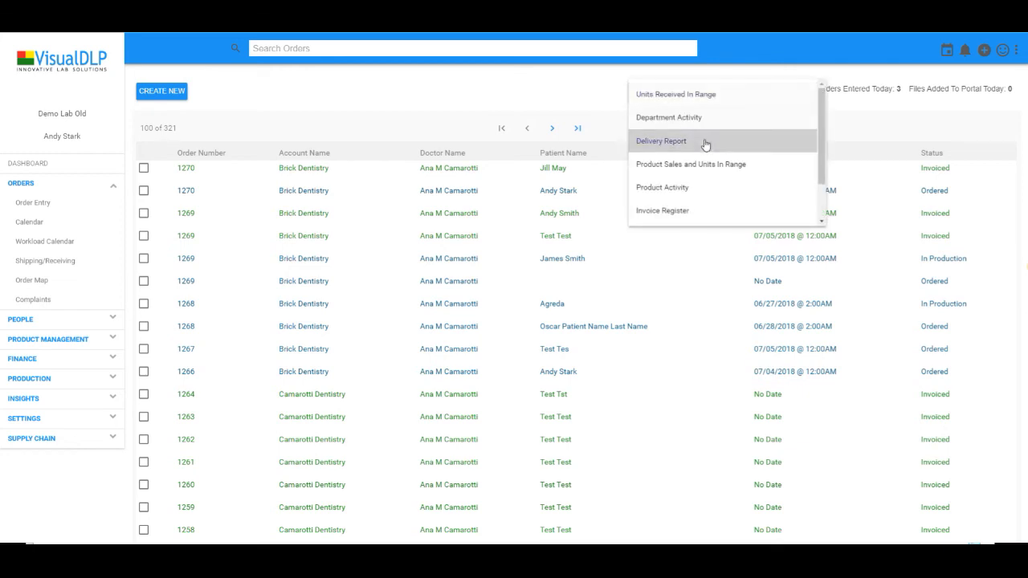
{"action": "scroll", "coordinate": [713, 193], "scroll_direction": "down", "scroll_amount": 1}
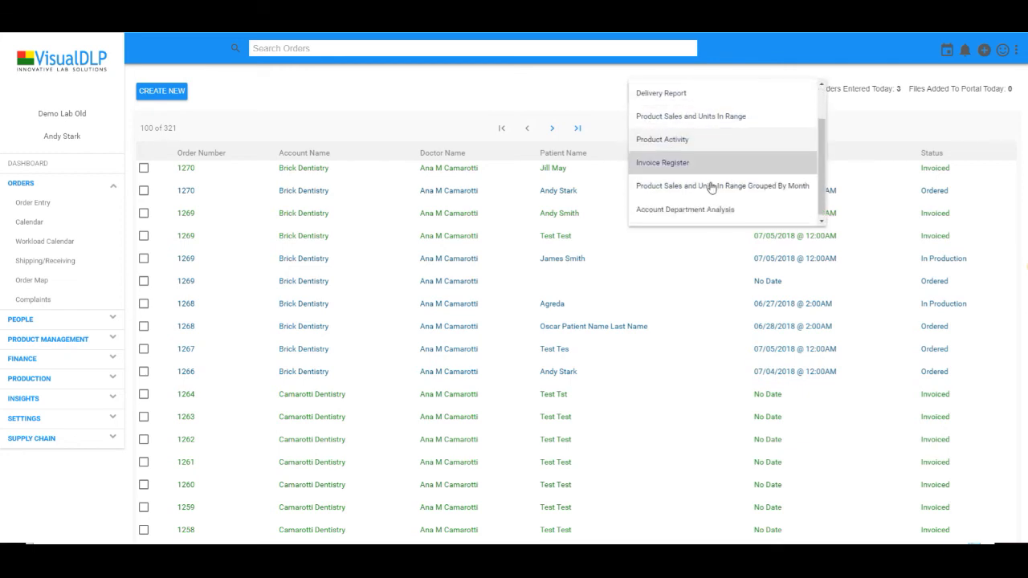
{"action": "scroll", "coordinate": [709, 179], "scroll_direction": "up", "scroll_amount": 1}
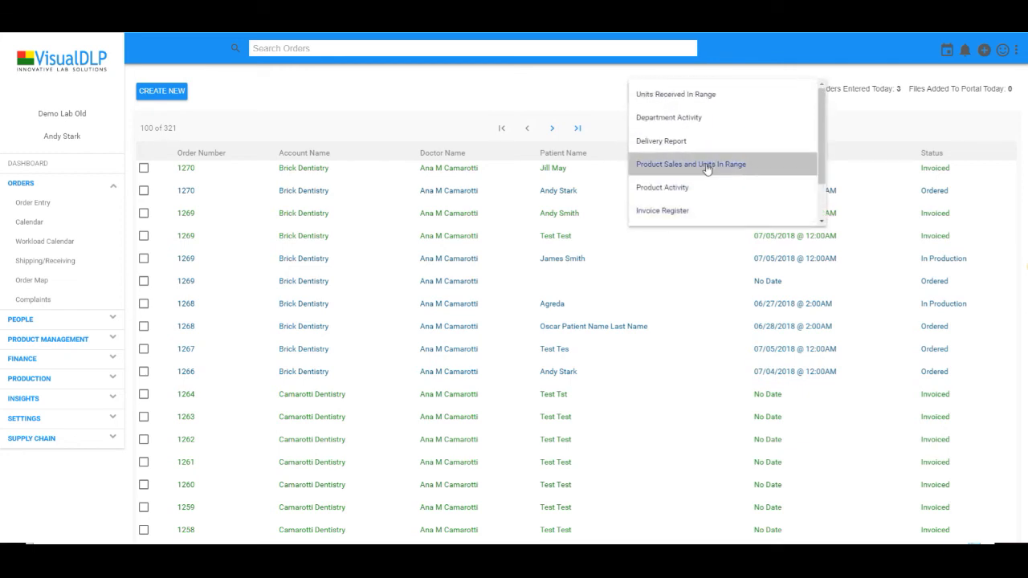
{"action": "left_click", "coordinate": [451, 100]}
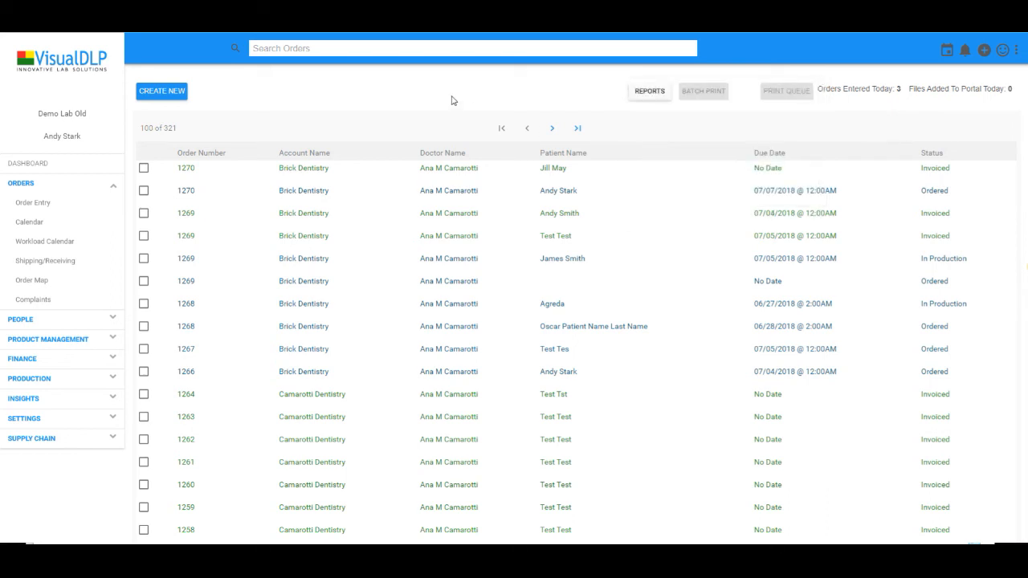
{"action": "left_click", "coordinate": [1005, 54]}
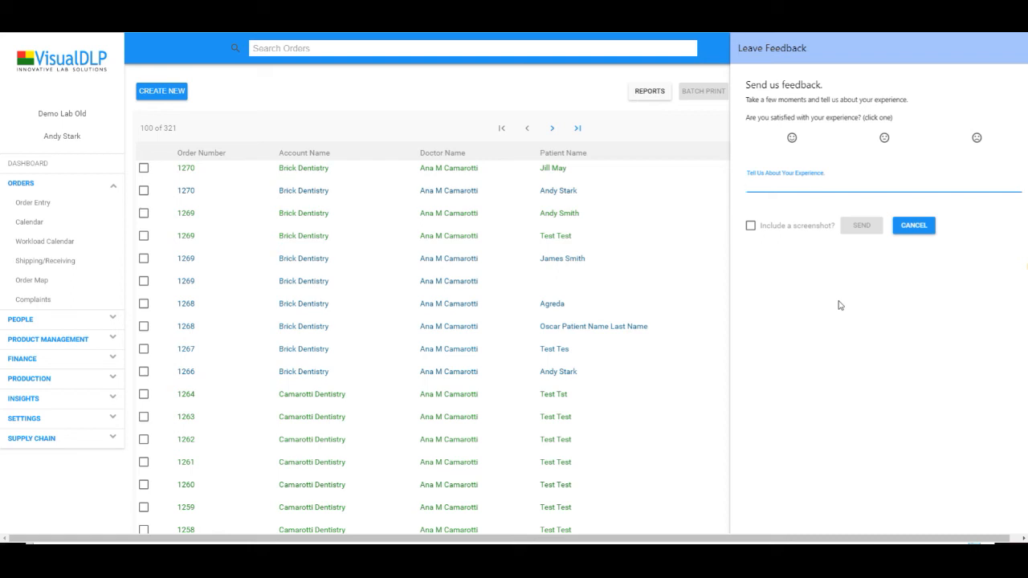
{"action": "left_click", "coordinate": [897, 232]}
{"action": "left_click", "coordinate": [918, 225]}
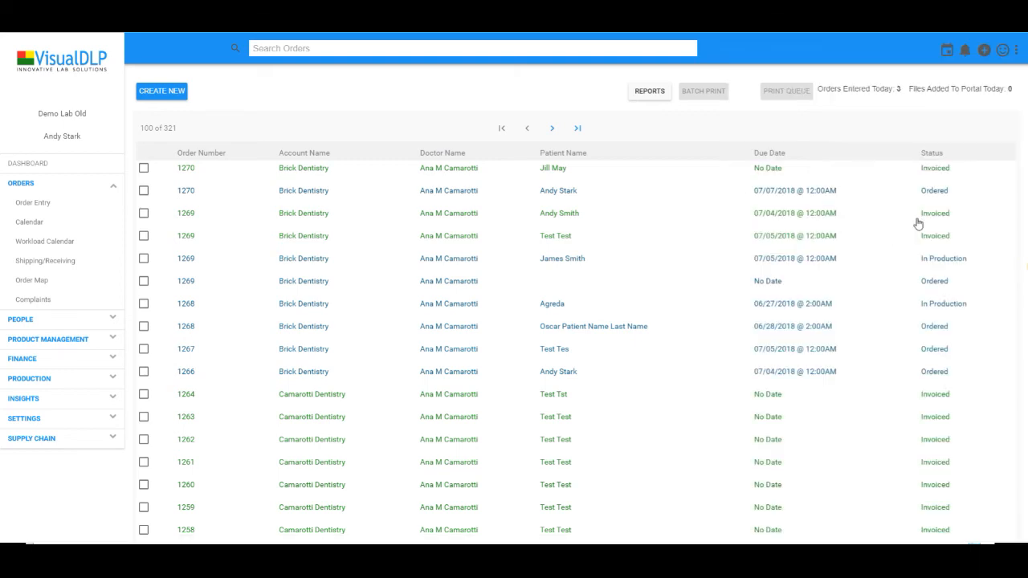